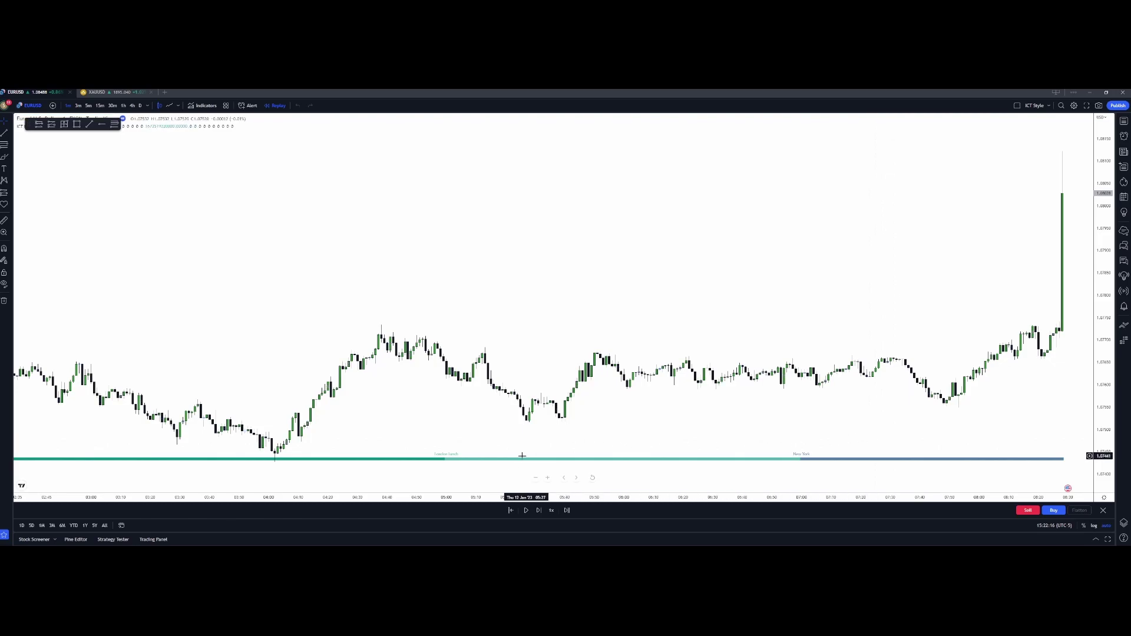
# Step: Switch the EURUSD chart to the 4-hour timeframe and examine the latest price leg
pyautogui.moveTo(841, 419); pyautogui.dragTo(733, 424)
pyautogui.scroll(2, 858, 401)
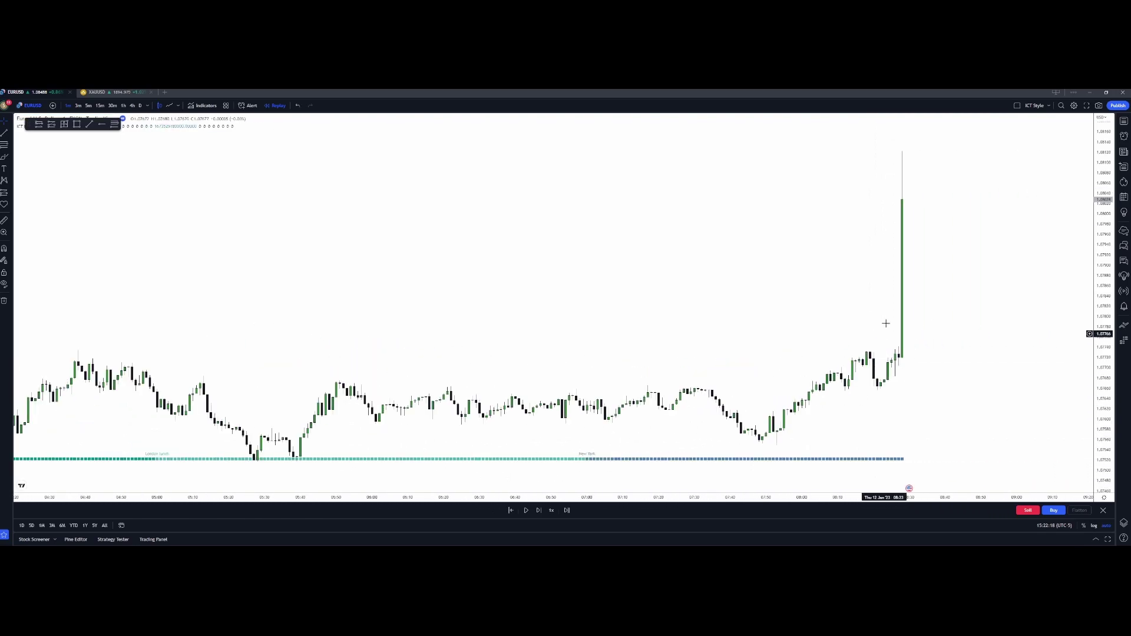
pyautogui.click(131, 107)
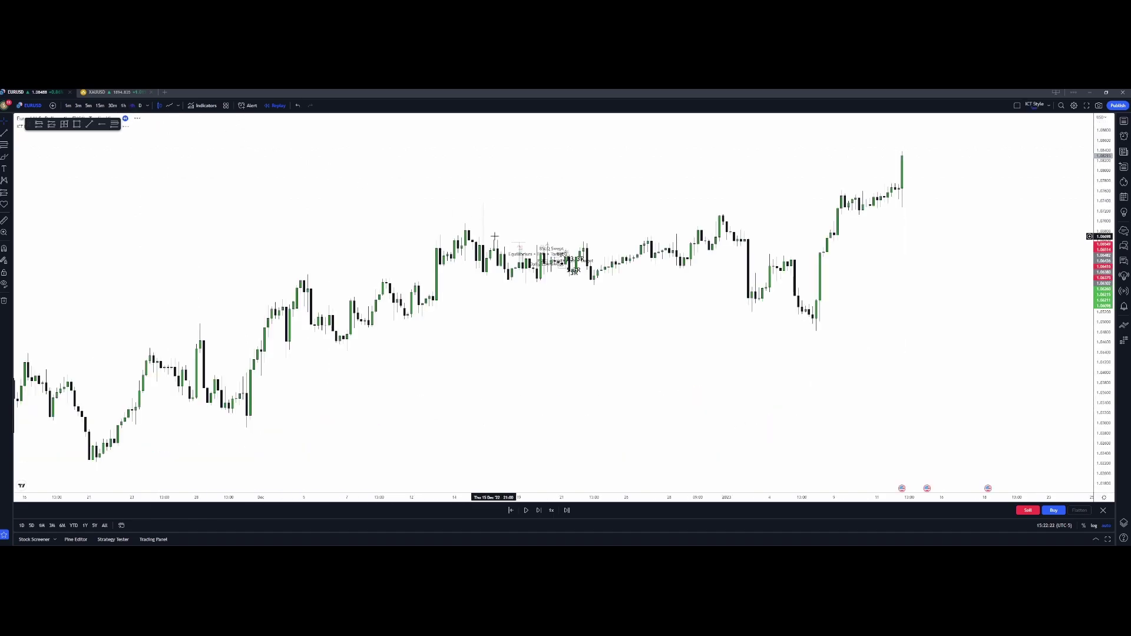
pyautogui.scroll(2, 722, 254)
pyautogui.scroll(2, 717, 254)
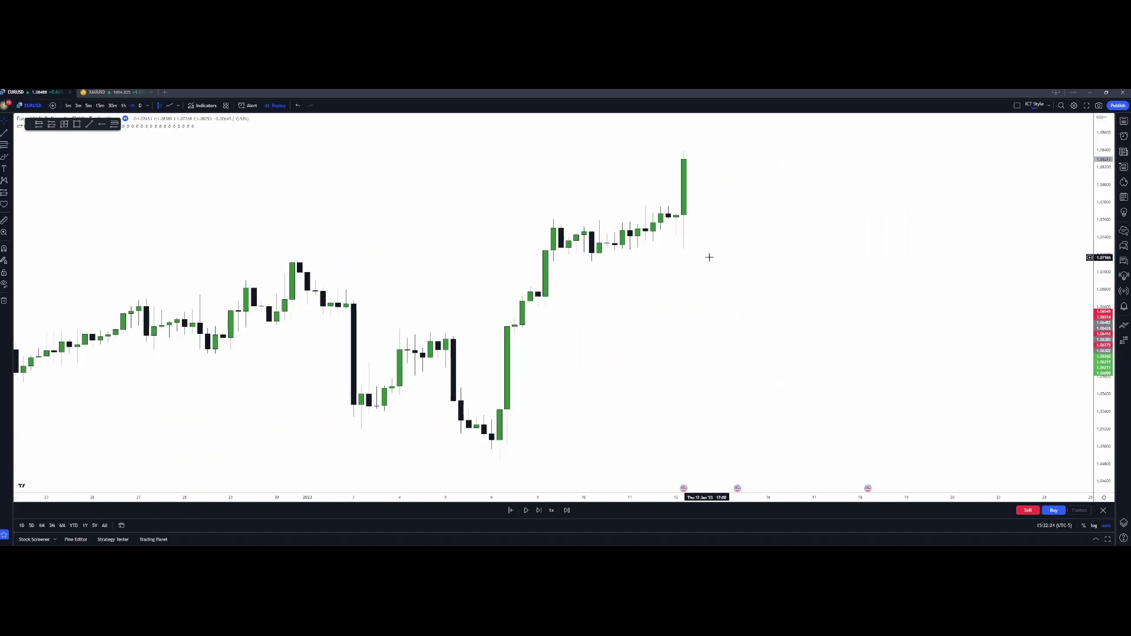
pyautogui.scroll(1, 709, 258)
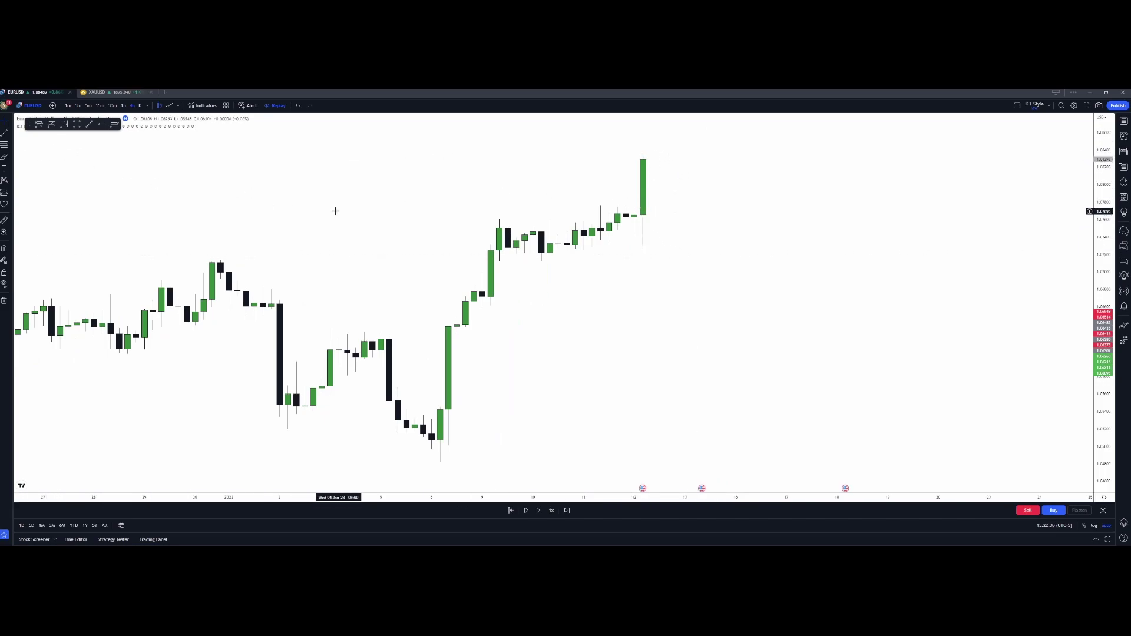
# Step: Draw a short horizontal trend line just below the latest candle's open, at the recent intraday low
pyautogui.click(89, 124)
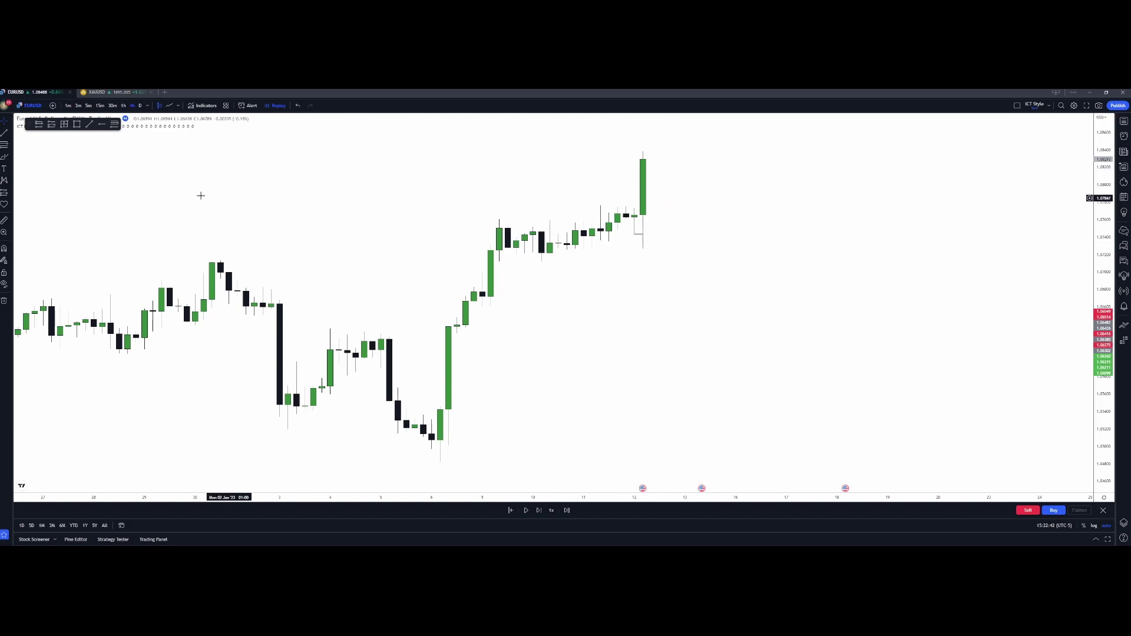
pyautogui.moveTo(601, 171); pyautogui.dragTo(646, 168)
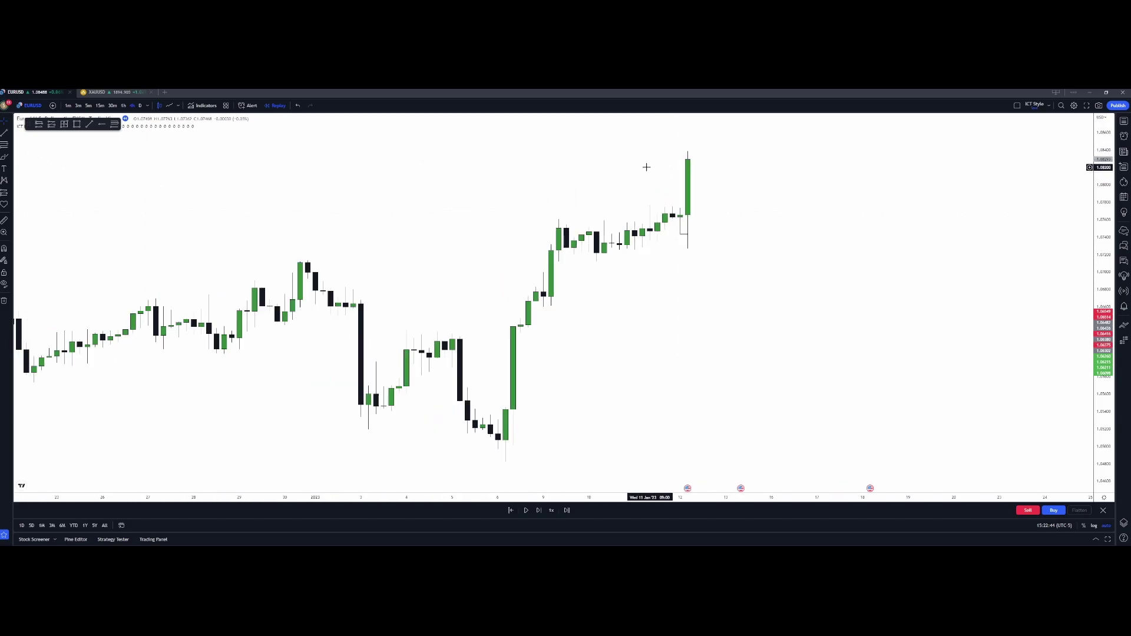
pyautogui.scroll(1, 646, 169)
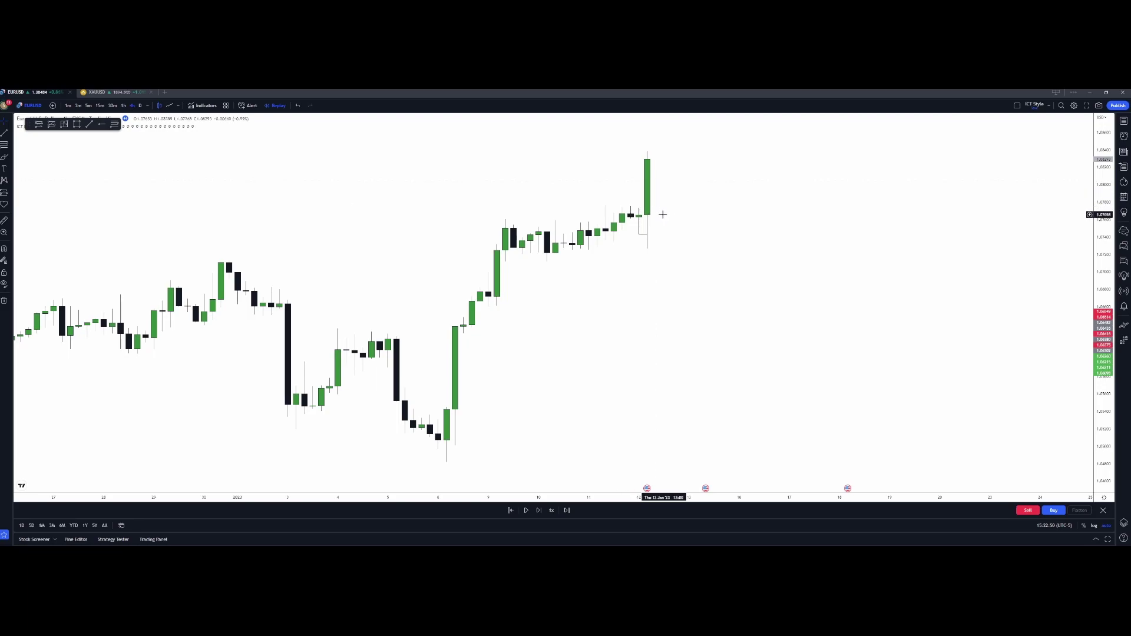
# Step: Switch the chart to the 15-minute timeframe and delete the short horizontal line beneath the recent swing low
pyautogui.click(100, 105)
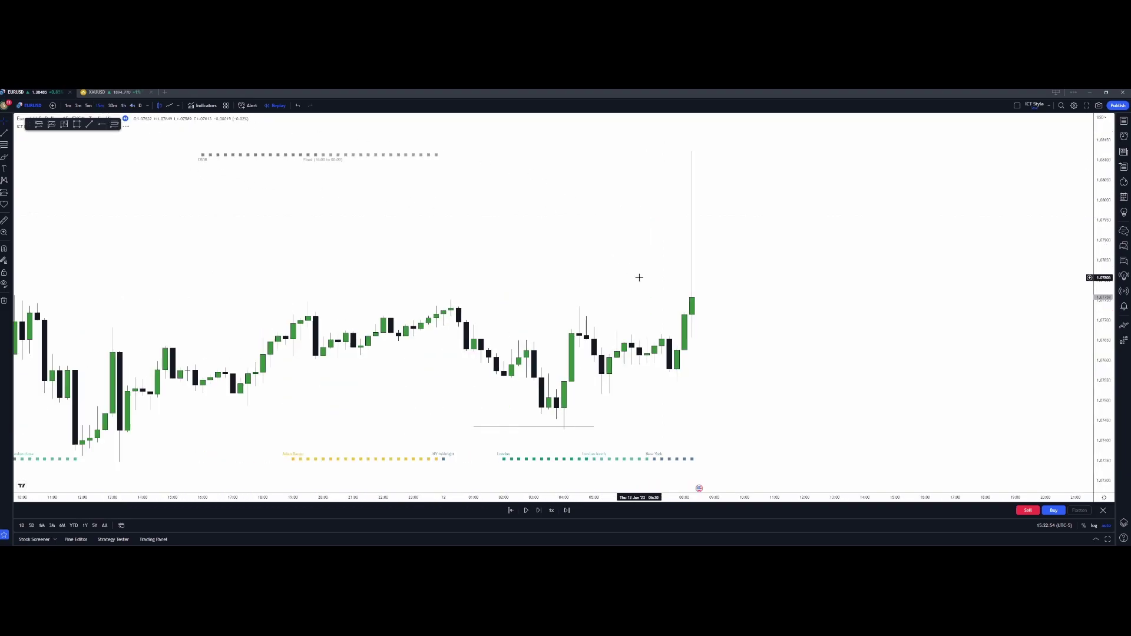
pyautogui.scroll(-3, 639, 277)
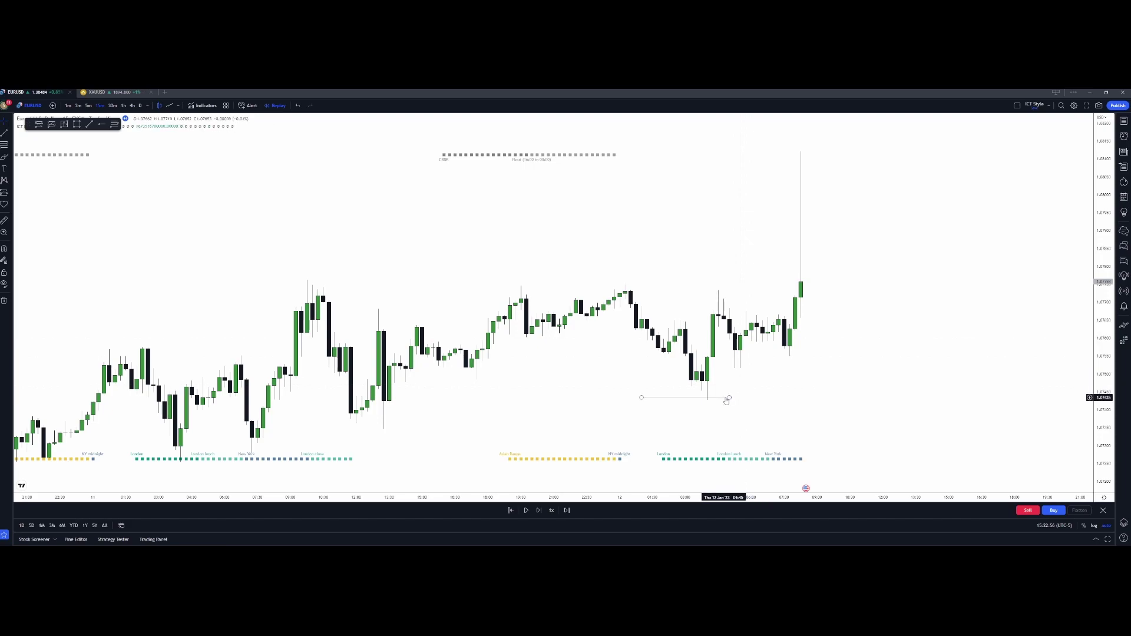
pyautogui.click(726, 398)
pyautogui.press('Delete')
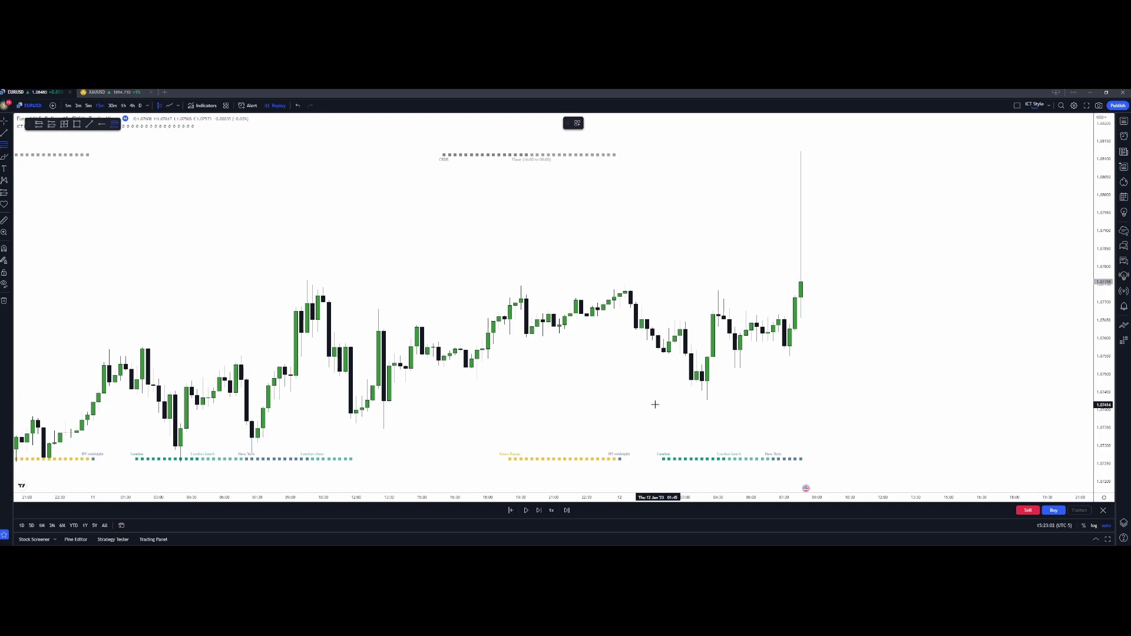
# Step: Draw a Fibonacci retracement from the 12 January swing low to the top of the latest candle's wick
pyautogui.press('ctrl')
pyautogui.moveTo(707, 400)
pyautogui.mouseDown()
pyautogui.moveTo(752, 359)
pyautogui.moveTo(821, 157)
pyautogui.moveTo(799, 151)
pyautogui.mouseUp()
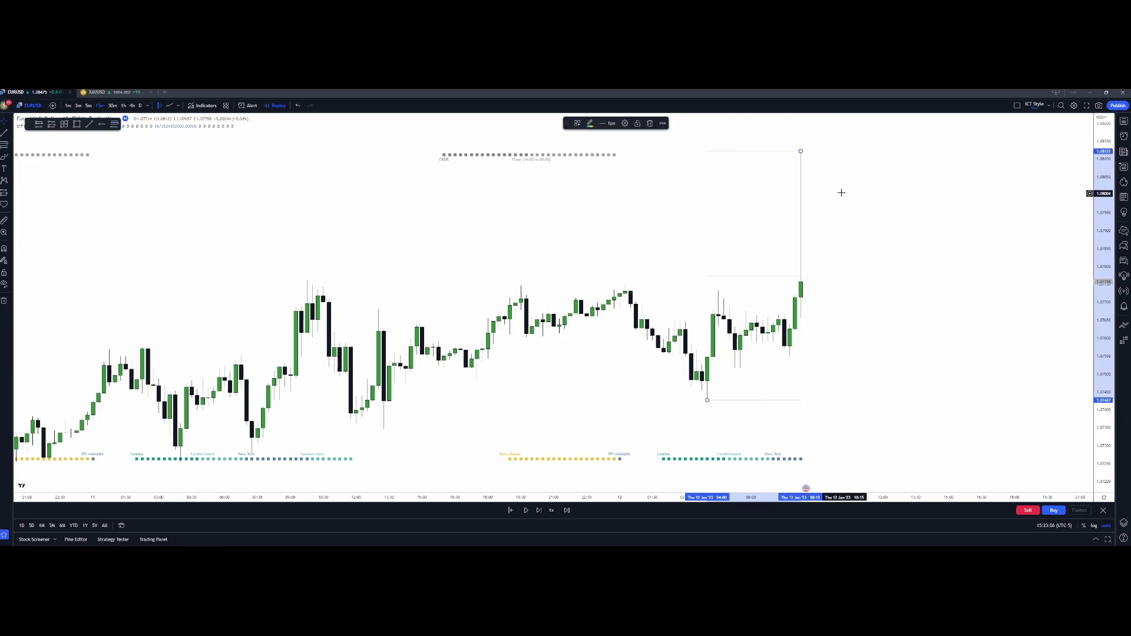
pyautogui.scroll(1, 827, 204)
pyautogui.click(480, 225)
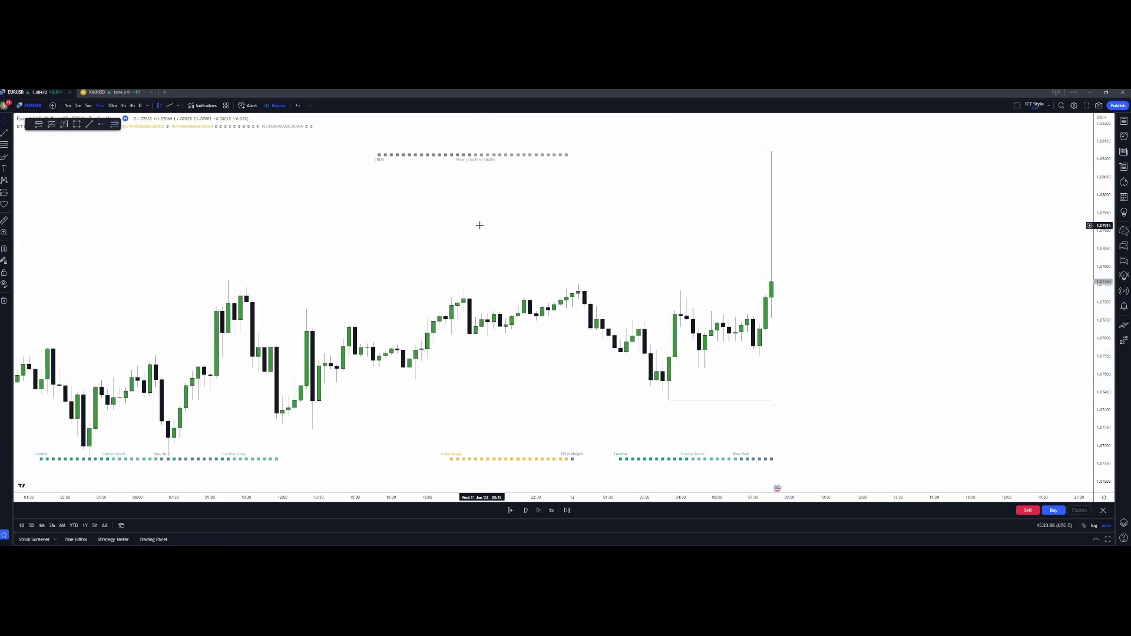
pyautogui.scroll(-1, 575, 283)
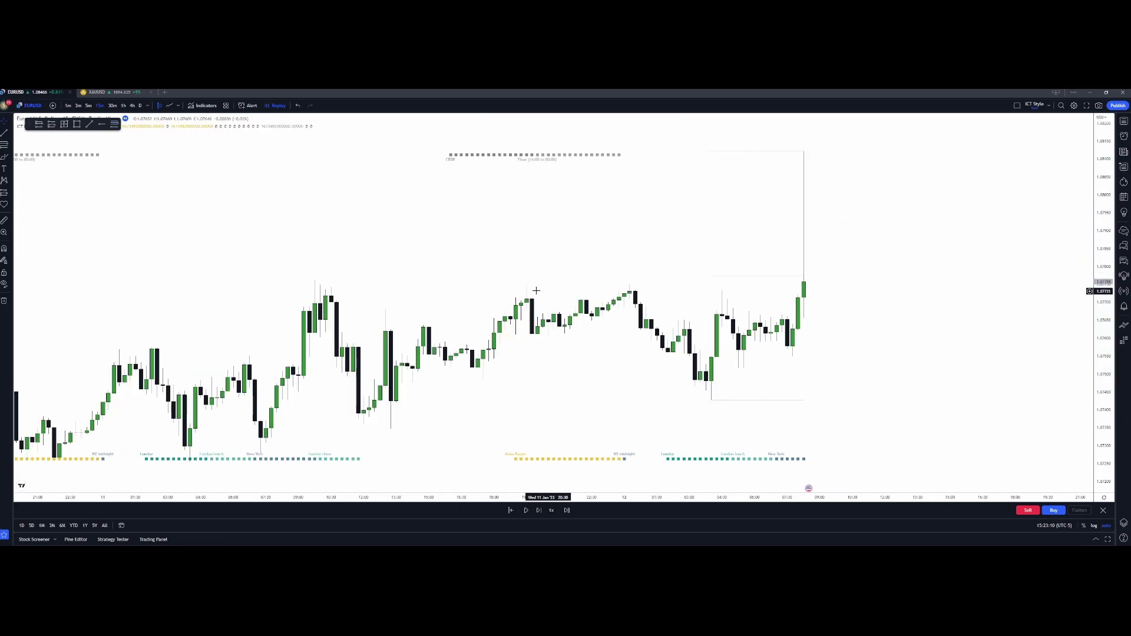
# Step: Draw a horizontal trend line from the 11 January swing high across to the latest candle
pyautogui.click(89, 124)
pyautogui.press('ctrl')
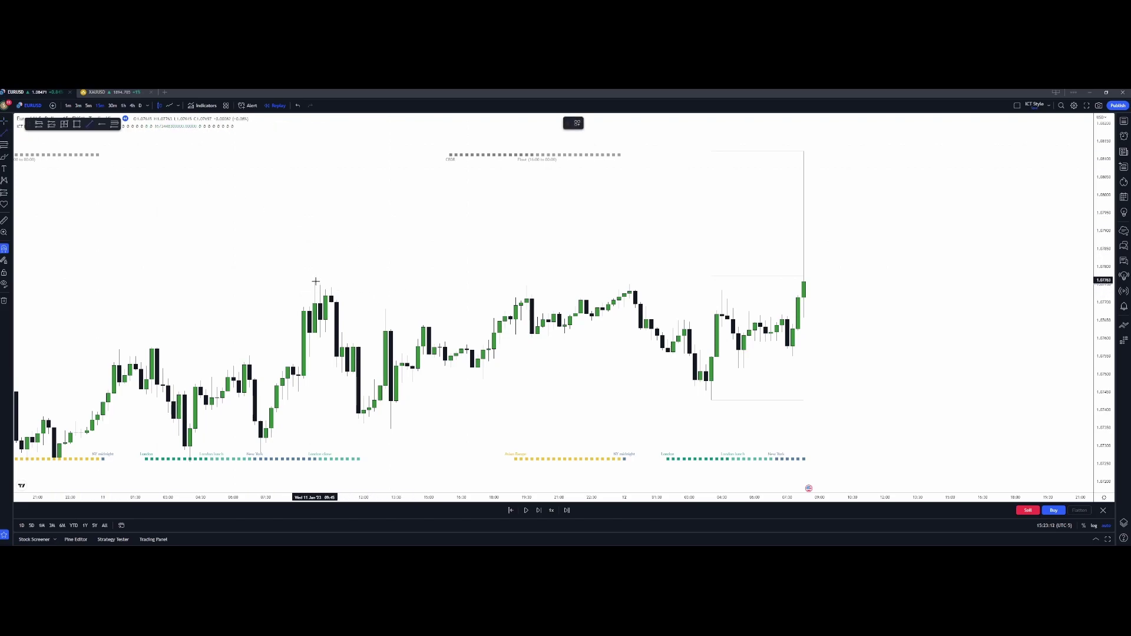
pyautogui.moveTo(313, 280); pyautogui.dragTo(804, 280)
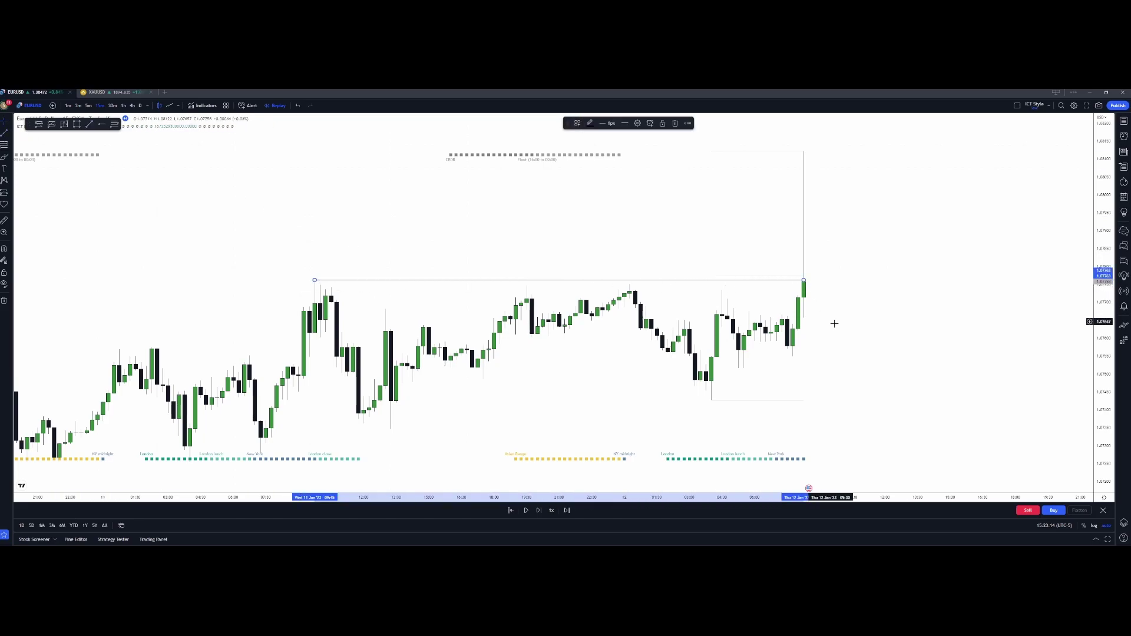
pyautogui.click(821, 289)
pyautogui.scroll(-3, 802, 330)
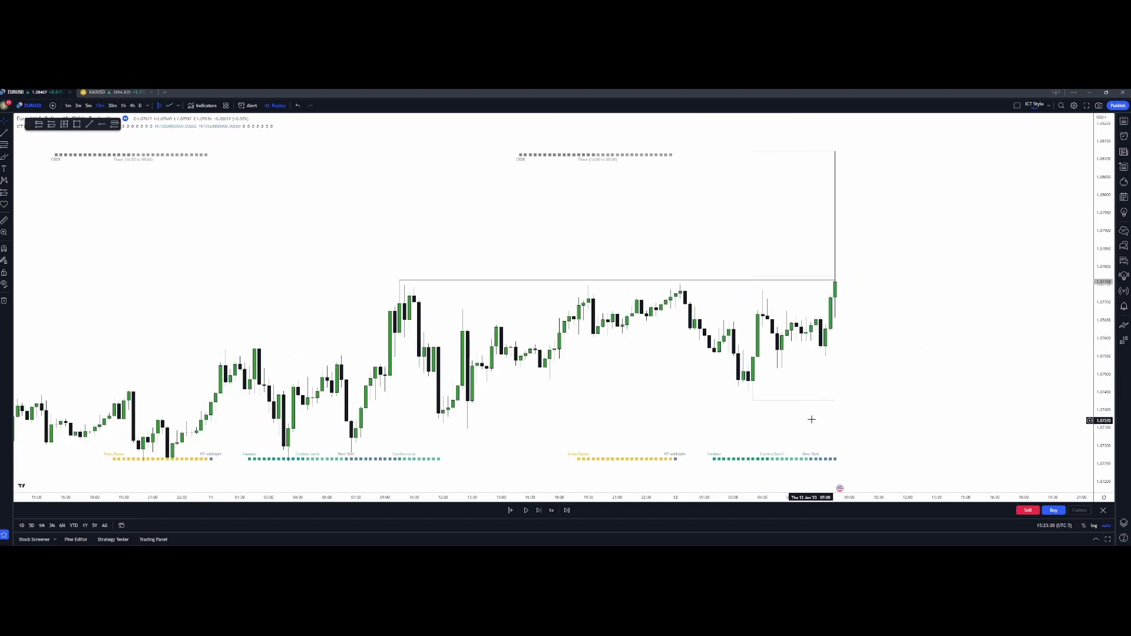
# Step: Label the trend line at the 11 January swing high "Sweep"
pyautogui.scroll(1, 825, 366)
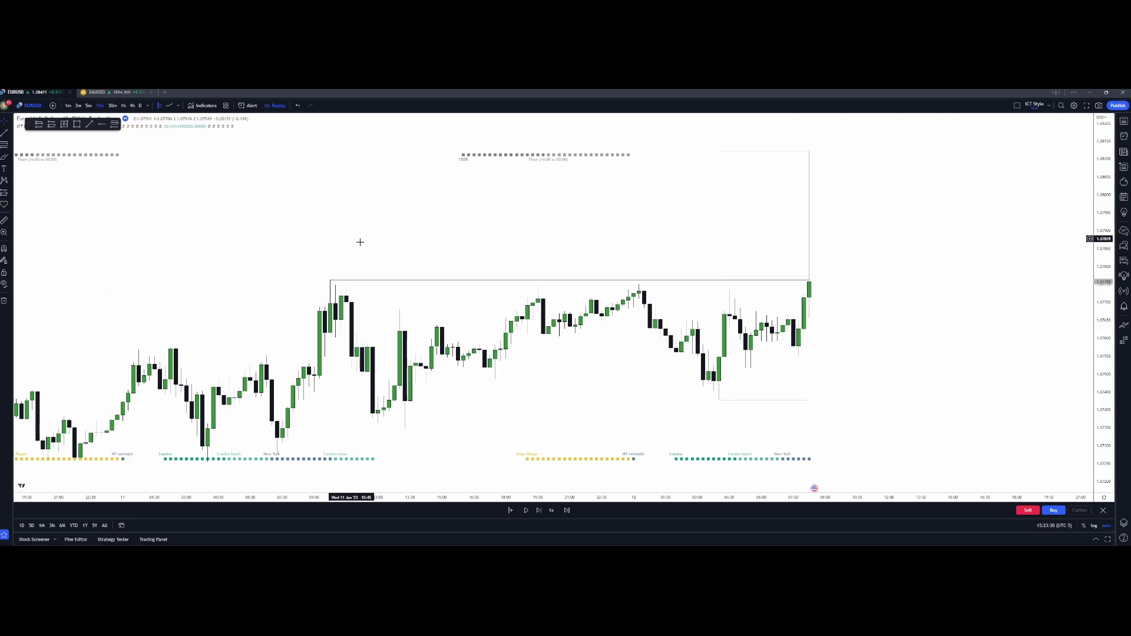
pyautogui.doubleClick(483, 281)
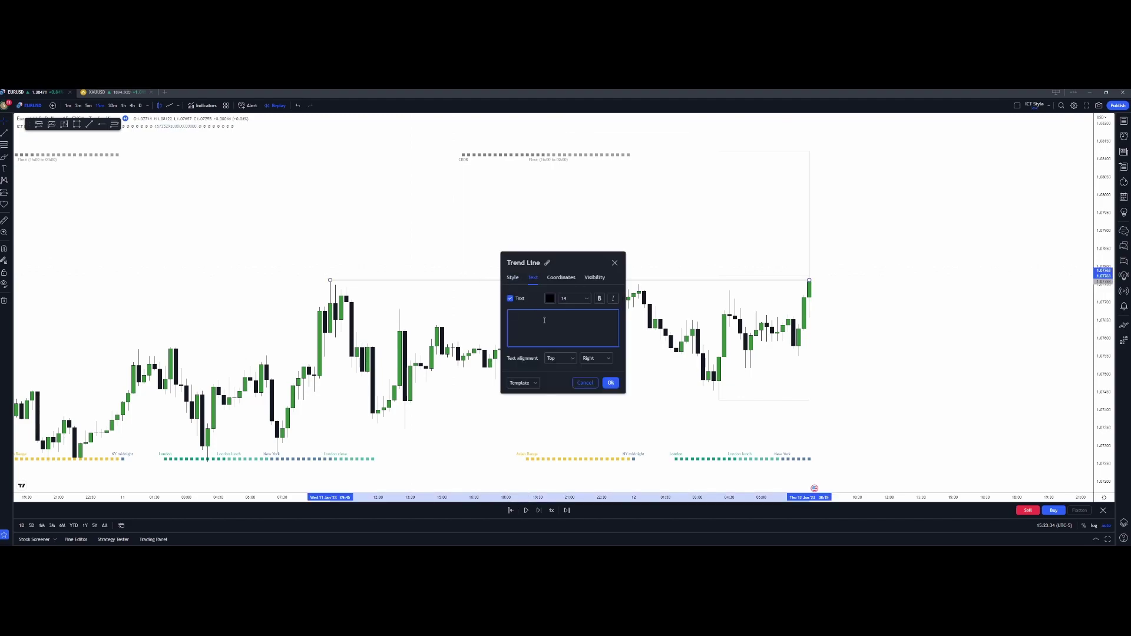
pyautogui.click(607, 383)
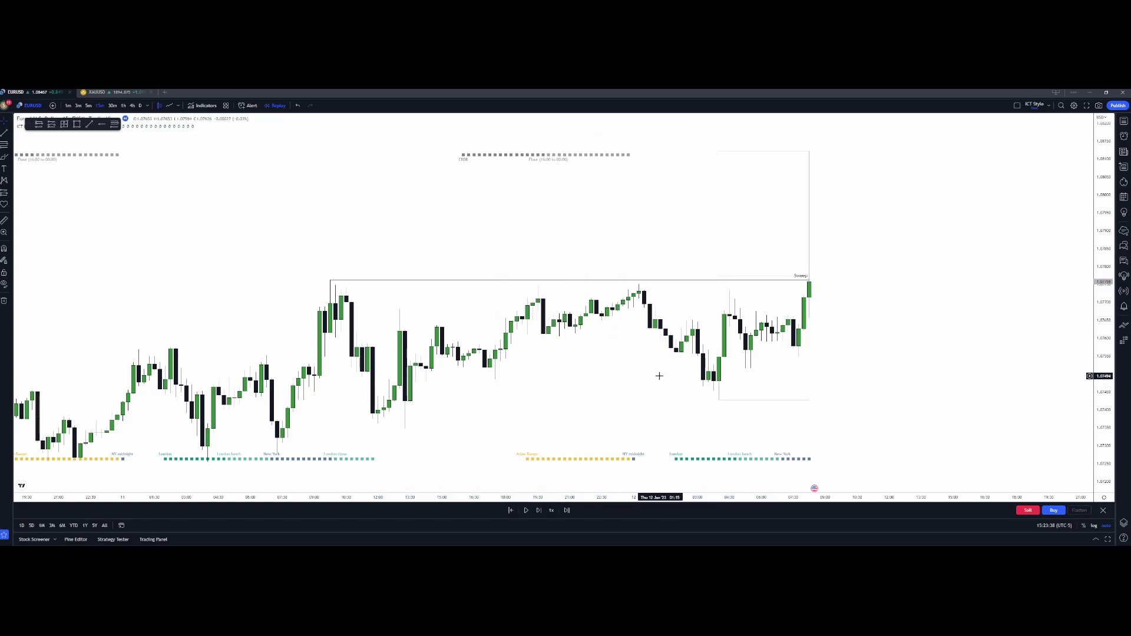
# Step: Add a horizontal ray from the top of the latest candle's wick and label it "High"
pyautogui.click(12, 132)
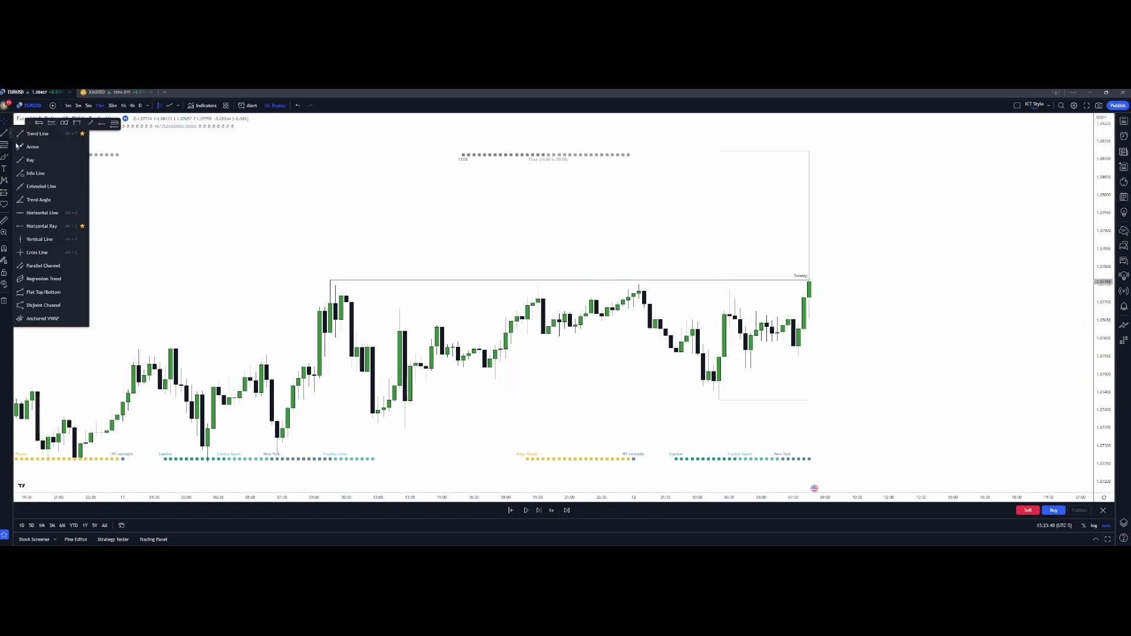
pyautogui.click(41, 226)
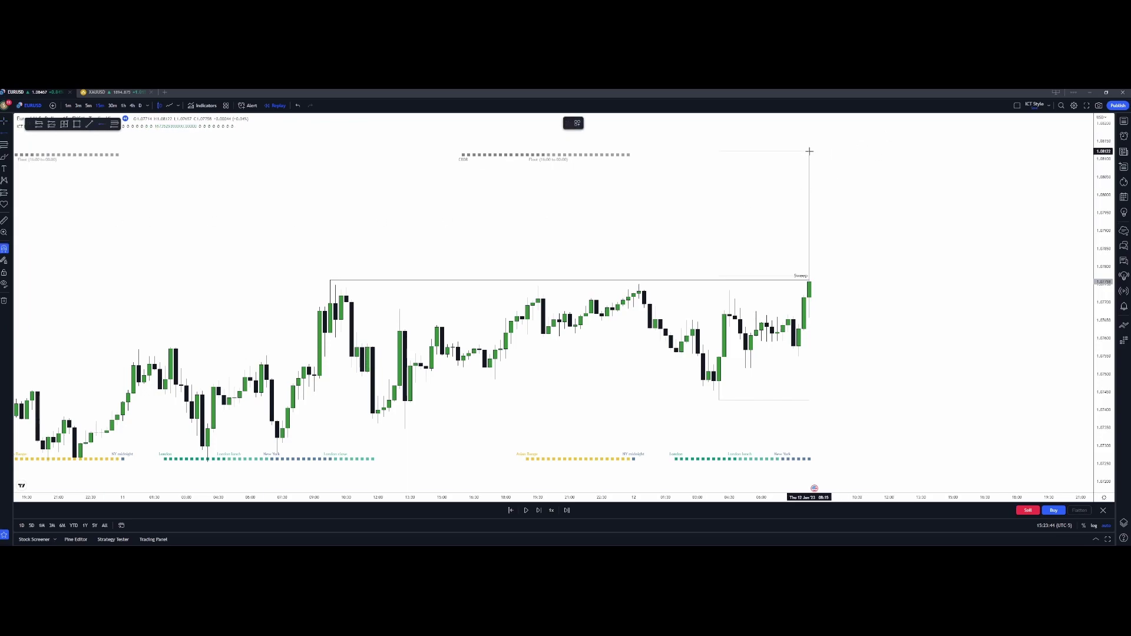
pyautogui.click(809, 152)
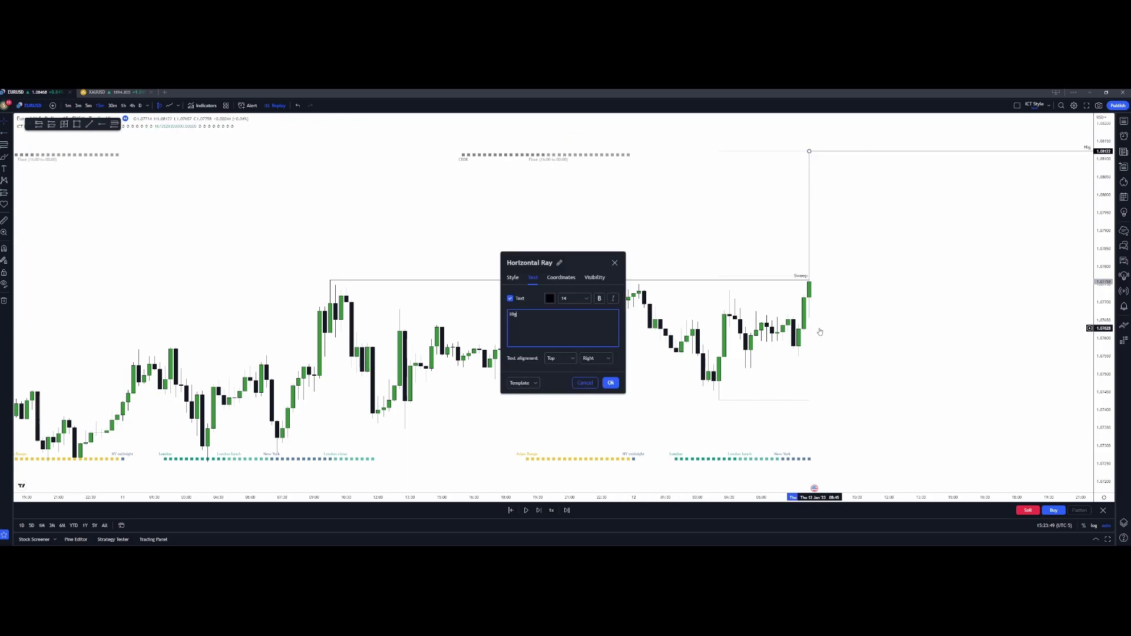
pyautogui.click(611, 382)
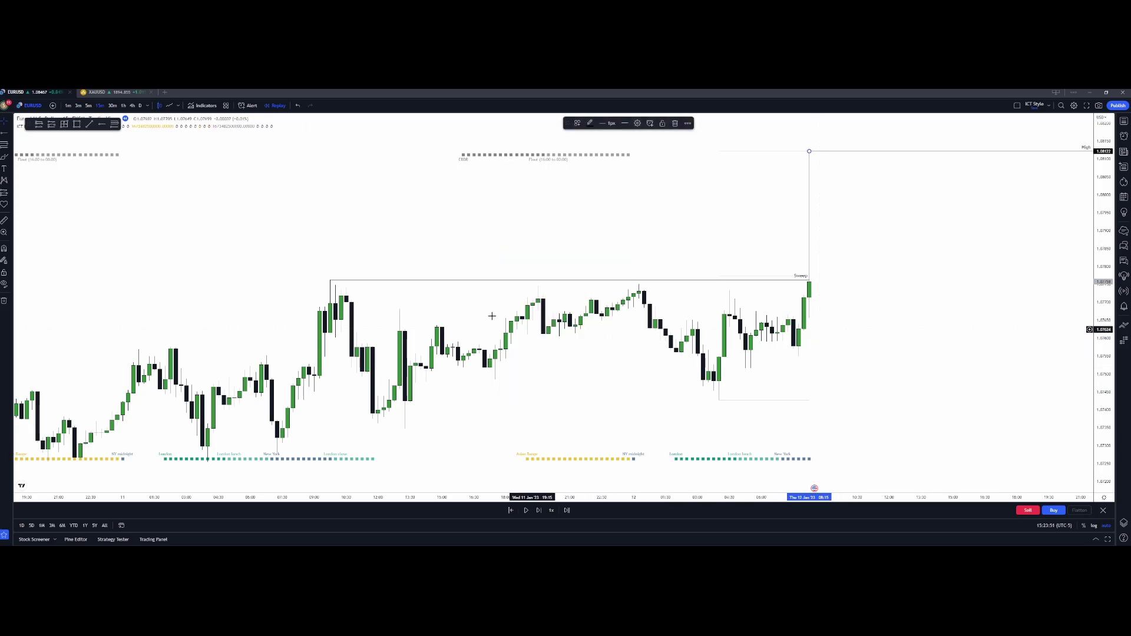
# Step: Add a horizontal ray from the 12 January swing low and label it "Low"
pyautogui.click(5, 133)
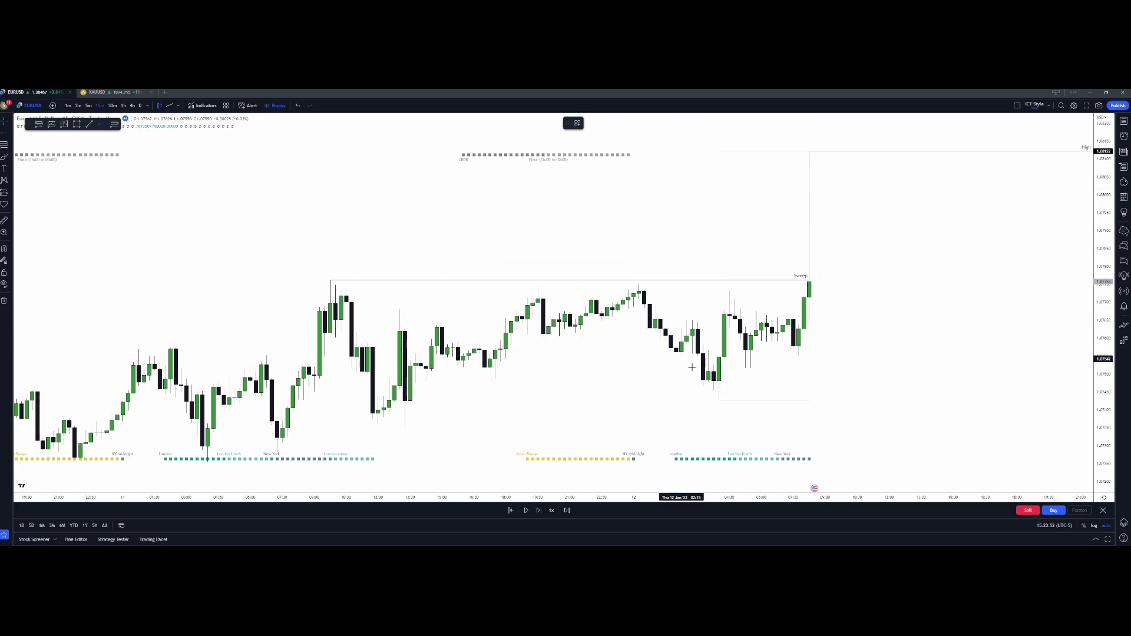
pyautogui.click(719, 400)
pyautogui.doubleClick(1013, 402)
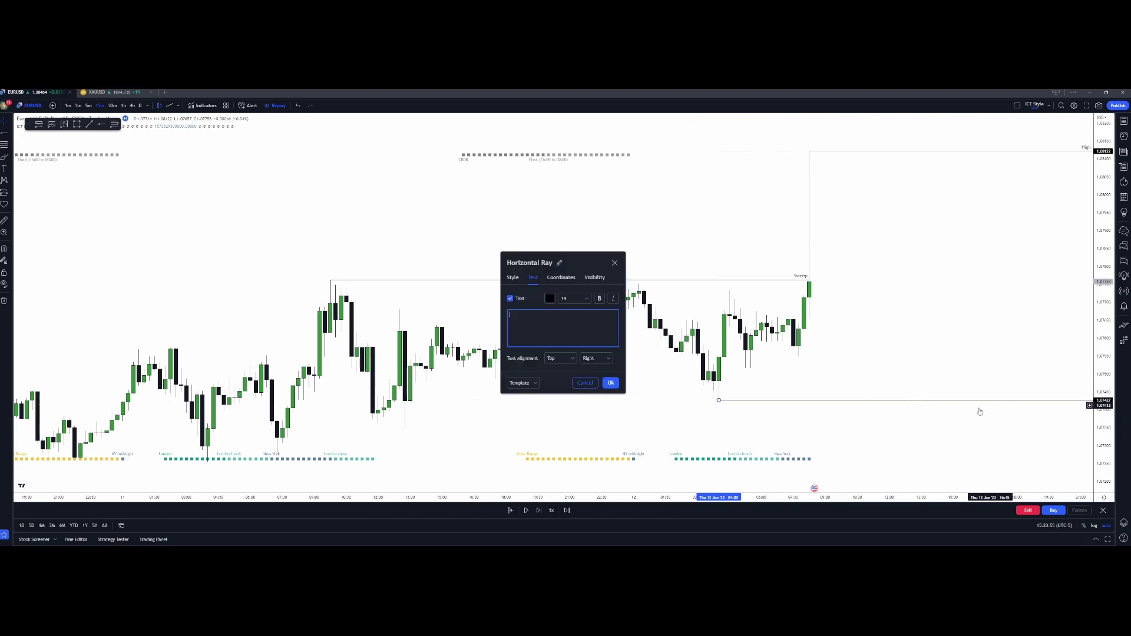
pyautogui.click(611, 383)
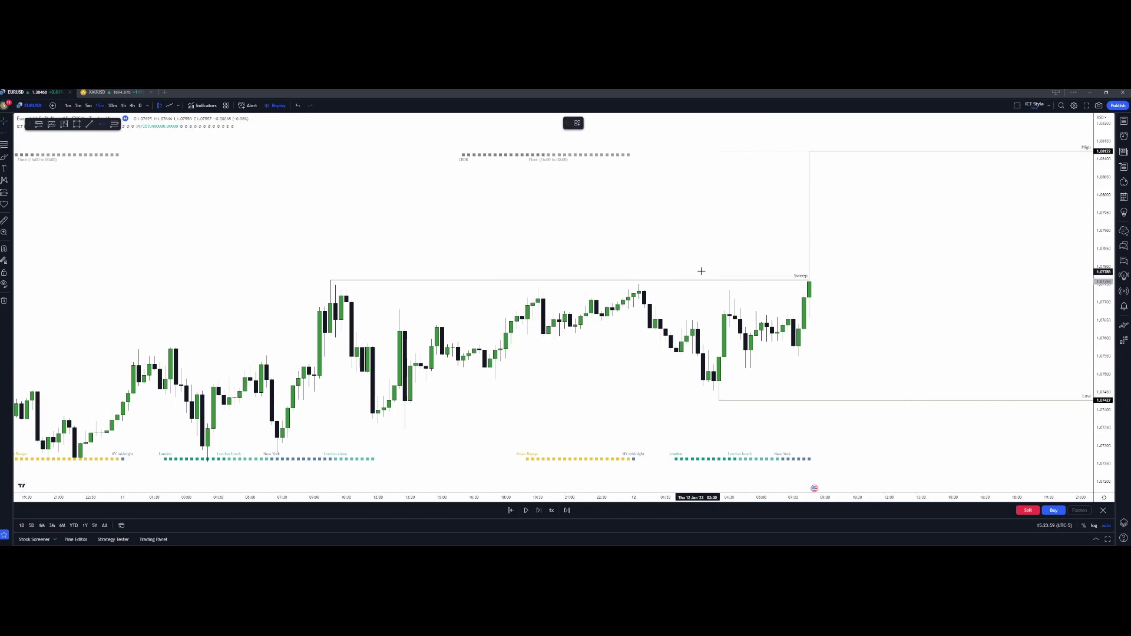
# Step: Add a horizontal ray at the retracement's midpoint level and label it "EQ"
pyautogui.click(810, 275)
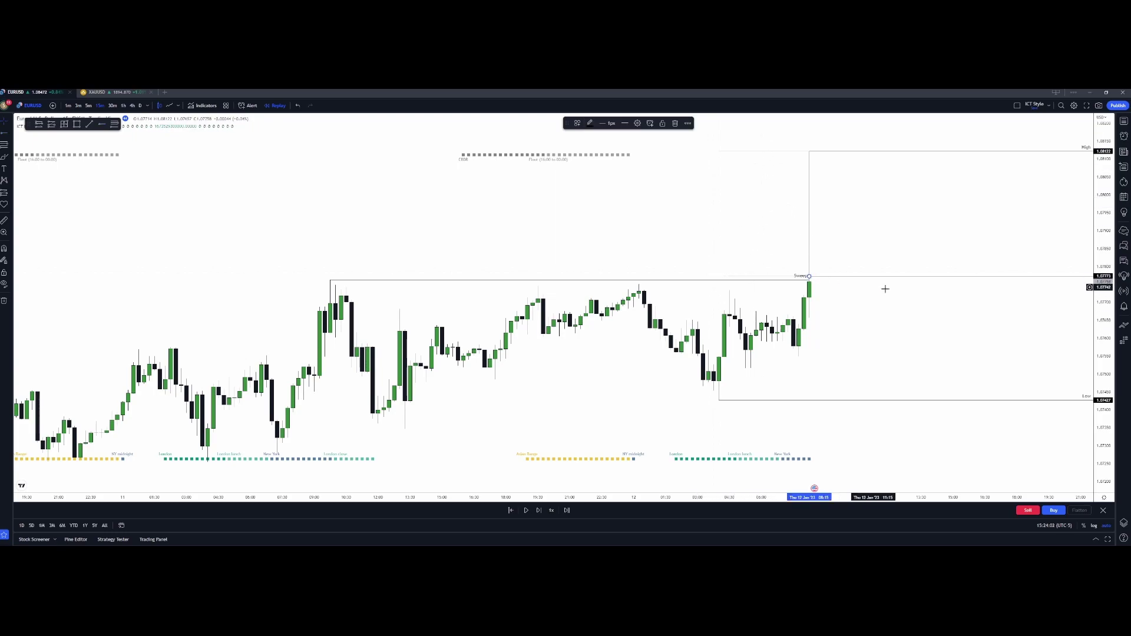
pyautogui.doubleClick(924, 281)
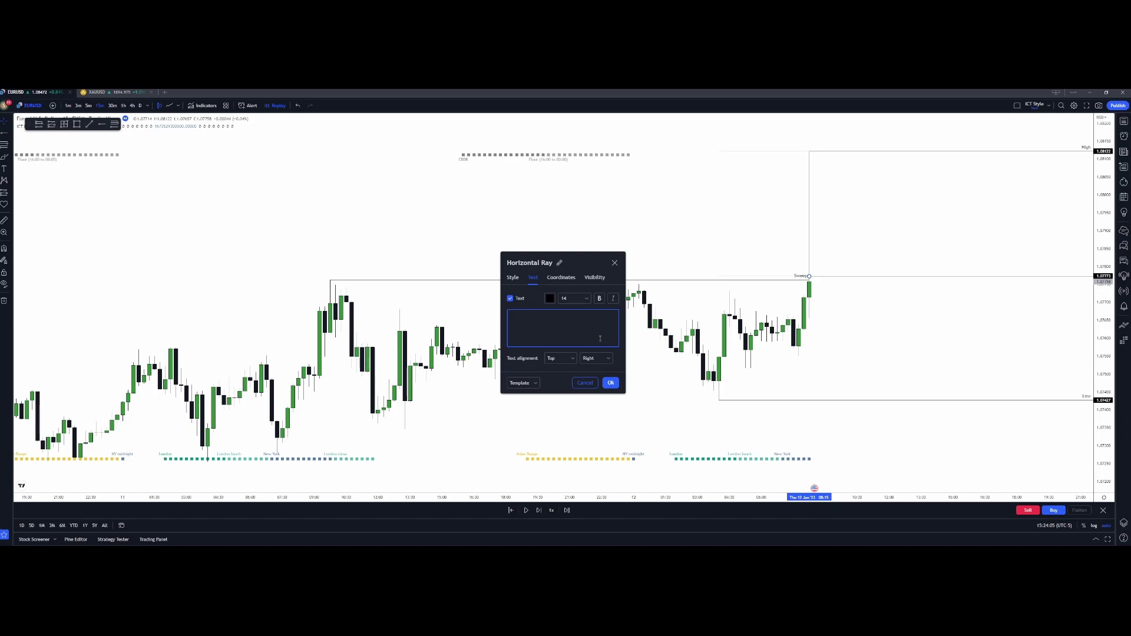
pyautogui.click(611, 383)
# Step: Delete the Fibonacci retracement, keeping the High, EQ and Low rays
pyautogui.click(765, 278)
pyautogui.click(852, 312)
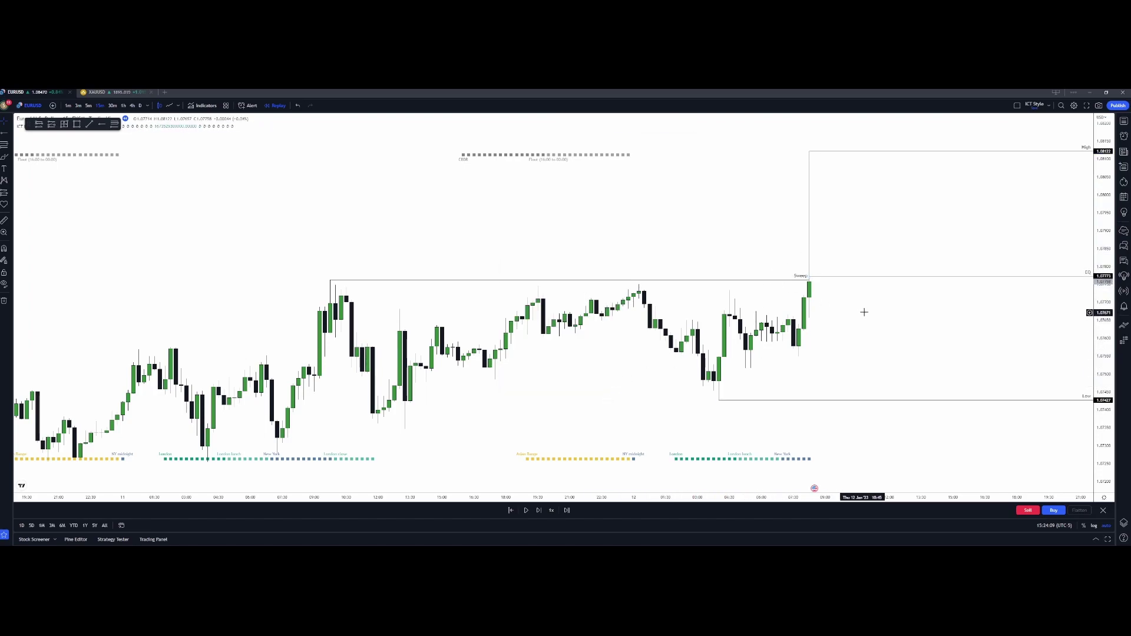
pyautogui.scroll(1, 887, 311)
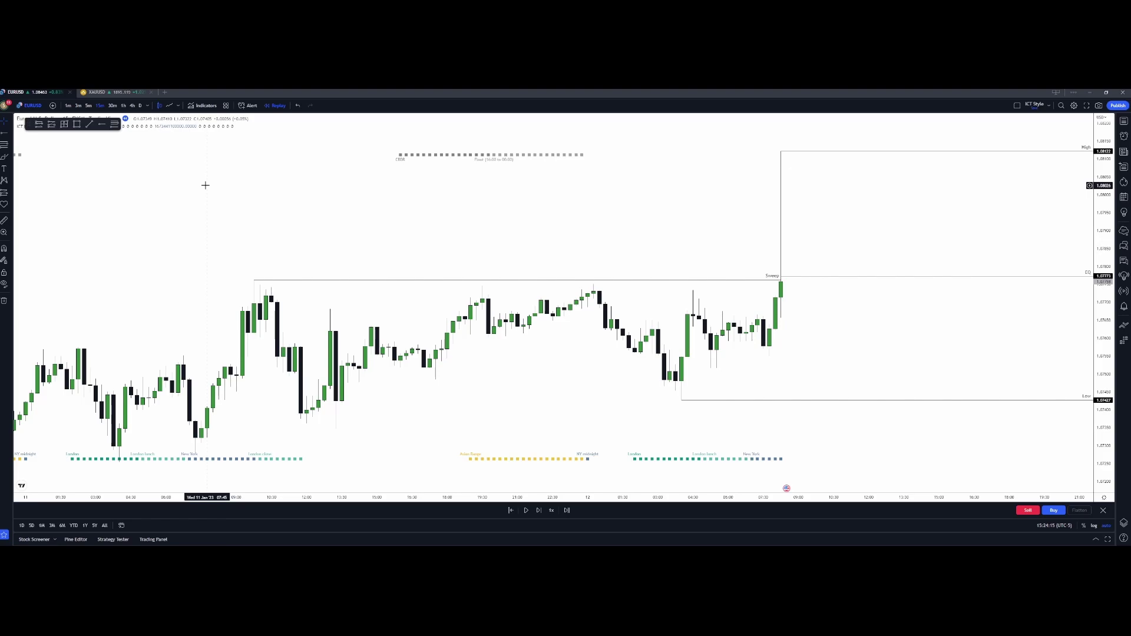
# Step: Change the chart timeframe to 2 minutes and bring the High, EQ and Low levels into view
pyautogui.press(',')
pyautogui.write('2')
pyautogui.press('Return')
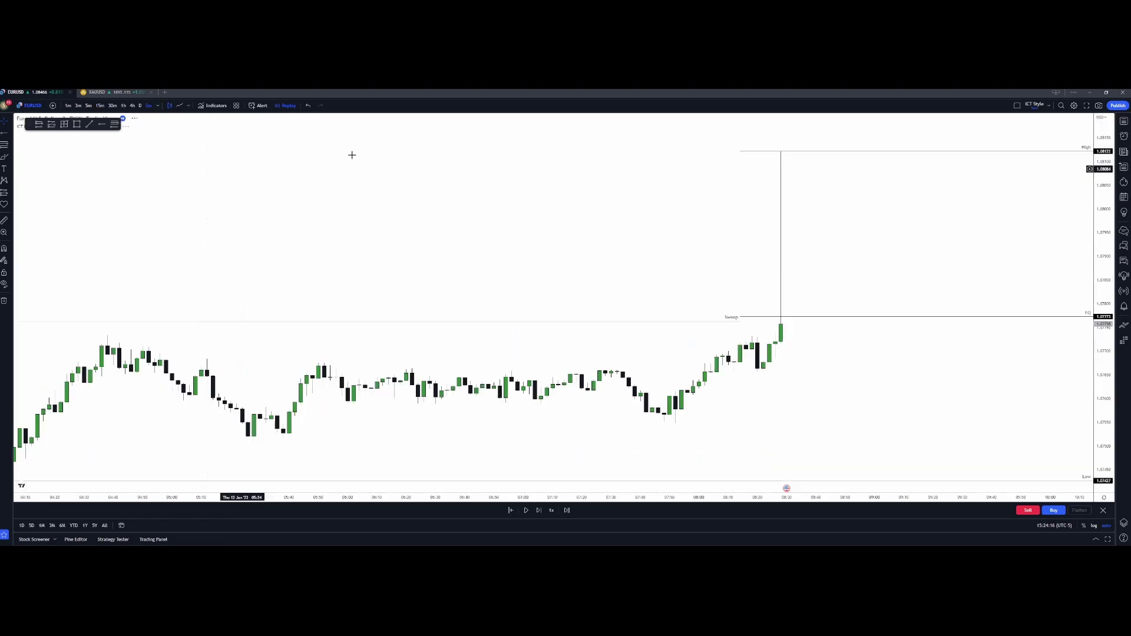
pyautogui.scroll(-2, 897, 326)
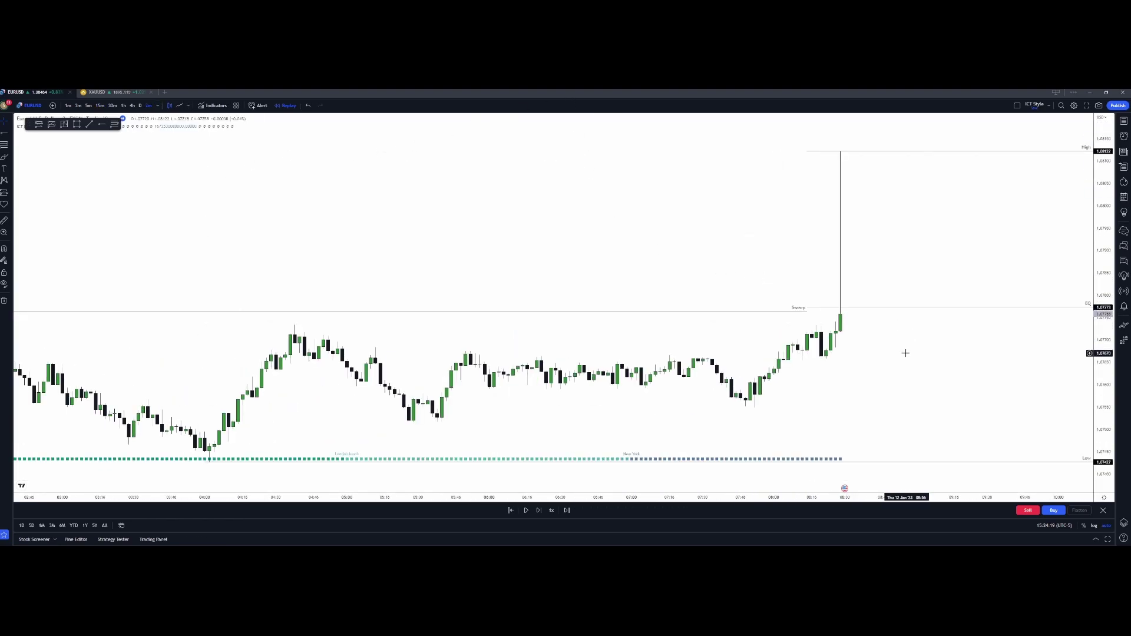
# Step: Advance the replay two steps past the spike and review the price move against the Low level
pyautogui.hotkey('shift', 'Right')
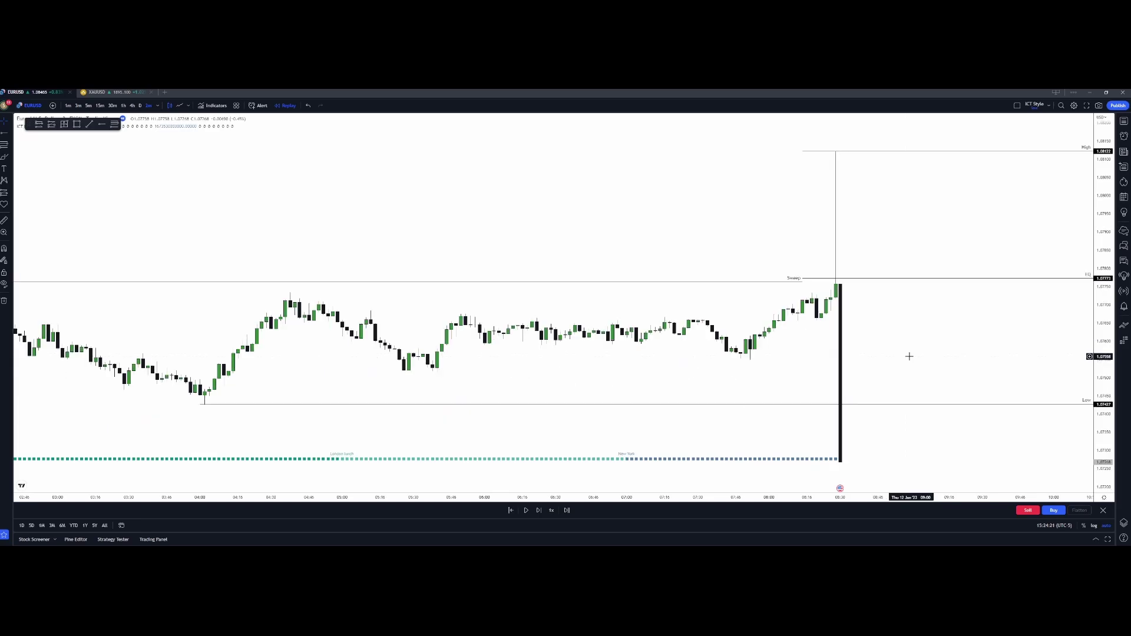
pyautogui.hotkey('shift', 'Right')
pyautogui.scroll(-4, 864, 341)
pyautogui.scroll(2, 864, 354)
pyautogui.scroll(-1, 839, 227)
pyautogui.scroll(3, 839, 227)
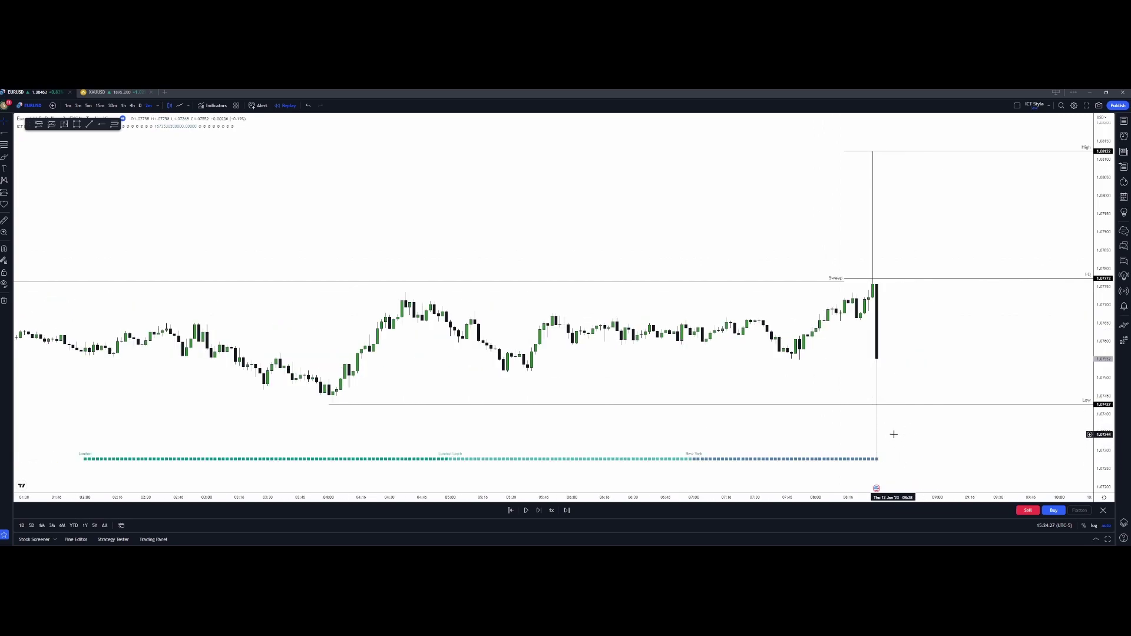
pyautogui.click(13, 137)
pyautogui.click(41, 133)
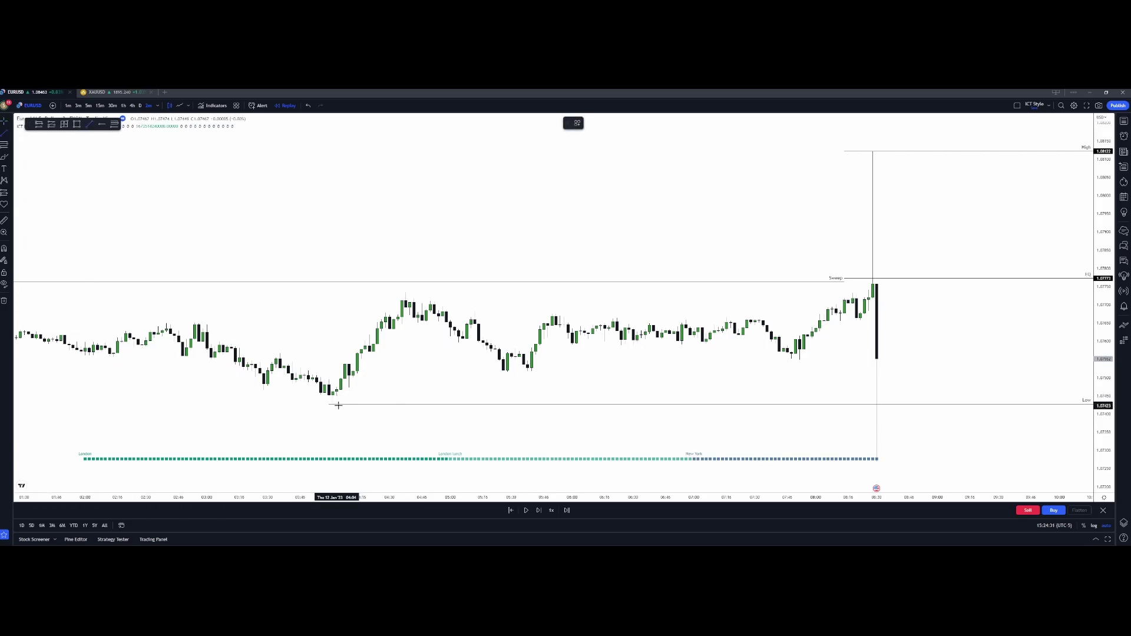
pyautogui.scroll(-2, 776, 405)
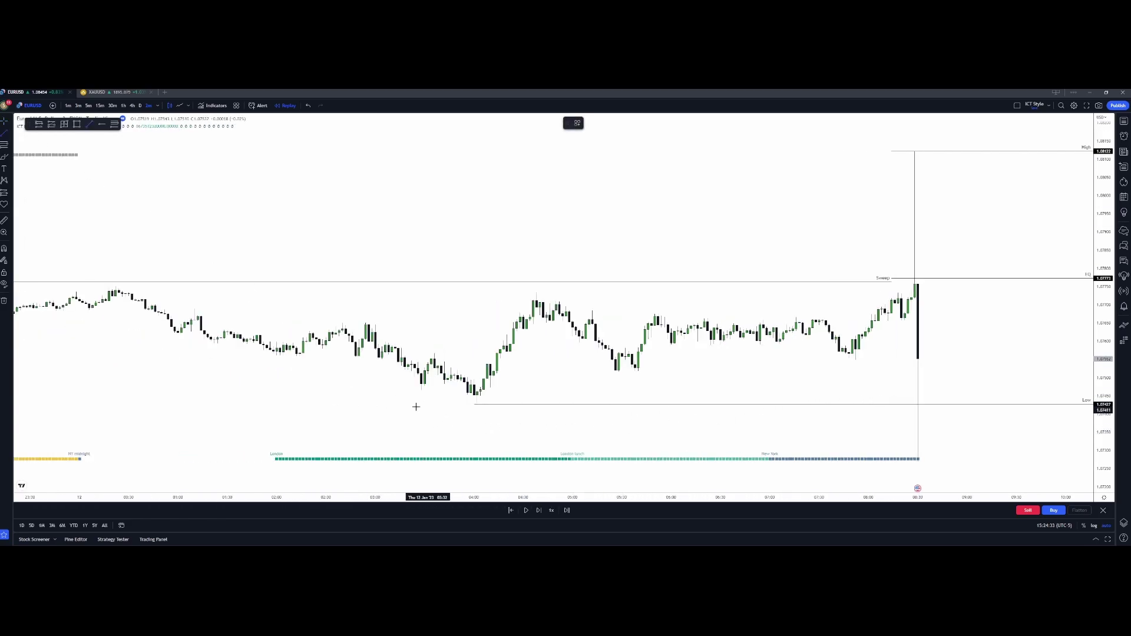
# Step: Draw a short horizontal brush stroke in the empty area above the sweep line and set its colour to black
pyautogui.click(5, 156)
pyautogui.moveTo(528, 449)
pyautogui.mouseDown()
pyautogui.moveTo(714, 407)
pyautogui.moveTo(879, 434)
pyautogui.mouseUp()
pyautogui.hotkey('ctrl', 'z')
pyautogui.moveTo(383, 220); pyautogui.dragTo(414, 220)
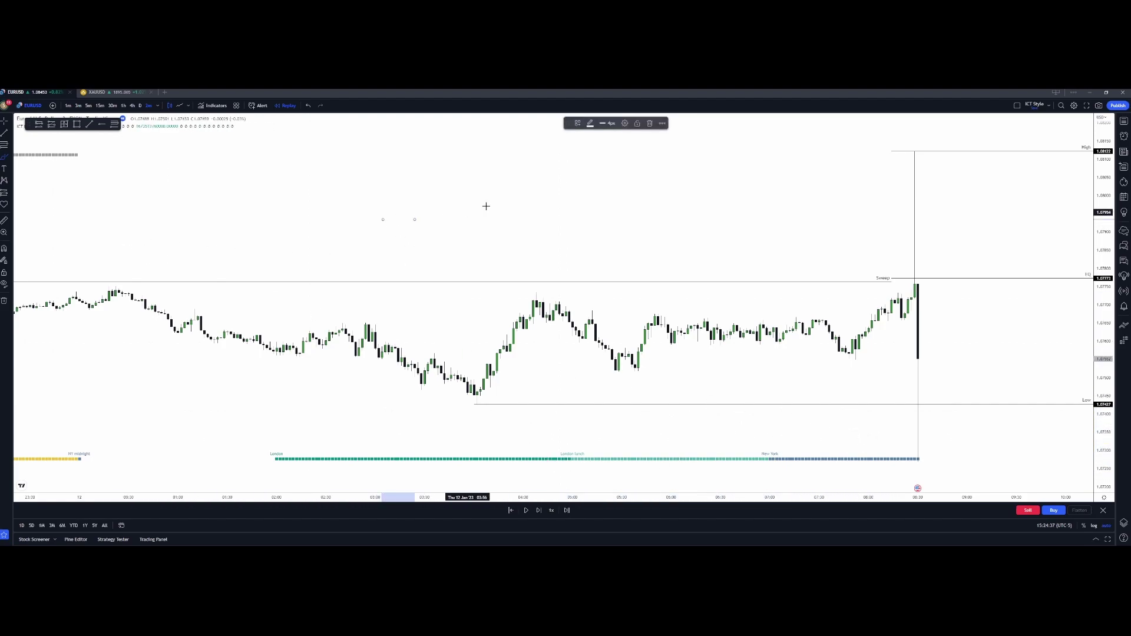
pyautogui.click(590, 123)
pyautogui.click(658, 139)
# Step: Sketch brush strokes beneath the Low level and above the highs before the spike, and undo both
pyautogui.moveTo(763, 426)
pyautogui.mouseDown()
pyautogui.moveTo(741, 412)
pyautogui.moveTo(928, 418)
pyautogui.mouseUp()
pyautogui.moveTo(536, 252); pyautogui.dragTo(897, 259)
pyautogui.hotkey('ctrl', 'z')
pyautogui.hotkey('ctrl', 'z')
pyautogui.scroll(2, 935, 319)
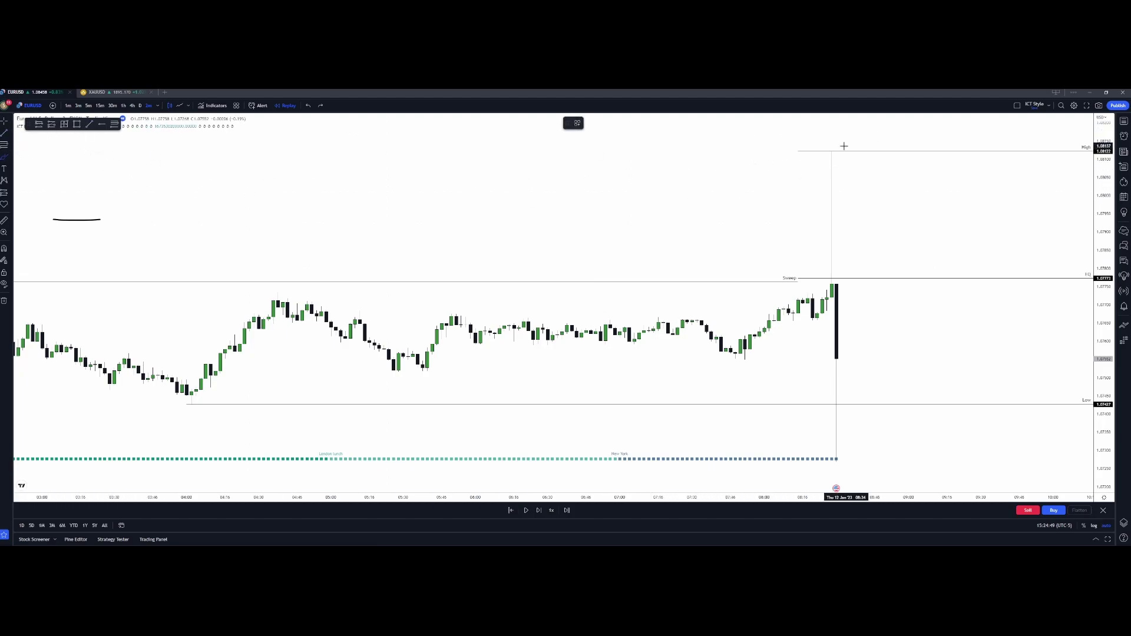
# Step: Sketch brush marks at the spike's high, from the low wick upward and beside the EQ level, and undo them
pyautogui.moveTo(843, 146); pyautogui.dragTo(848, 140)
pyautogui.moveTo(836, 452); pyautogui.dragTo(957, 318)
pyautogui.moveTo(1022, 276); pyautogui.dragTo(1024, 304)
pyautogui.hotkey('ctrl', 'z')
pyautogui.hotkey('ctrl', 'z')
pyautogui.hotkey('ctrl', 'z')
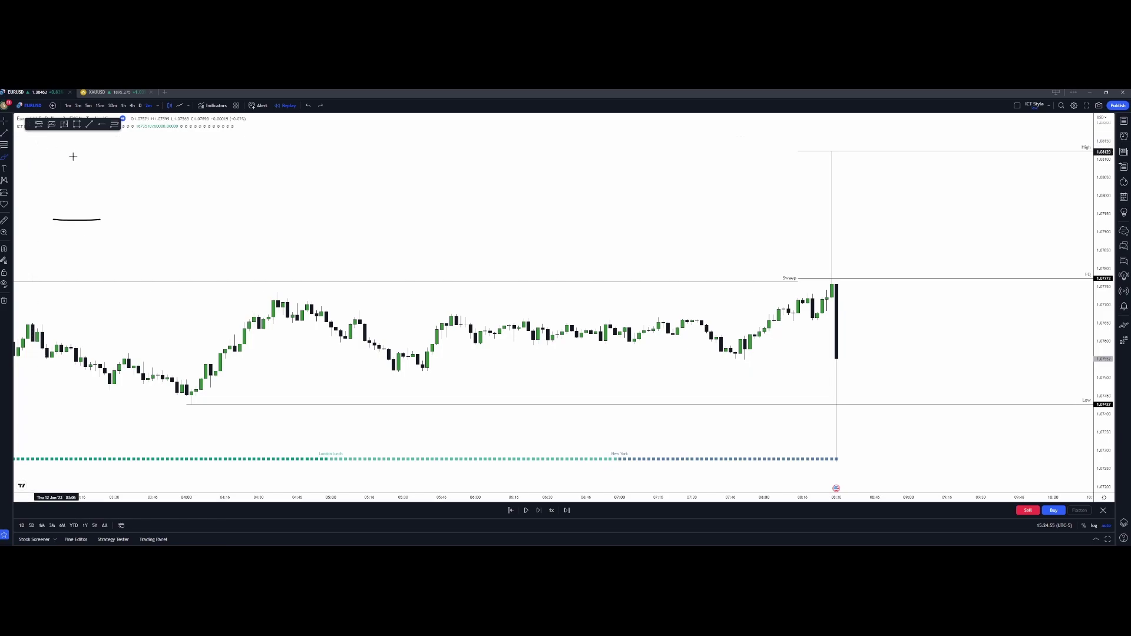
# Step: Advance the replay candle by candle past the drop below the Low level
pyautogui.hotkey('shift', 'Right')
pyautogui.hotkey('shift', 'Right')
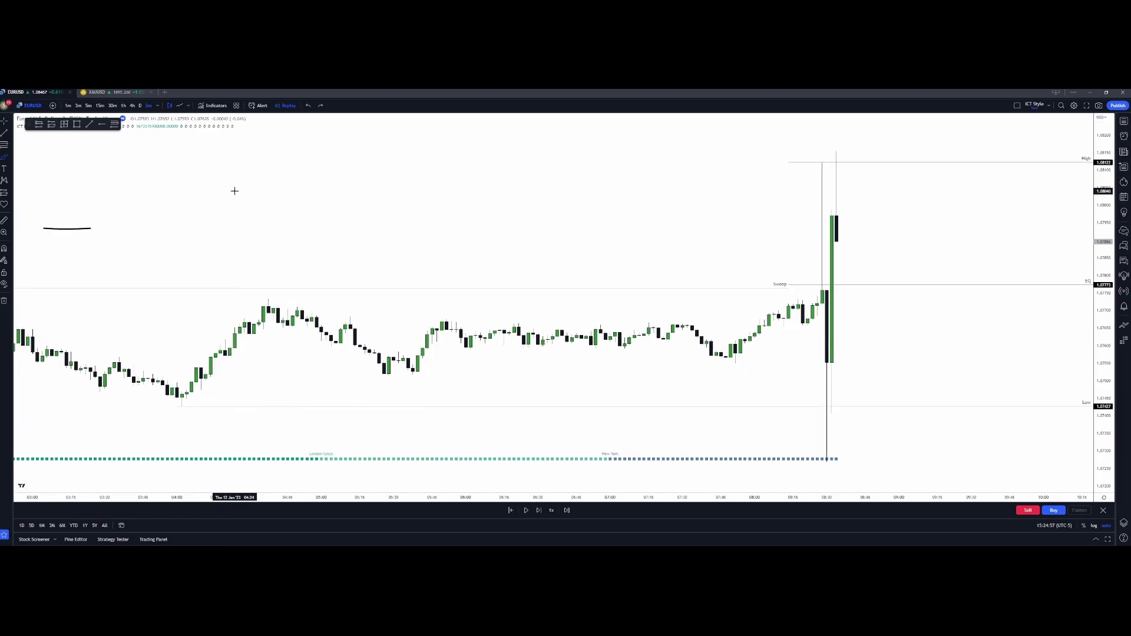
pyautogui.hotkey('shift', 'Right')
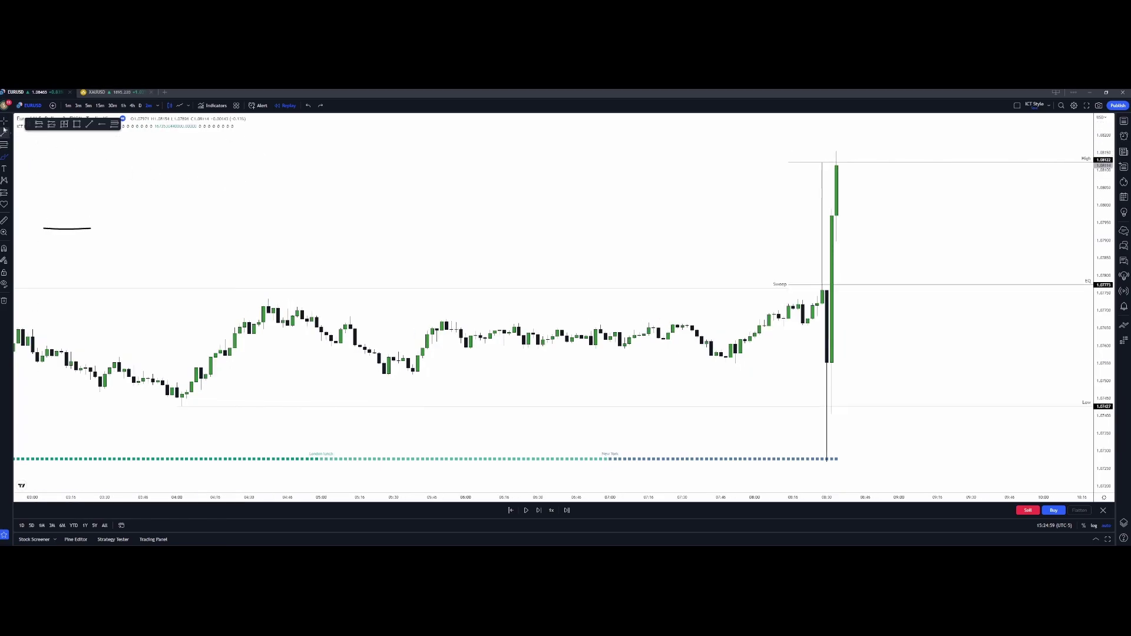
pyautogui.scroll(1, 848, 177)
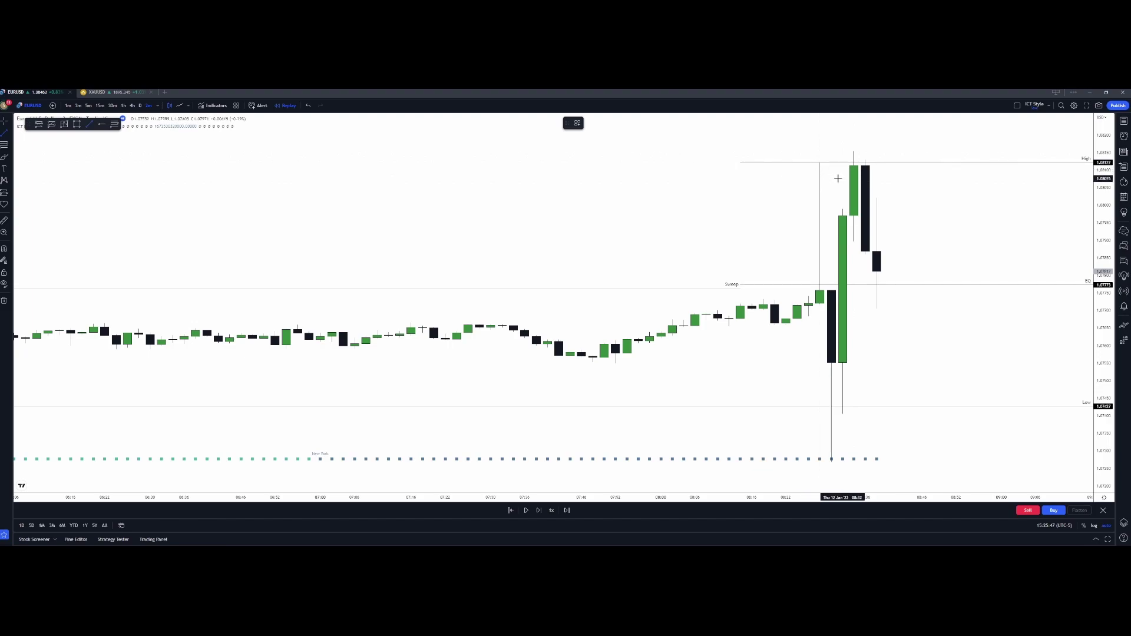
# Step: Change the chart timeframe to 1 minute and advance the replay by one candle
pyautogui.click(3, 124)
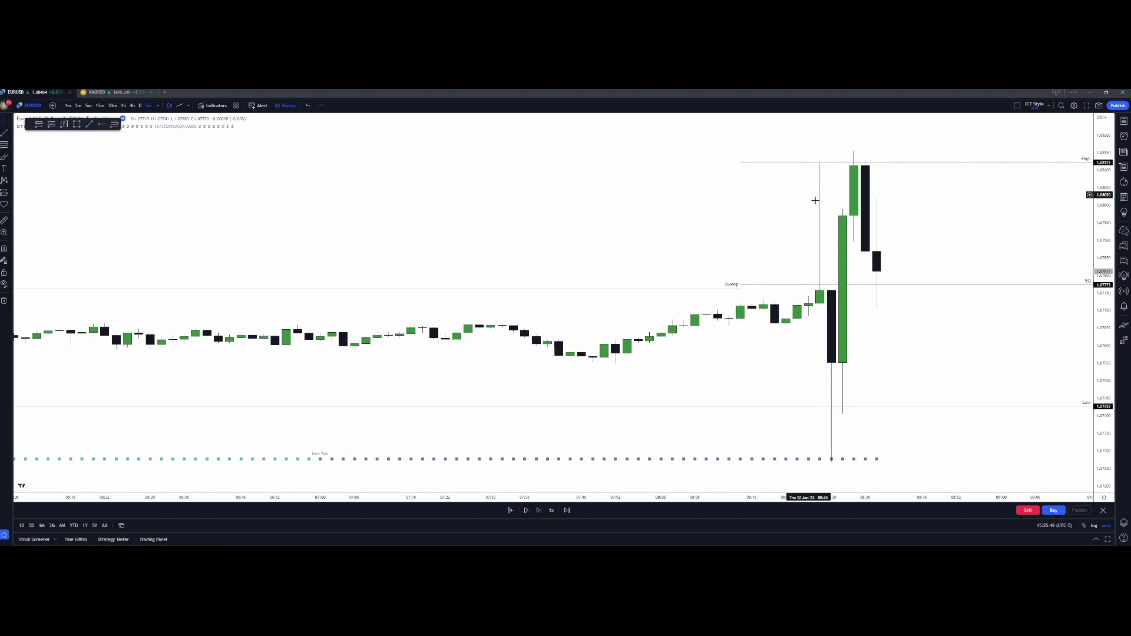
pyautogui.scroll(-1, 883, 216)
pyautogui.scroll(-1, 855, 229)
pyautogui.moveTo(958, 227); pyautogui.dragTo(826, 230)
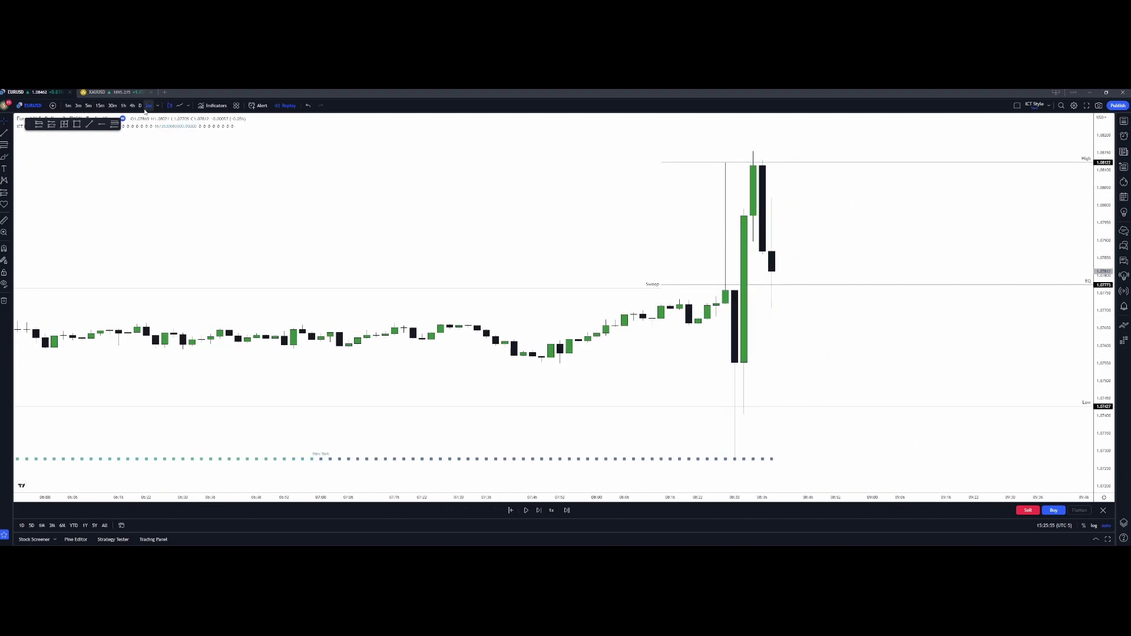
pyautogui.click(158, 106)
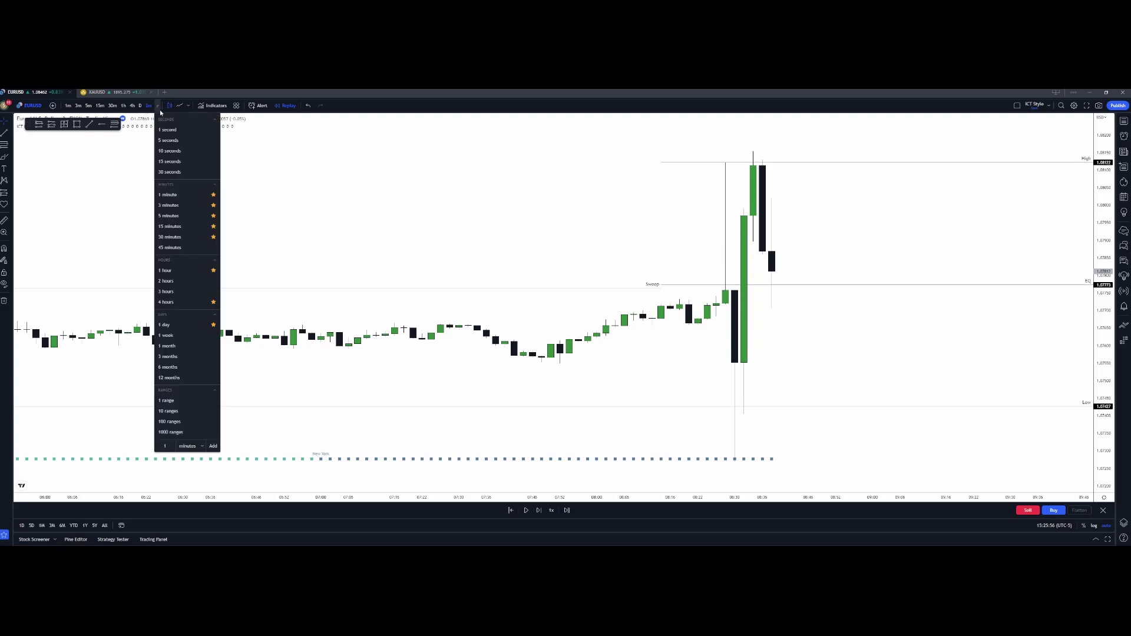
pyautogui.click(195, 194)
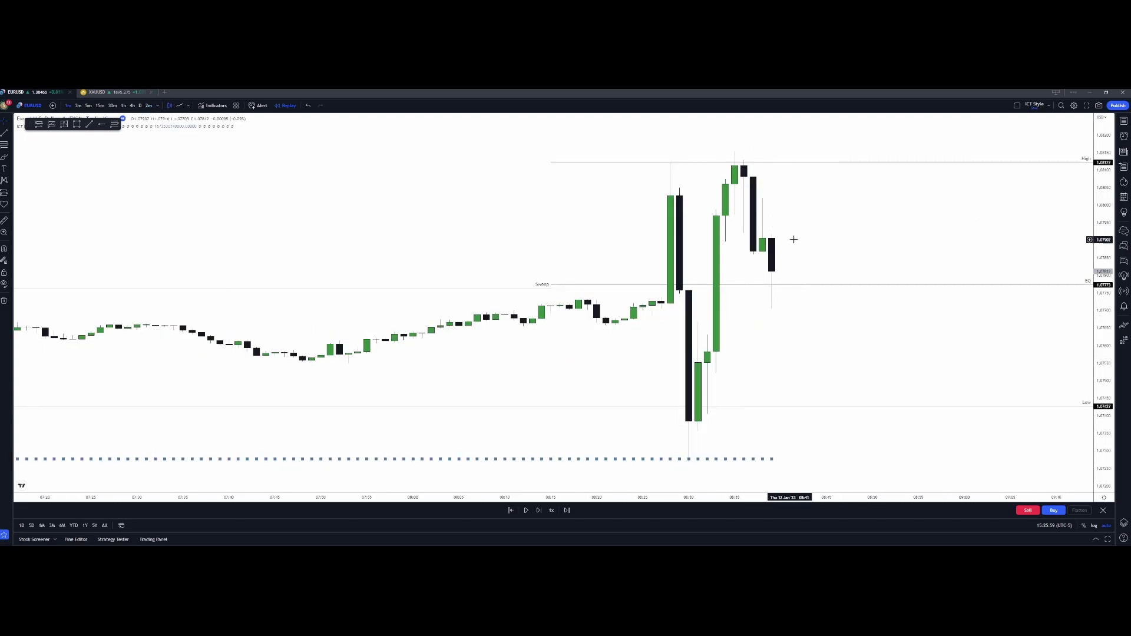
pyautogui.hotkey('shift', 'Right')
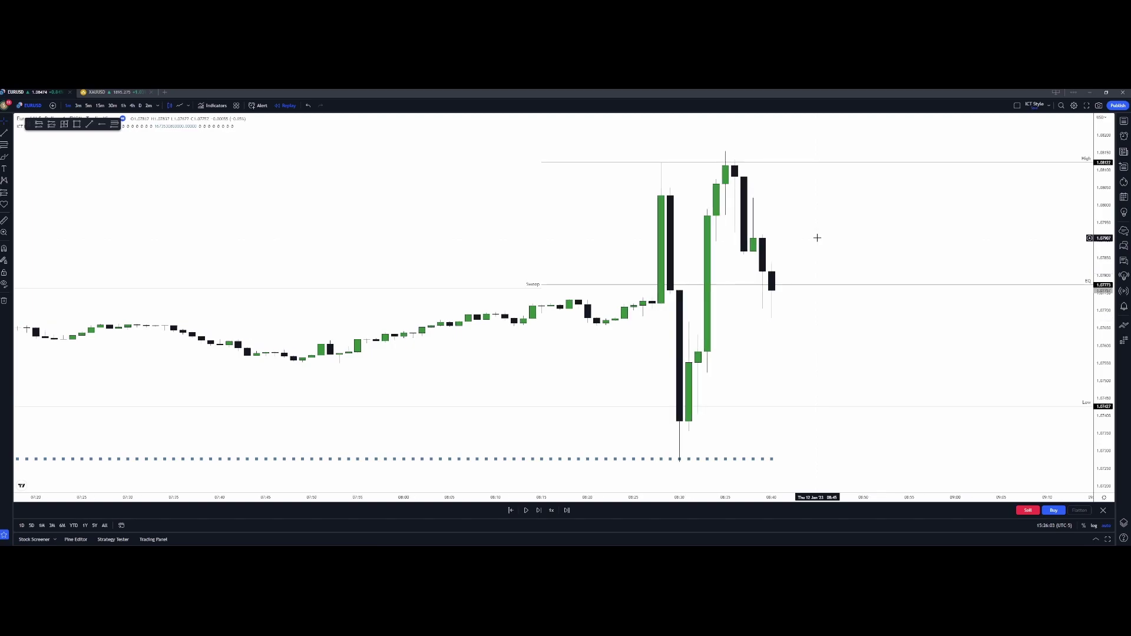
# Step: Draw a rectangle over the price gap just above EQ in the latest down move and extend it beyond the newest candle
pyautogui.click(11, 160)
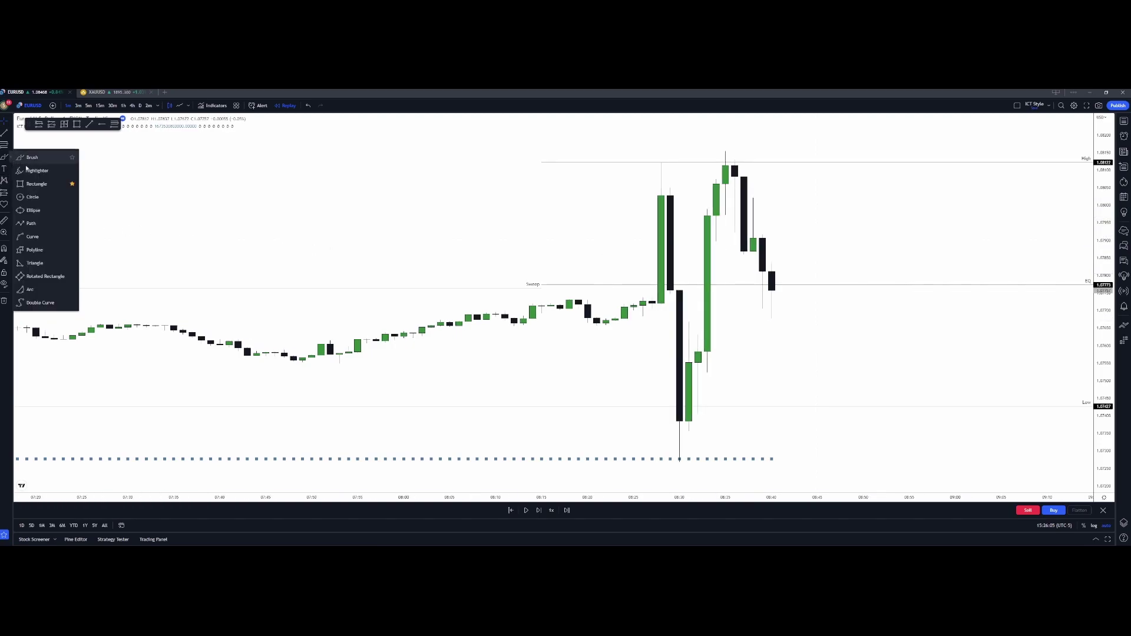
pyautogui.click(35, 184)
pyautogui.click(753, 251)
pyautogui.click(772, 262)
pyautogui.moveTo(779, 257); pyautogui.dragTo(836, 258)
pyautogui.click(778, 287)
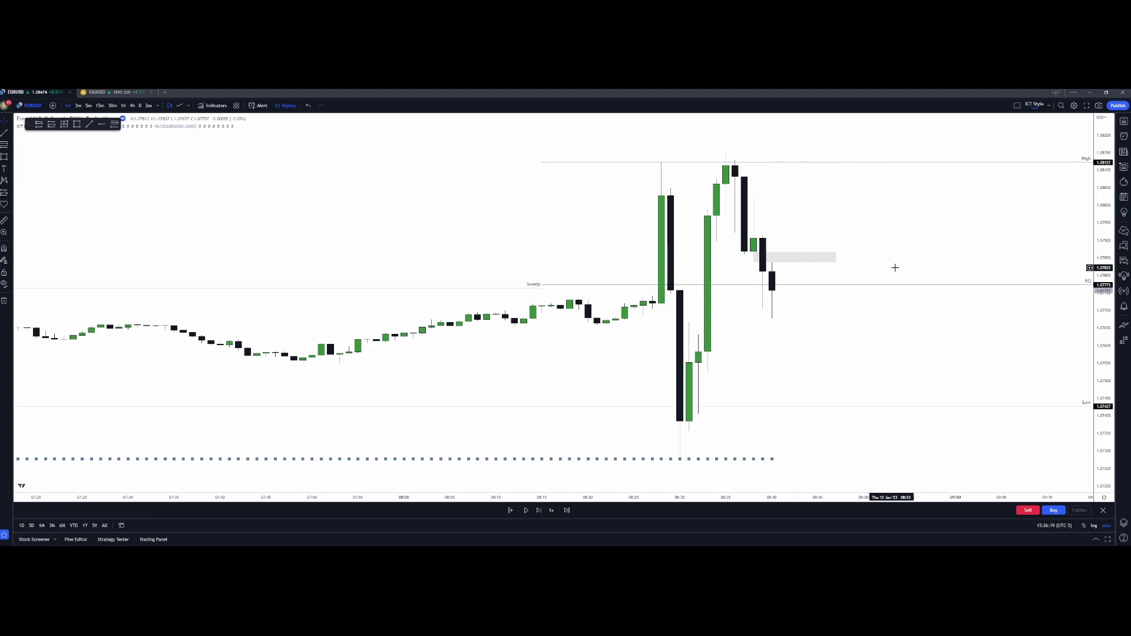
# Step: Advance the replay candle by candle to see how price reacts to the gap rectangle
pyautogui.hotkey('shift', 'Right')
pyautogui.hotkey('shift', 'Right')
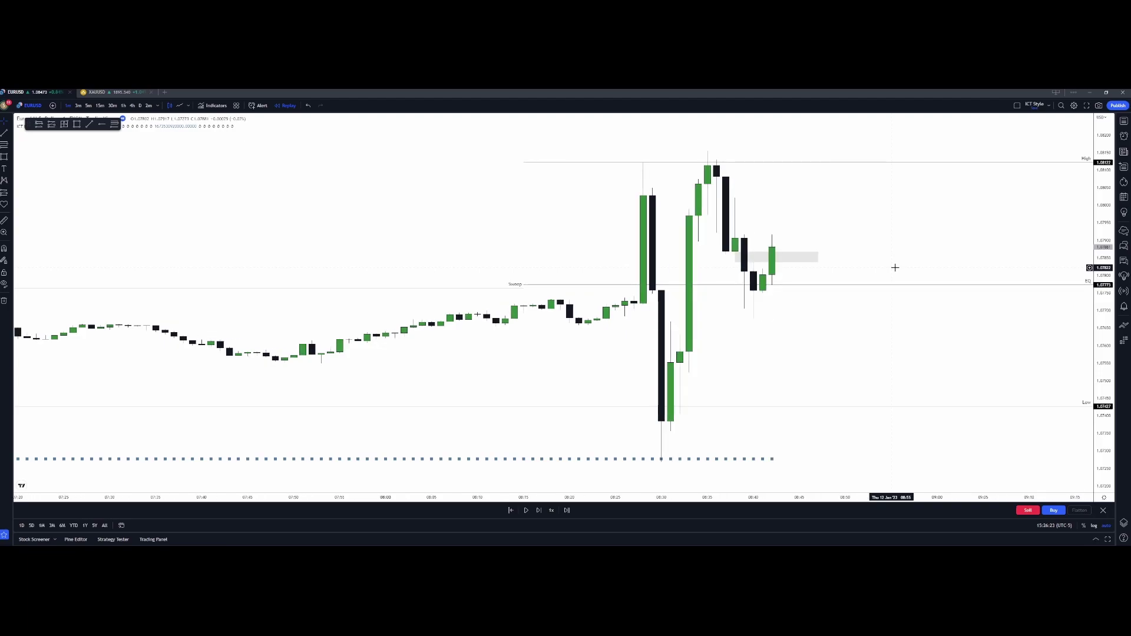
pyautogui.hotkey('shift', 'Right')
pyautogui.hotkey('shift', 'Right')
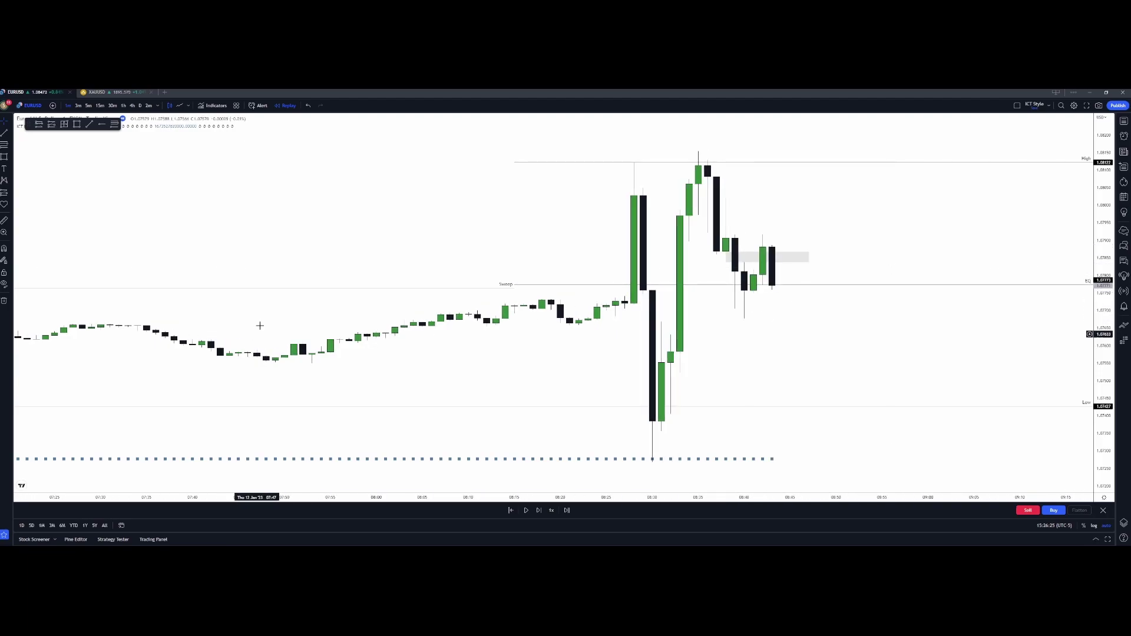
# Step: Try a short position from the rectangle's lower edge with its stop at the retest high and target just below EQ, and delete it
pyautogui.click(9, 193)
pyautogui.click(41, 195)
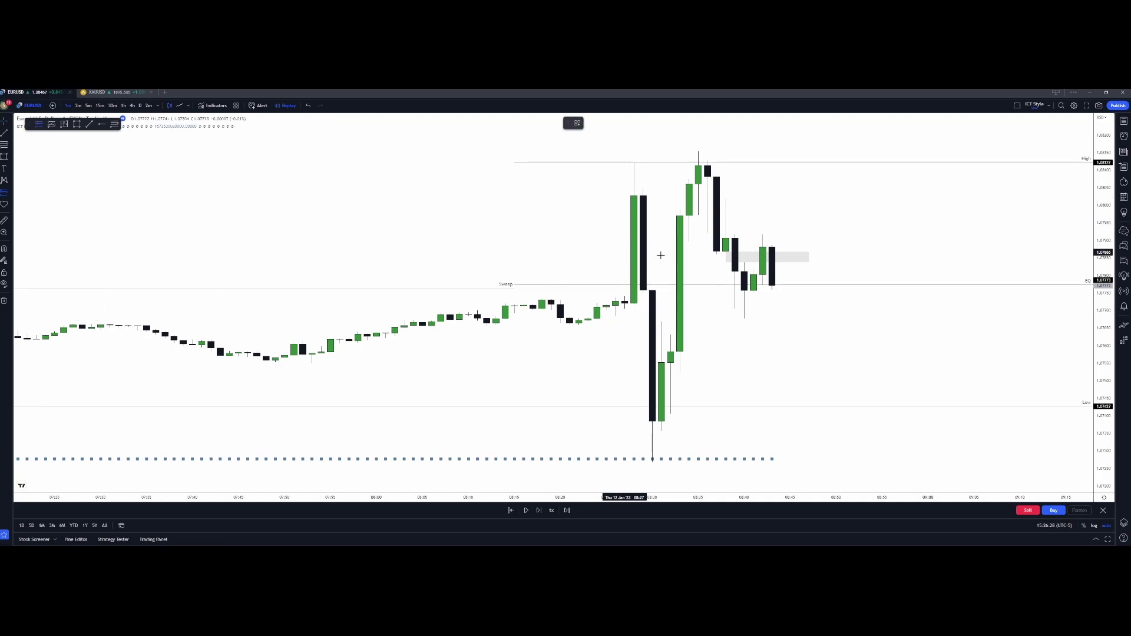
pyautogui.click(744, 261)
pyautogui.moveTo(745, 195); pyautogui.dragTo(744, 234)
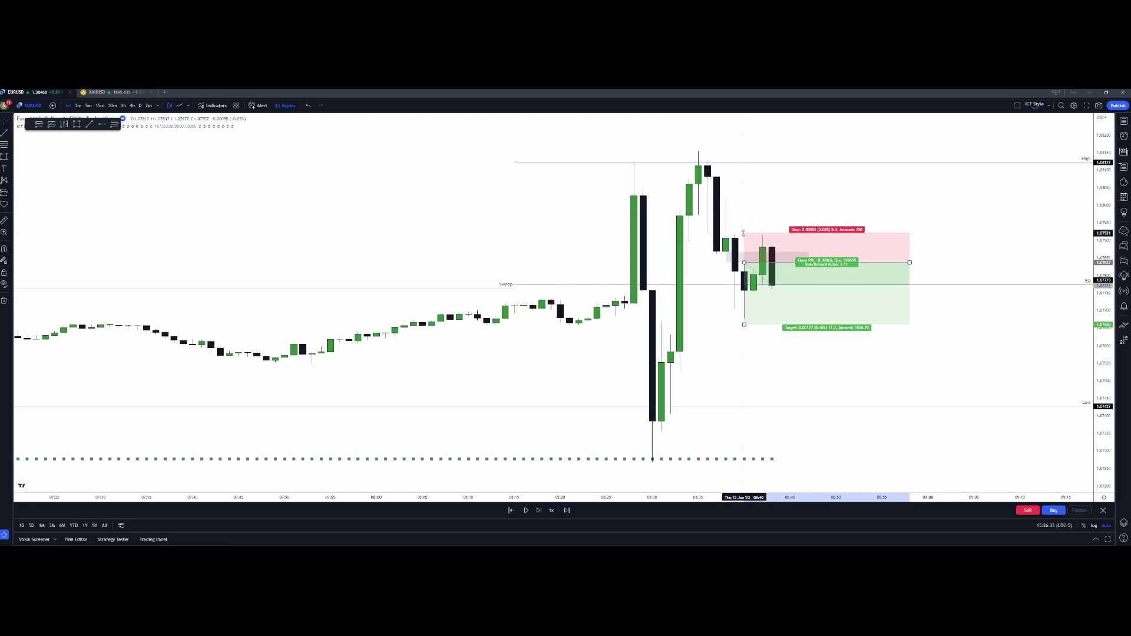
pyautogui.moveTo(744, 325); pyautogui.dragTo(750, 288)
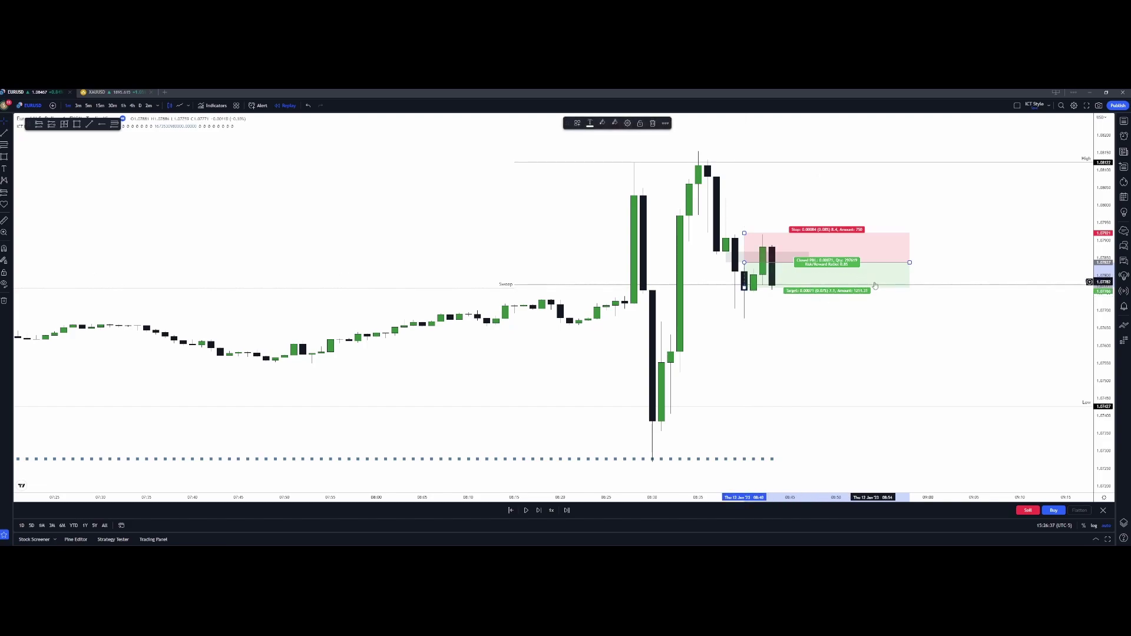
pyautogui.press('Delete')
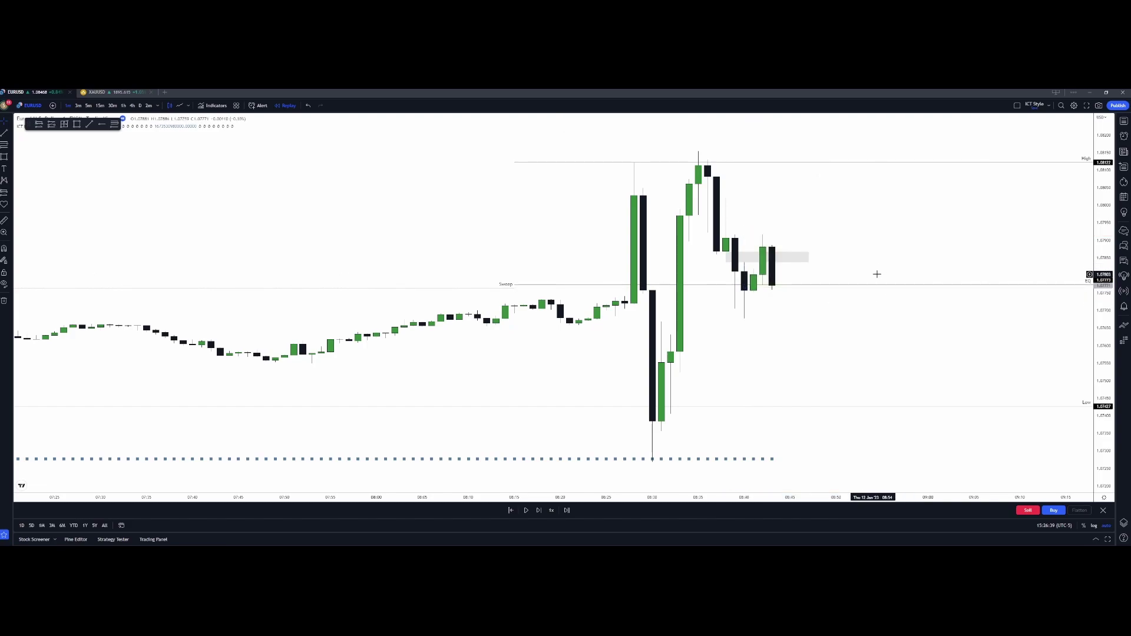
# Step: Advance the replay candle by candle through the gap rectangle until price trades back at the High level
pyautogui.hotkey('shift', 'Right')
pyautogui.hotkey('shift', 'Right')
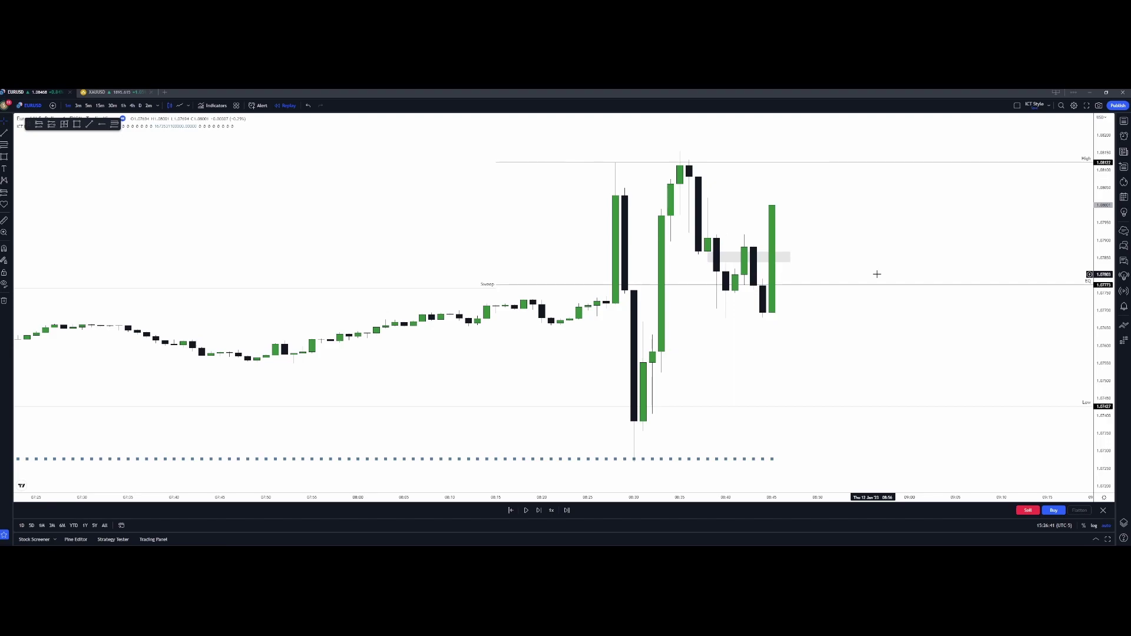
pyautogui.hotkey('shift', 'Right')
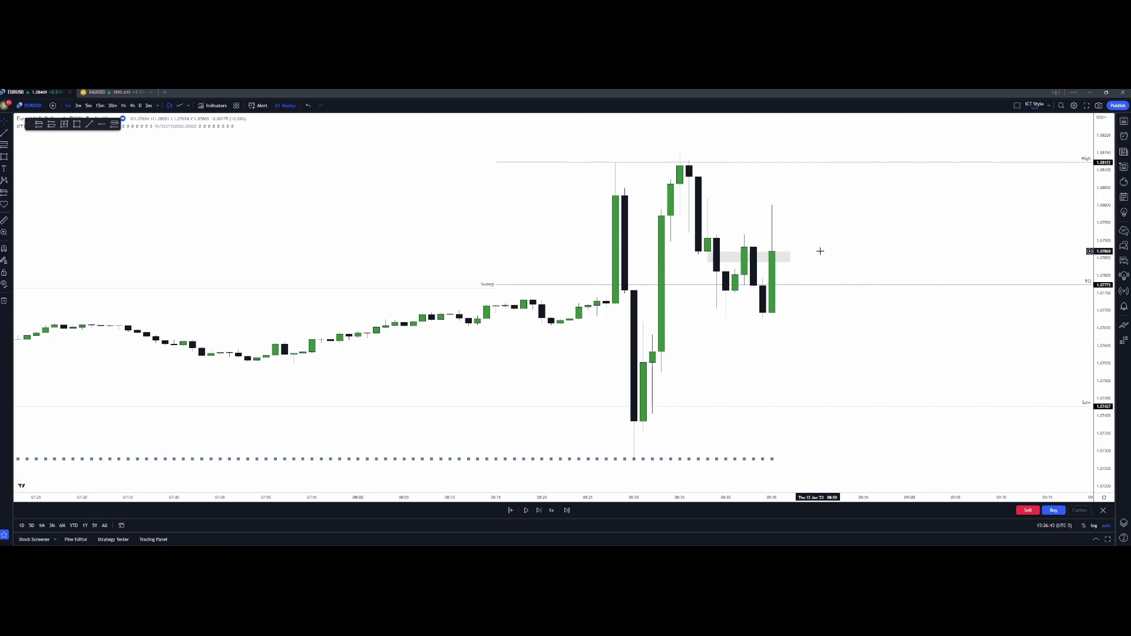
pyautogui.scroll(1, 836, 279)
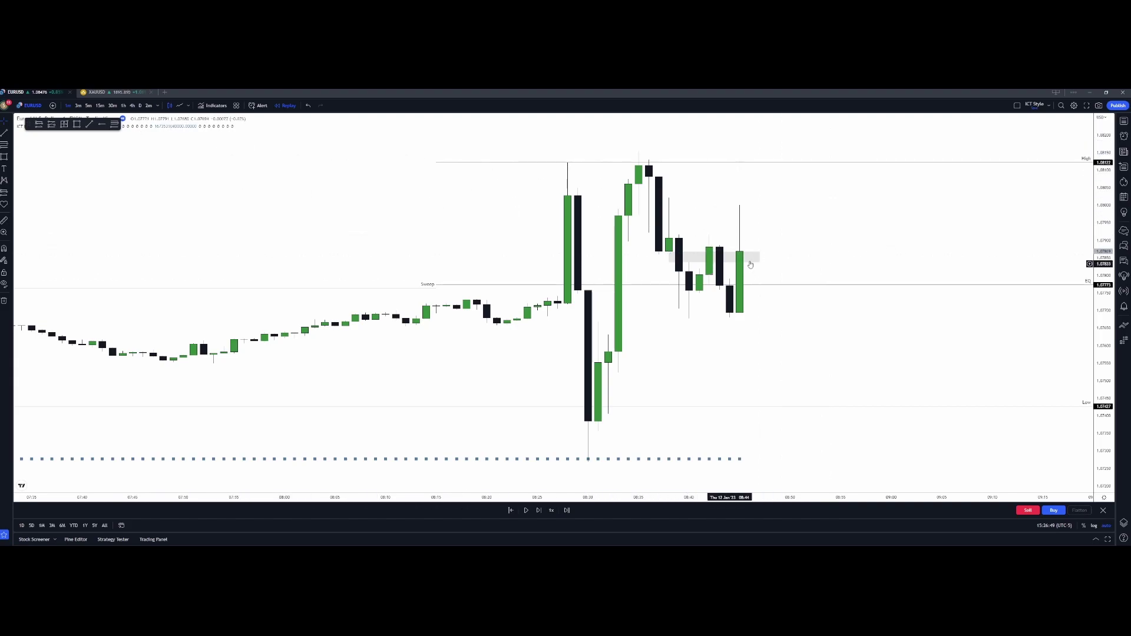
pyautogui.hotkey('shift', 'Right')
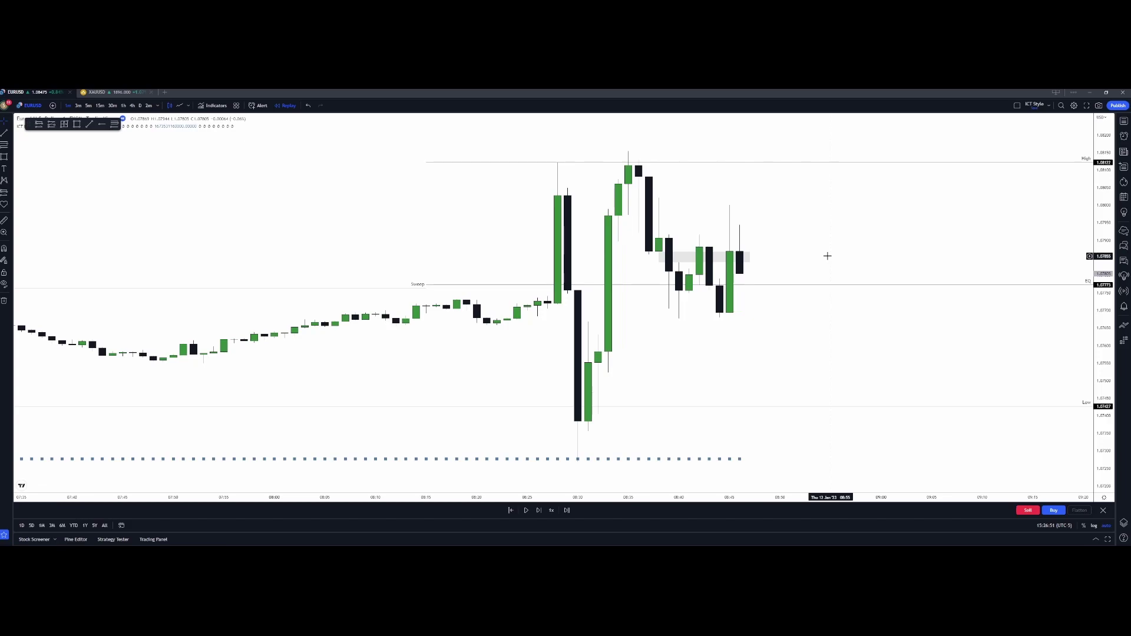
pyautogui.hotkey('shift', 'Right')
pyautogui.hotkey('shift', 'Right')
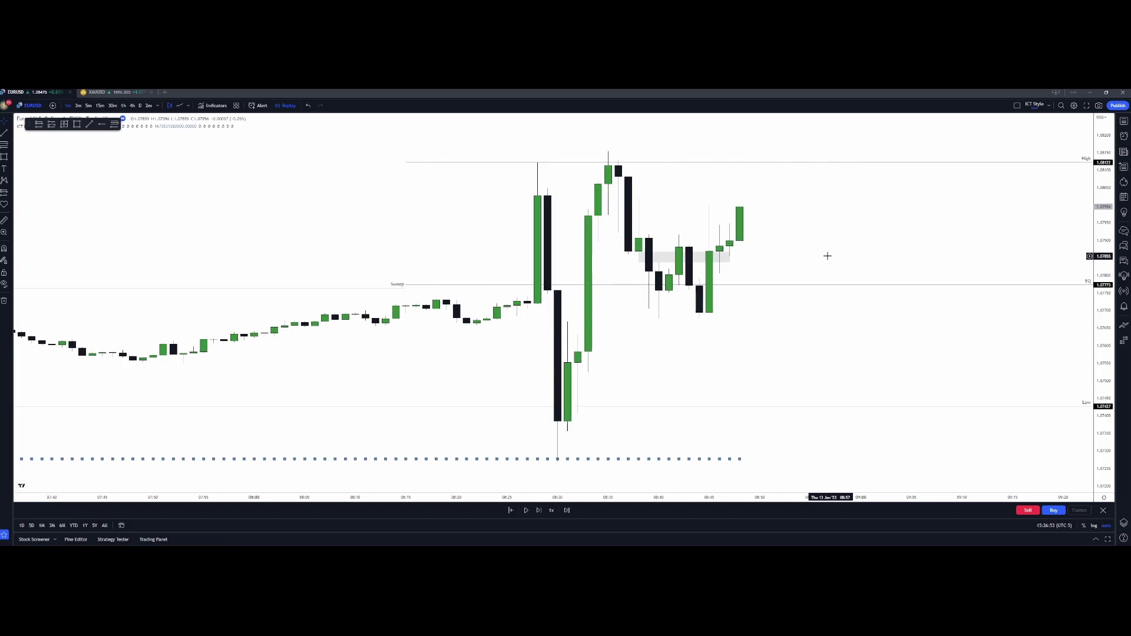
pyautogui.hotkey('shift', 'Right')
pyautogui.hotkey('shift', 'Right')
pyautogui.hotkey('shift', 'Right')
pyautogui.hotkey('shift', 'Right')
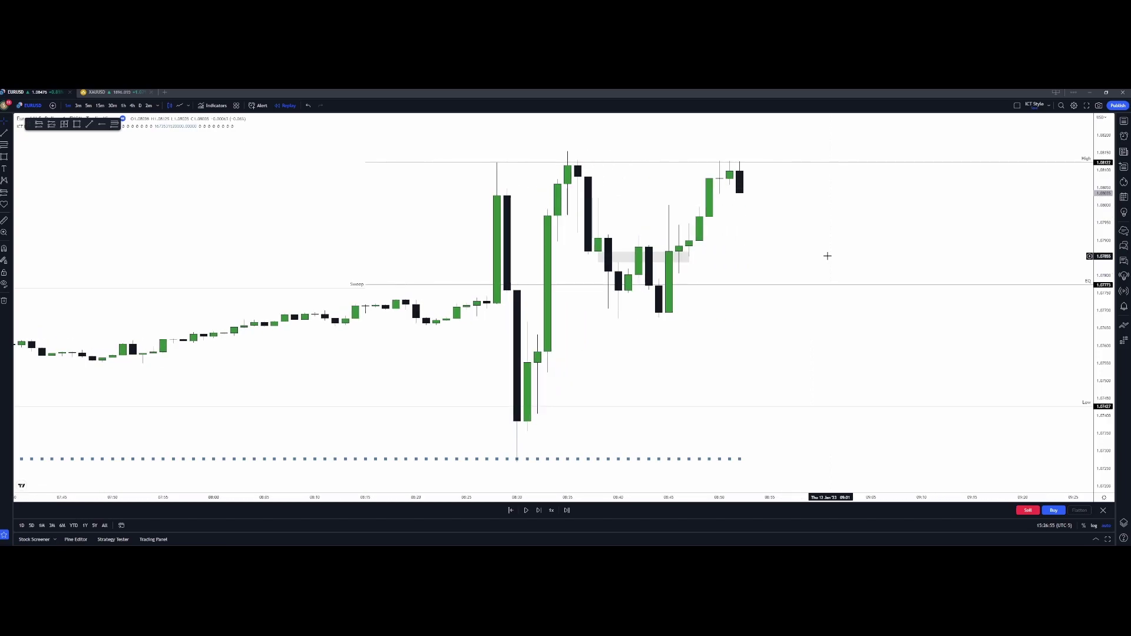
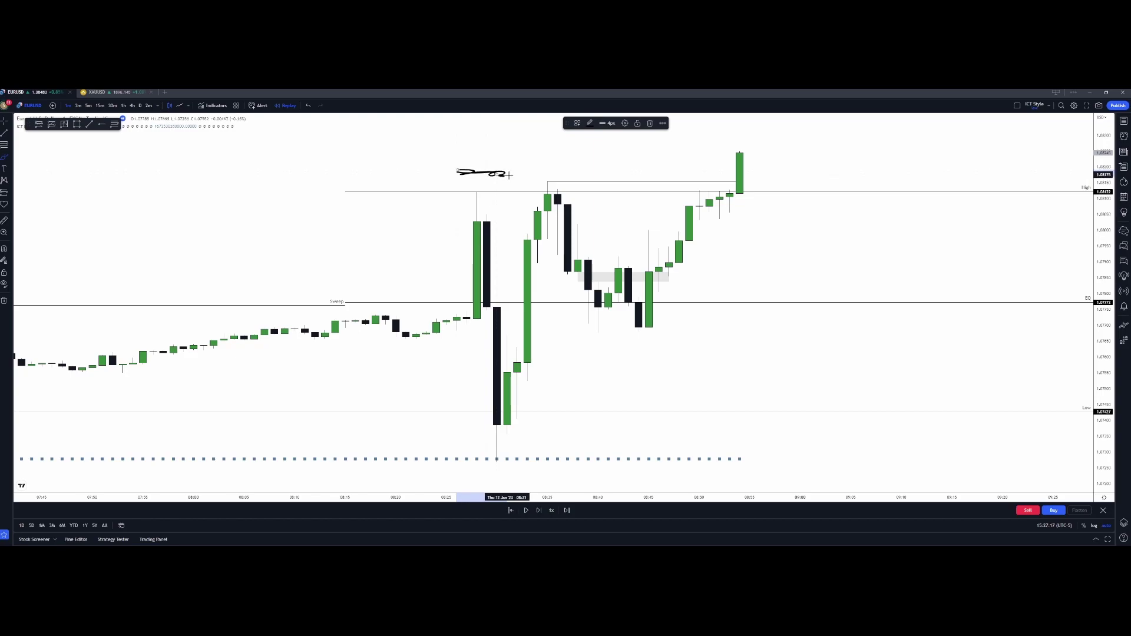
# Step: Sketch one more brush stroke beside the second peak, and undo all brush marks around the two highs
pyautogui.moveTo(537, 175)
pyautogui.mouseDown()
pyautogui.moveTo(598, 171)
pyautogui.moveTo(538, 181)
pyautogui.moveTo(628, 316)
pyautogui.mouseUp()
pyautogui.hotkey('ctrl', 'z')
pyautogui.hotkey('ctrl', 'z')
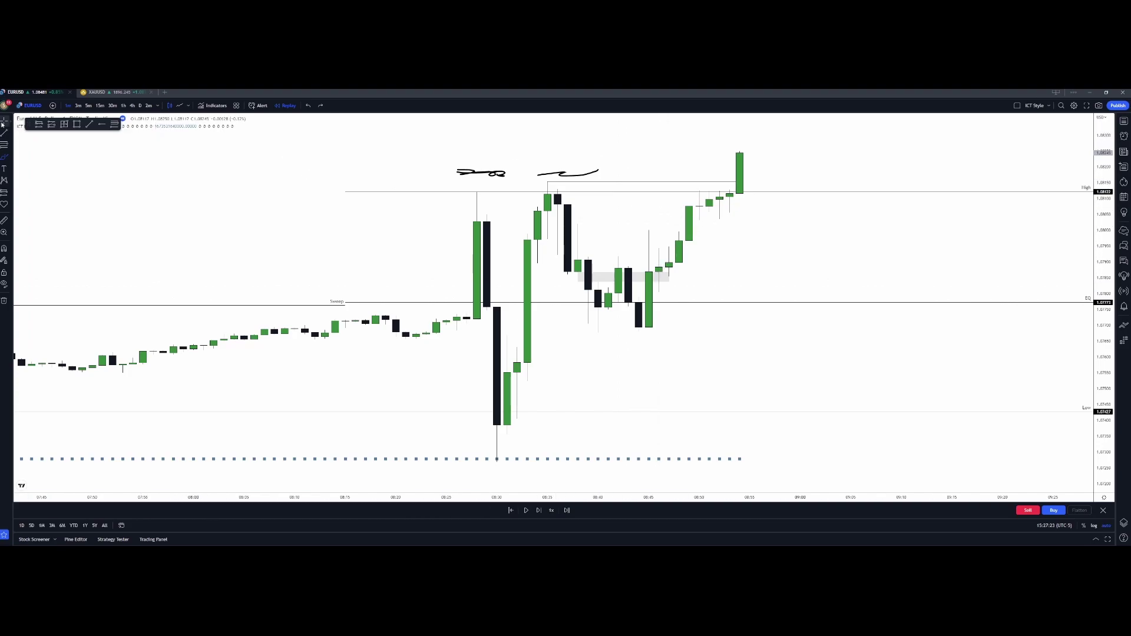
pyautogui.hotkey('ctrl', 'z')
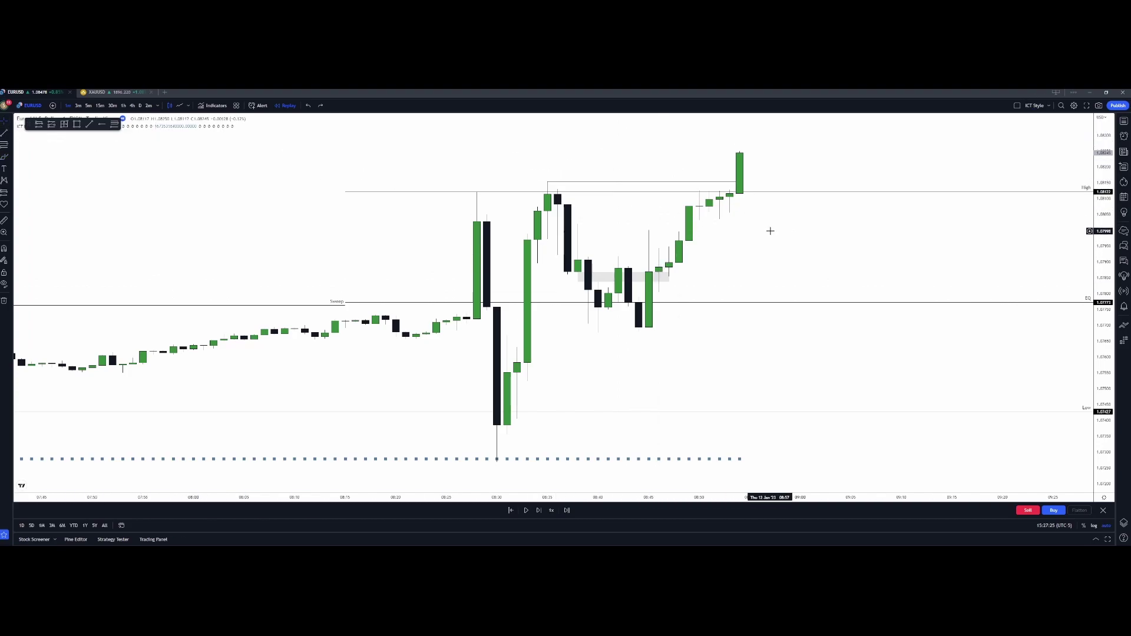
# Step: Advance the replay several candles beyond the break above the High level
pyautogui.hotkey('shift', 'Right')
pyautogui.hotkey('shift', 'Right')
pyautogui.hotkey('shift', 'Right')
pyautogui.hotkey('shift', 'Right')
pyautogui.hotkey('shift', 'Right')
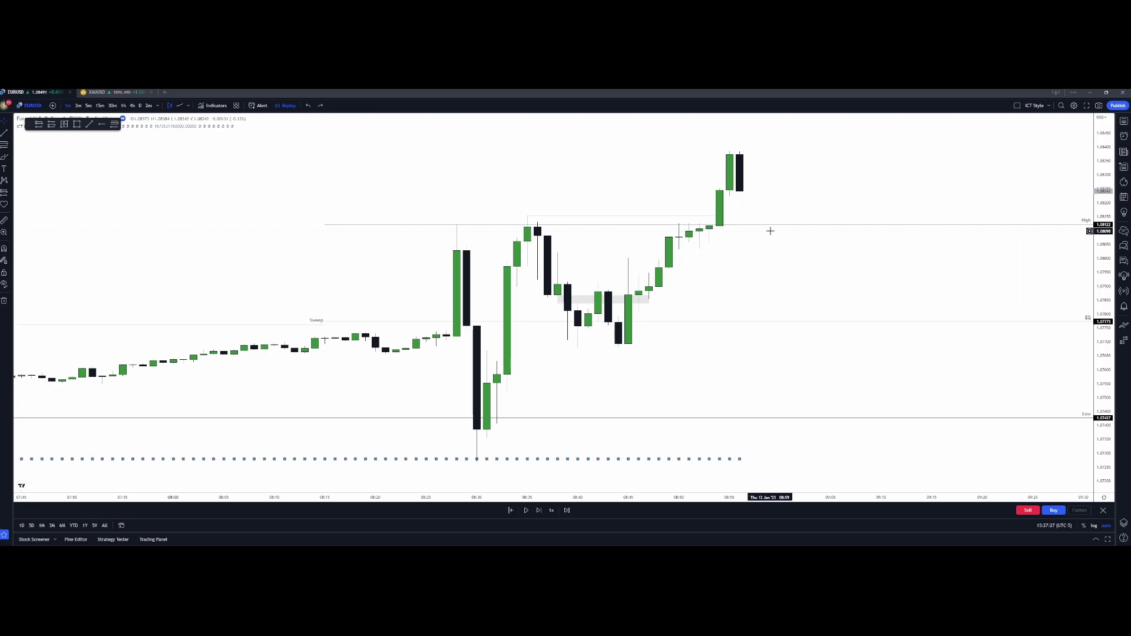
pyautogui.hotkey('shift', 'Right')
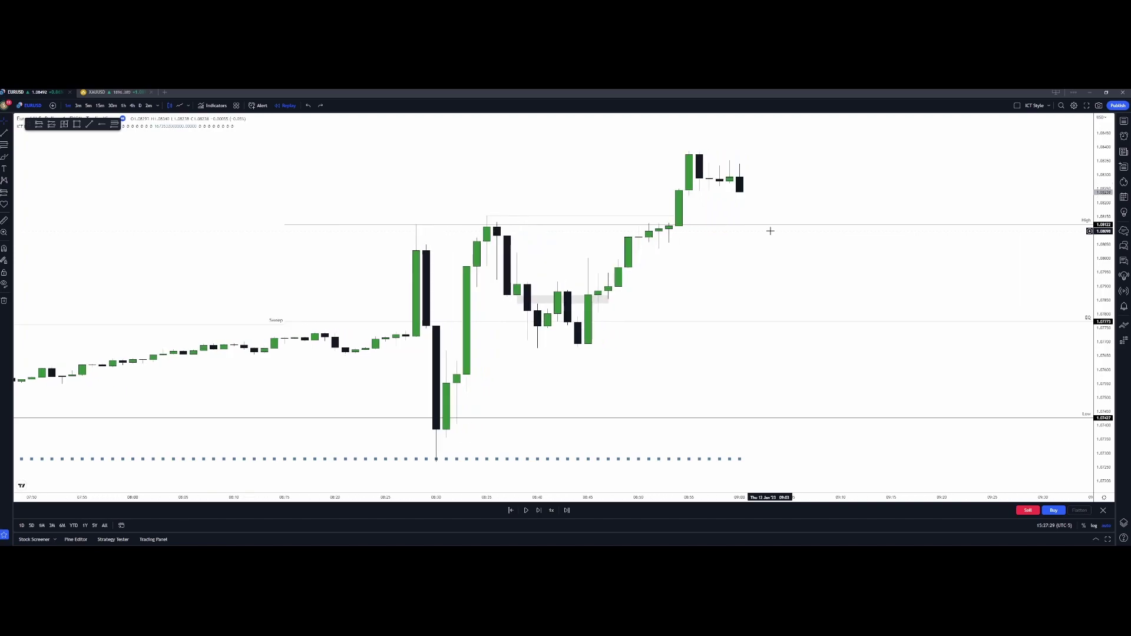
# Step: Draw a short horizontal line at the swing low just beneath the High level, under the breakout candles
pyautogui.scroll(2, 736, 219)
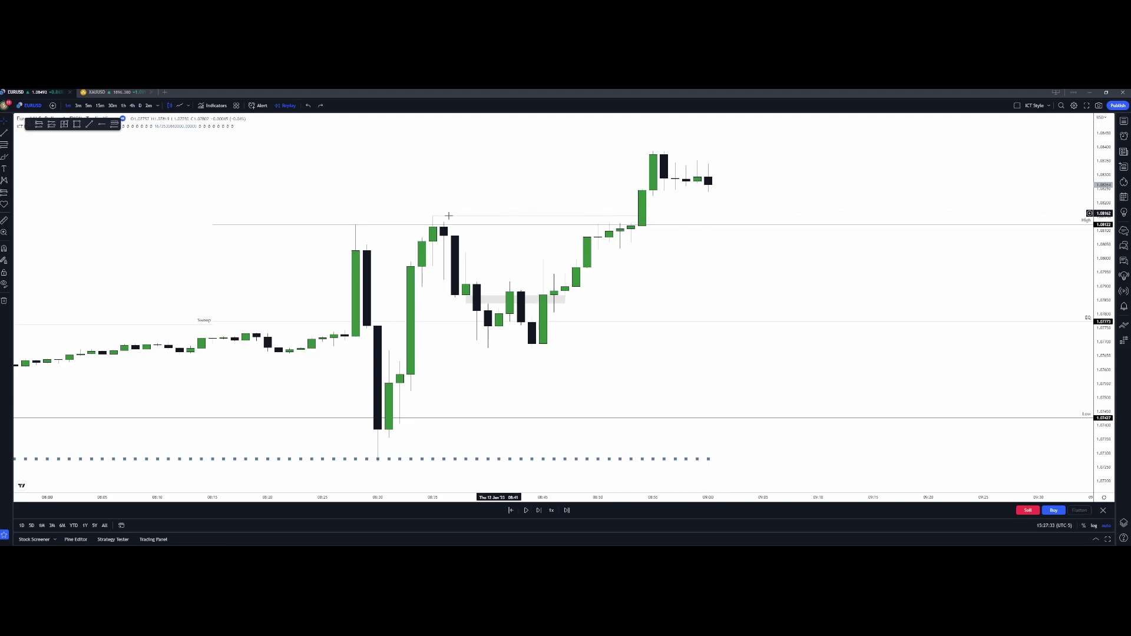
pyautogui.moveTo(630, 243); pyautogui.dragTo(719, 243)
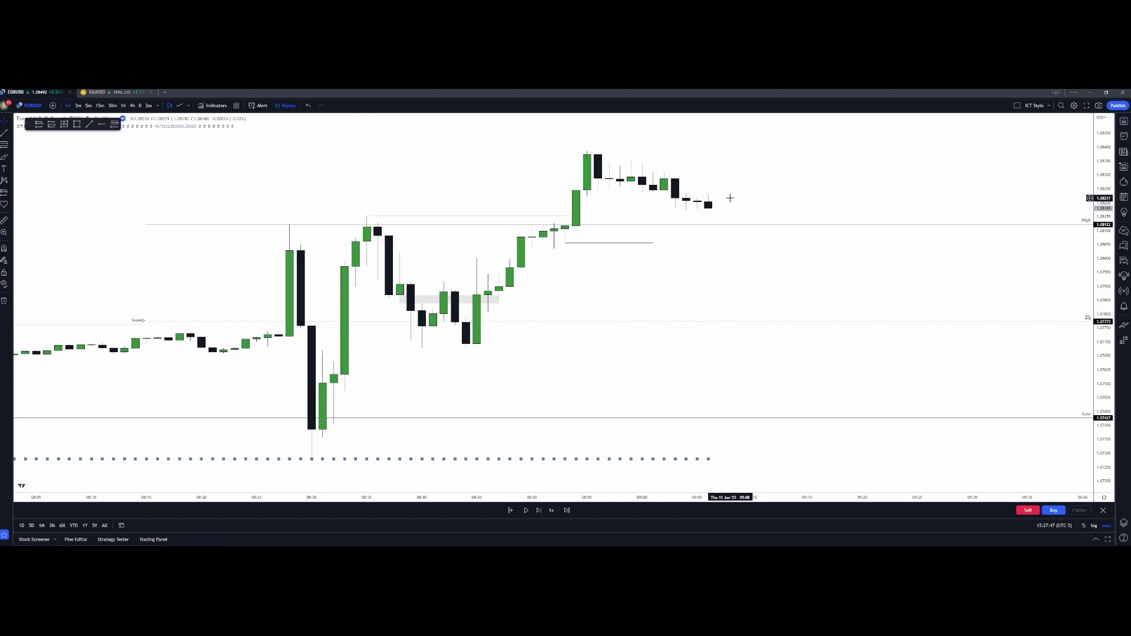
pyautogui.scroll(1, 728, 196)
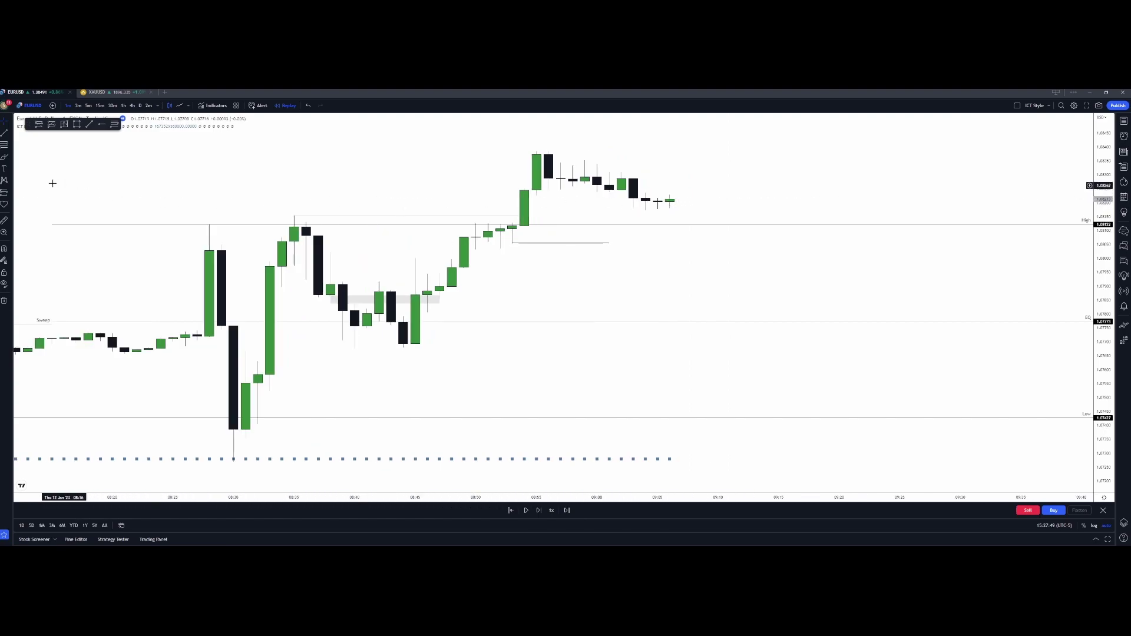
# Step: Draw a thin gap rectangle beside the drop candle under the peak, extending it to about 09:18
pyautogui.click(8, 164)
pyautogui.click(30, 177)
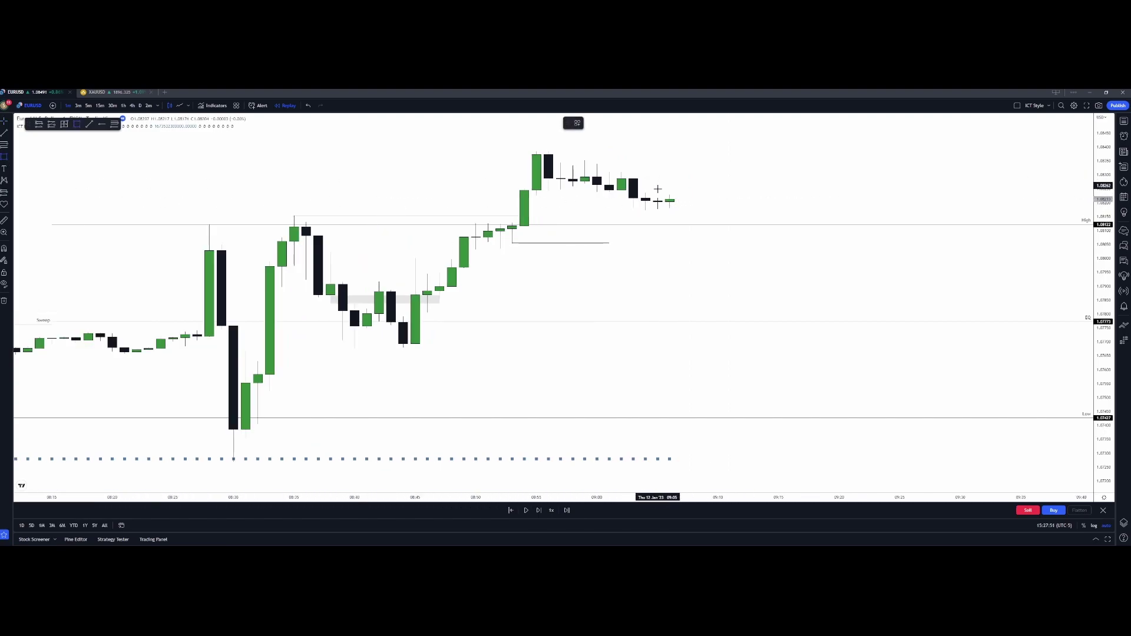
pyautogui.moveTo(646, 192)
pyautogui.mouseDown()
pyautogui.moveTo(622, 192)
pyautogui.moveTo(817, 192)
pyautogui.mouseUp()
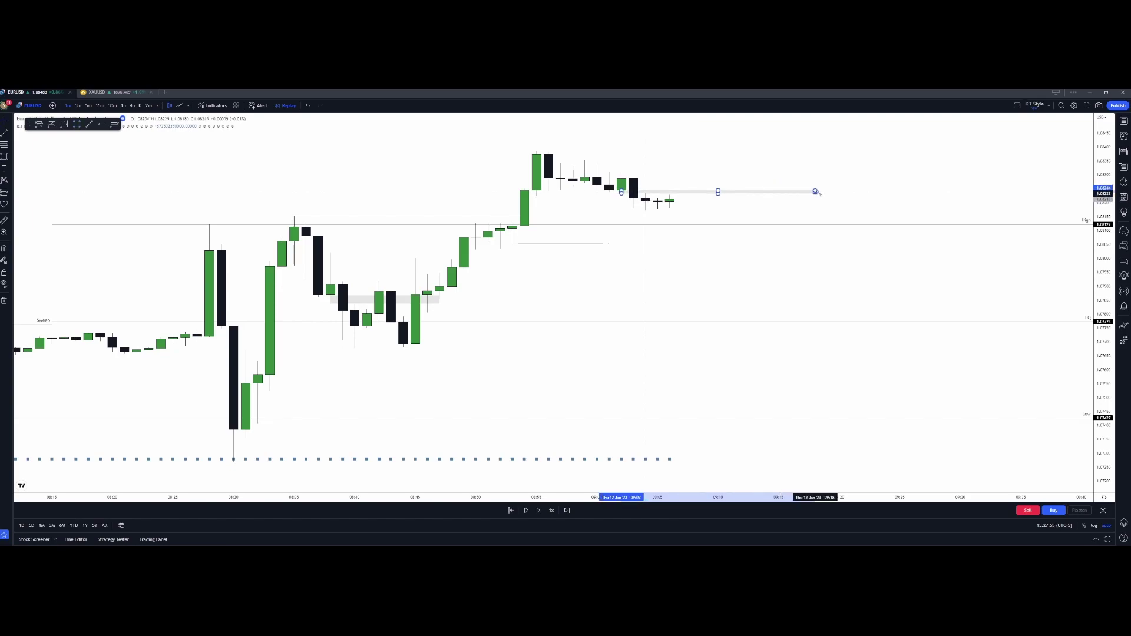
pyautogui.click(841, 206)
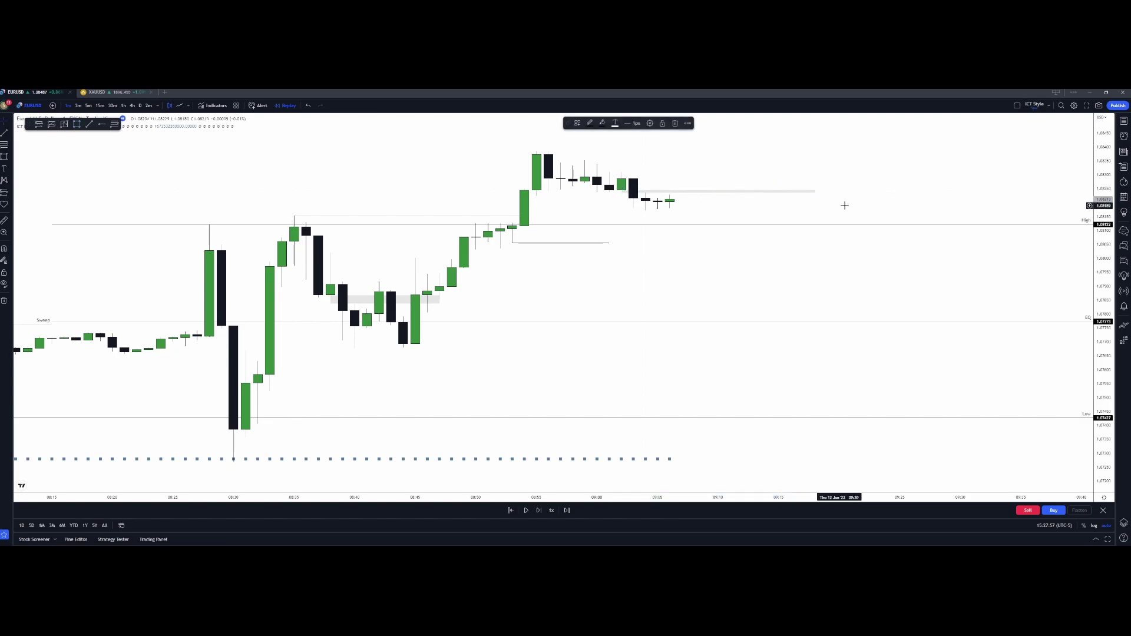
# Step: Align the new gap rectangle's left edge with the large black drop candle
pyautogui.moveTo(1101, 354); pyautogui.dragTo(1101, 176)
pyautogui.moveTo(719, 215); pyautogui.dragTo(709, 489)
pyautogui.moveTo(1102, 418); pyautogui.dragTo(1101, 194)
pyautogui.moveTo(743, 381); pyautogui.dragTo(737, 233)
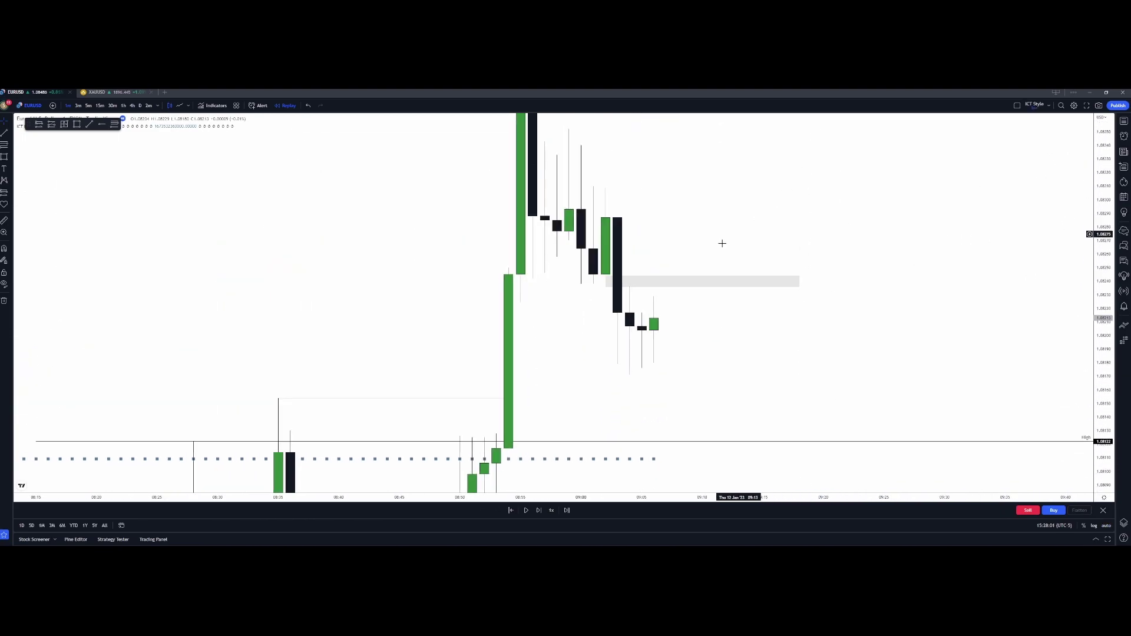
pyautogui.scroll(3, 737, 232)
pyautogui.moveTo(444, 281); pyautogui.dragTo(456, 280)
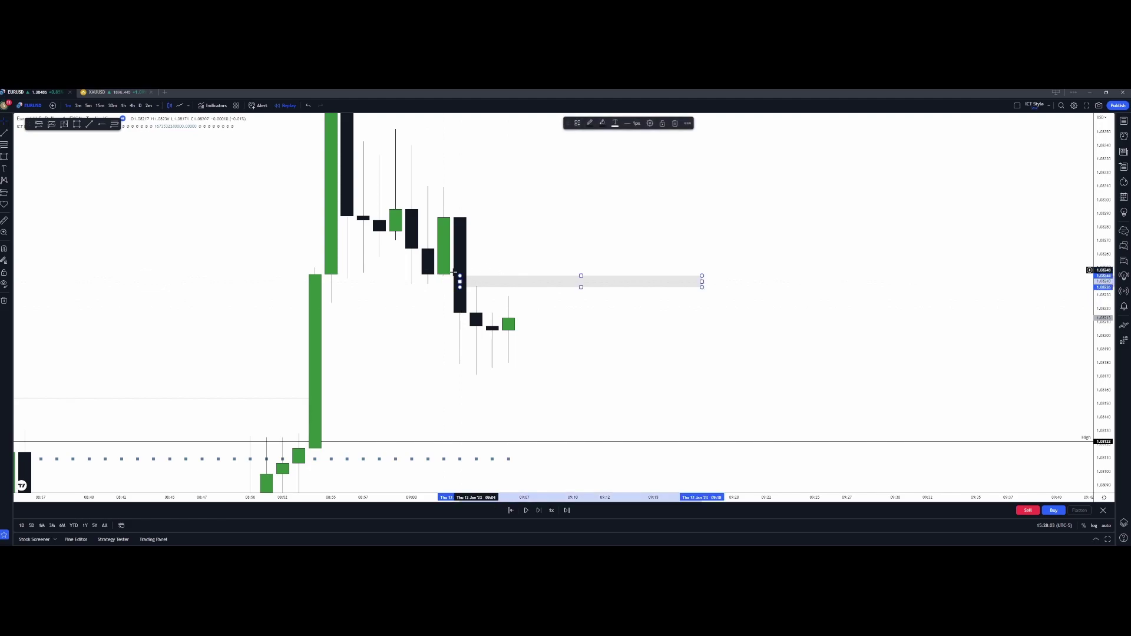
# Step: Advance the replay candle by candle until price falls sharply below the High level
pyautogui.moveTo(718, 340); pyautogui.dragTo(781, 326)
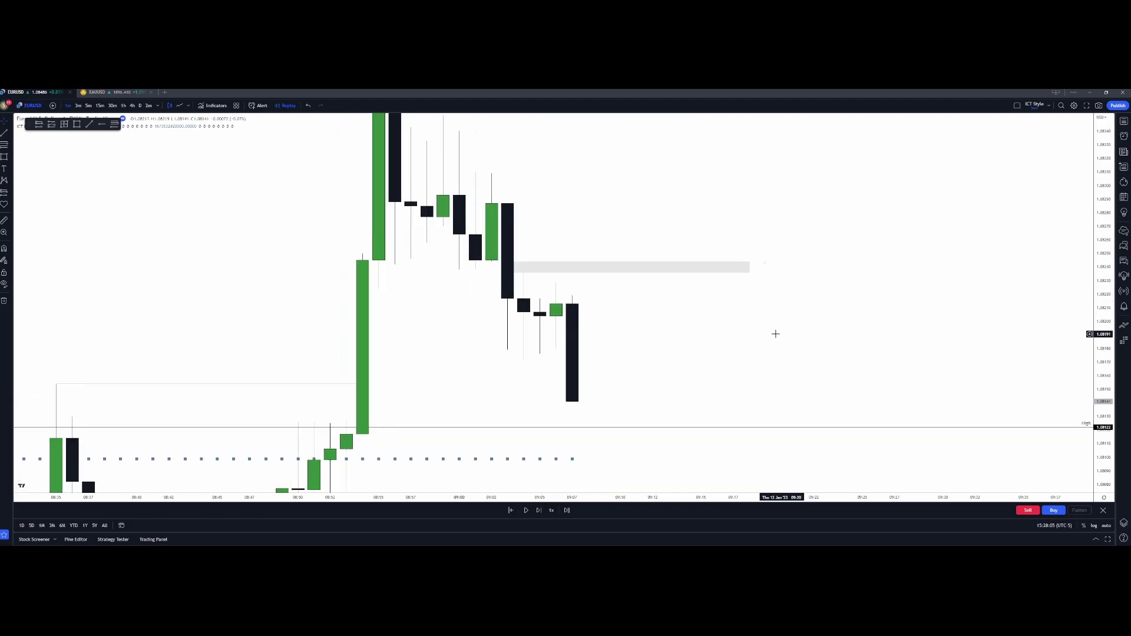
pyautogui.scroll(-3, 777, 334)
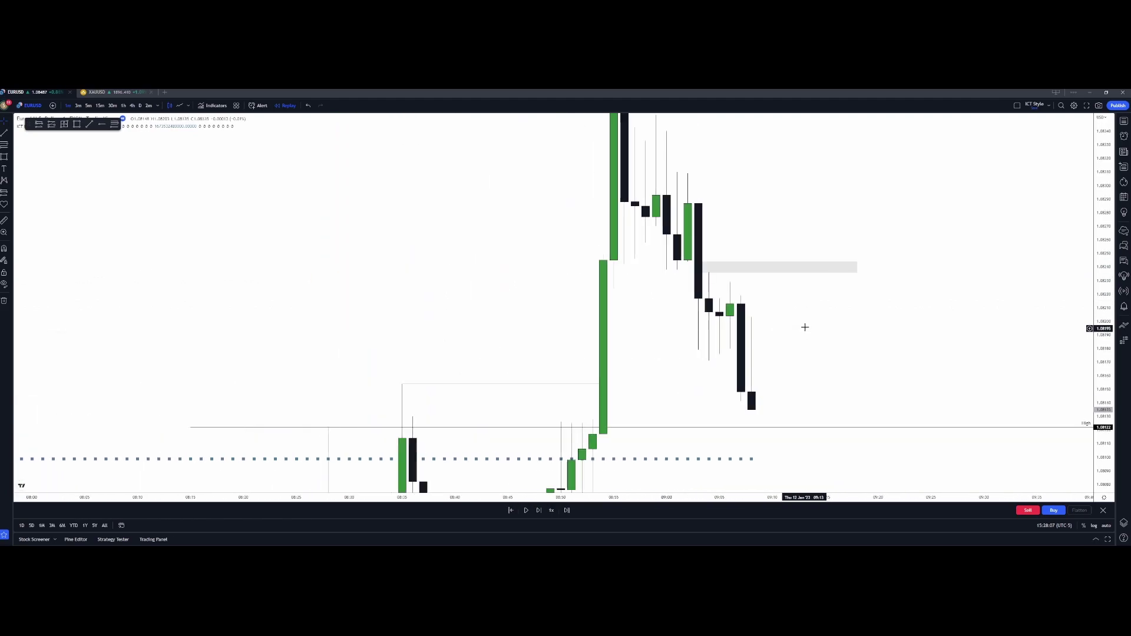
pyautogui.scroll(5, 783, 283)
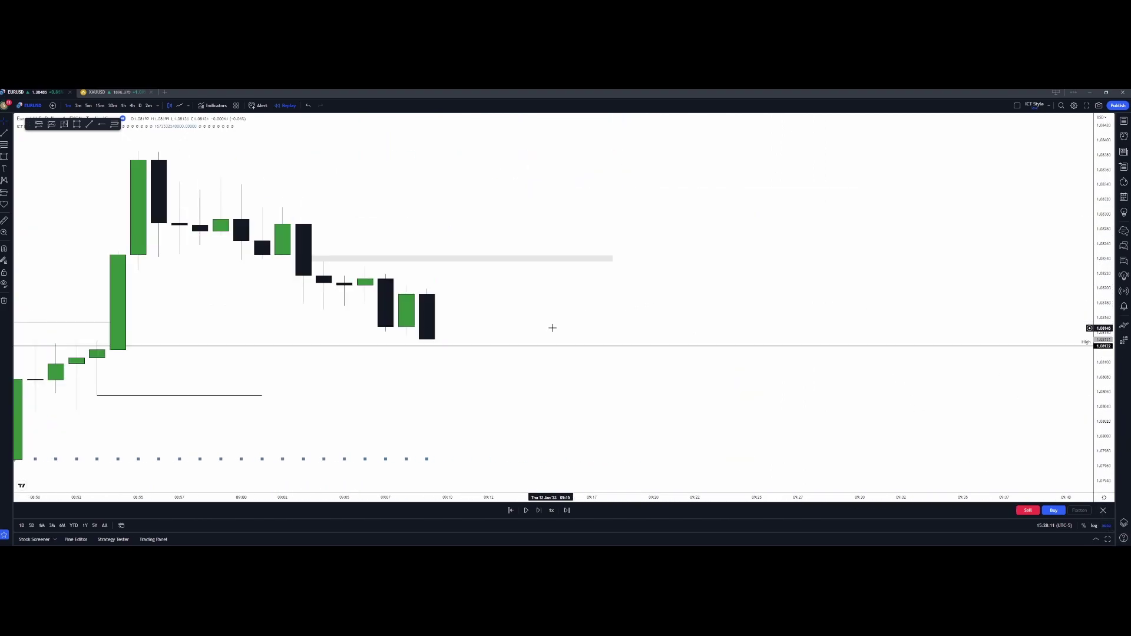
pyautogui.scroll(-5, 537, 329)
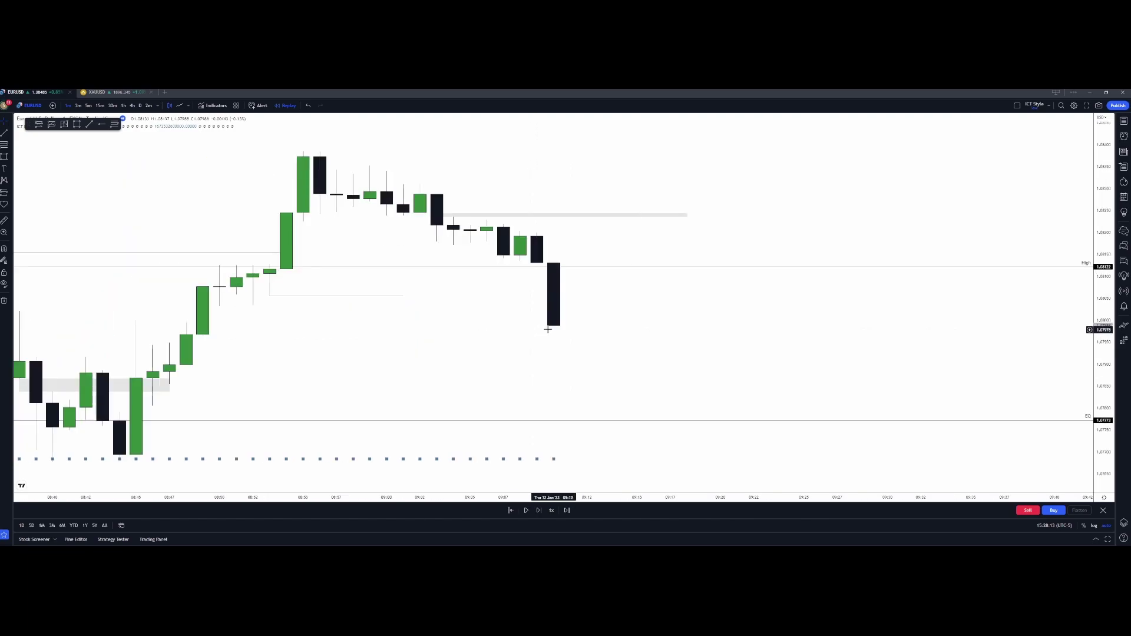
pyautogui.scroll(-1, 523, 311)
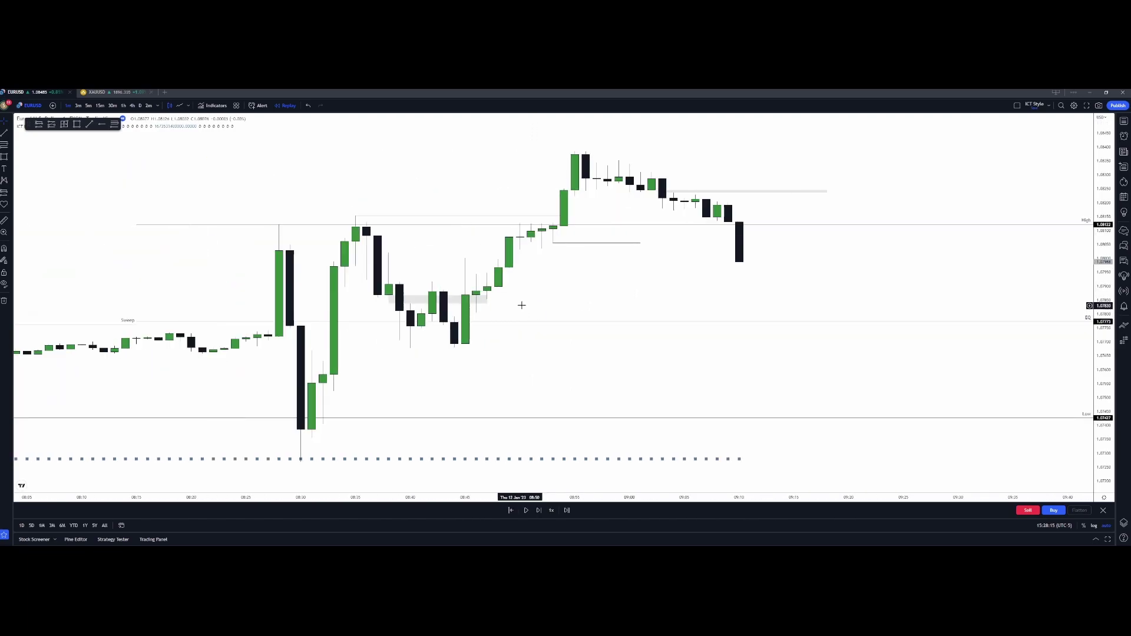
# Step: Adjust the dealing range to span the new peak and the sweep wick's low, and advance the replay one candle
pyautogui.moveTo(909, 228); pyautogui.dragTo(914, 152)
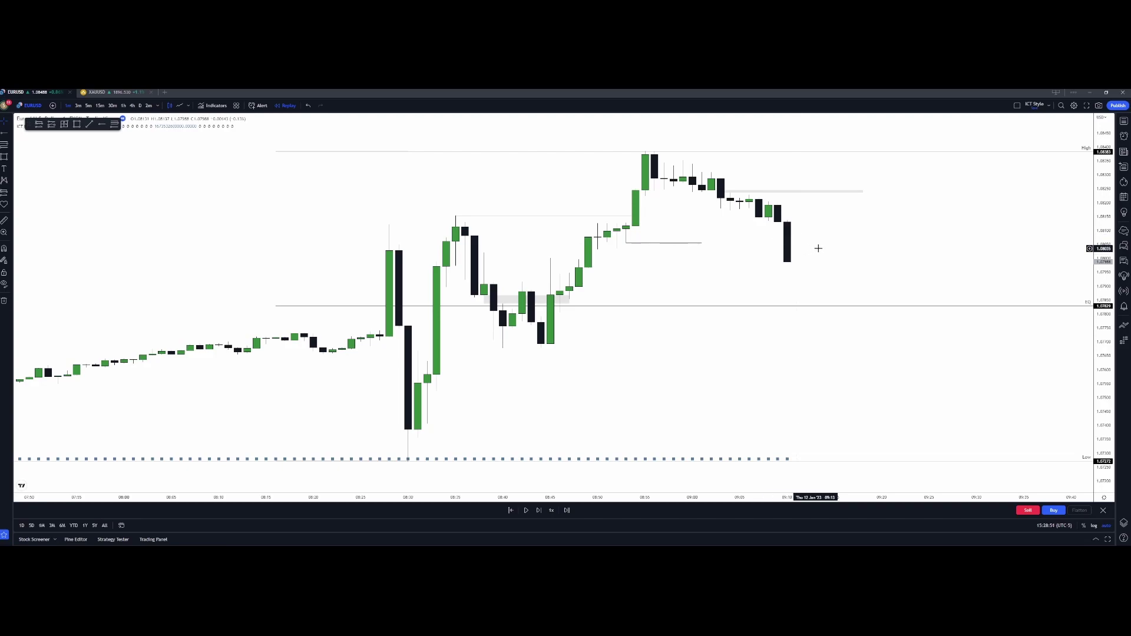
pyautogui.hotkey('shift', 'Right')
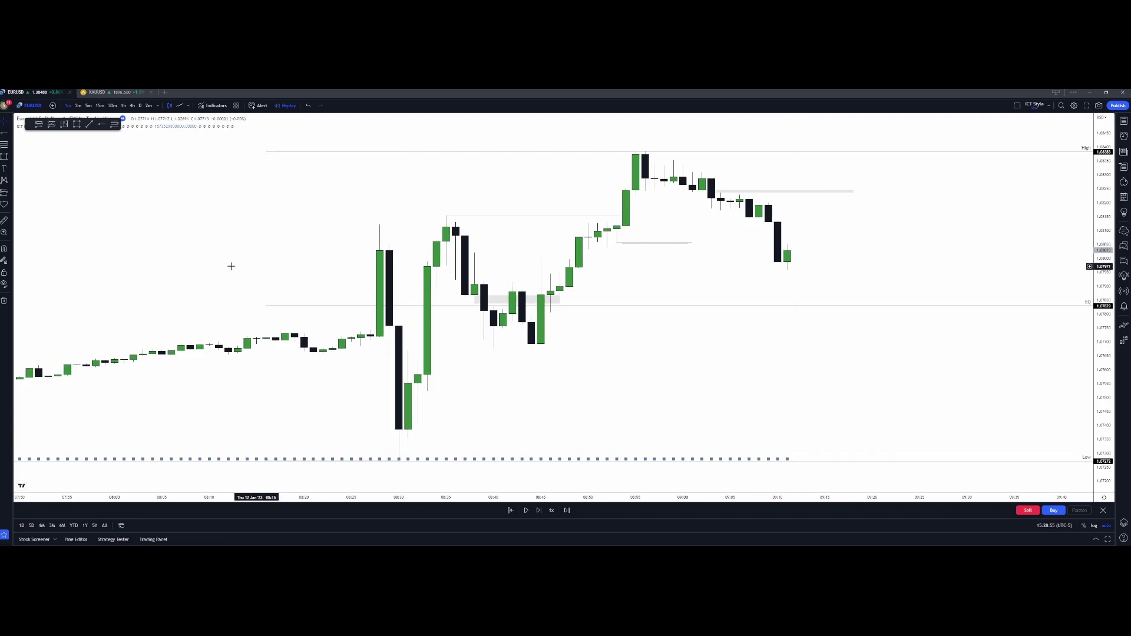
# Step: Place a short position at the newest candle, with its stop above the drop candle and its target just below EQ
pyautogui.click(11, 194)
pyautogui.click(41, 199)
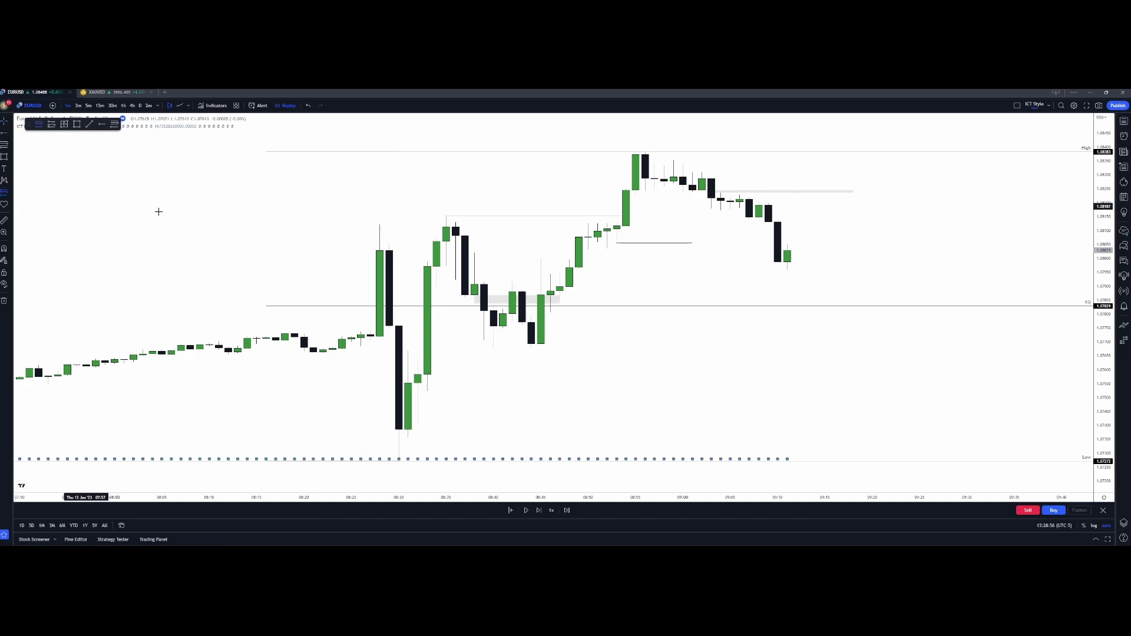
pyautogui.click(786, 245)
pyautogui.moveTo(787, 183); pyautogui.dragTo(787, 201)
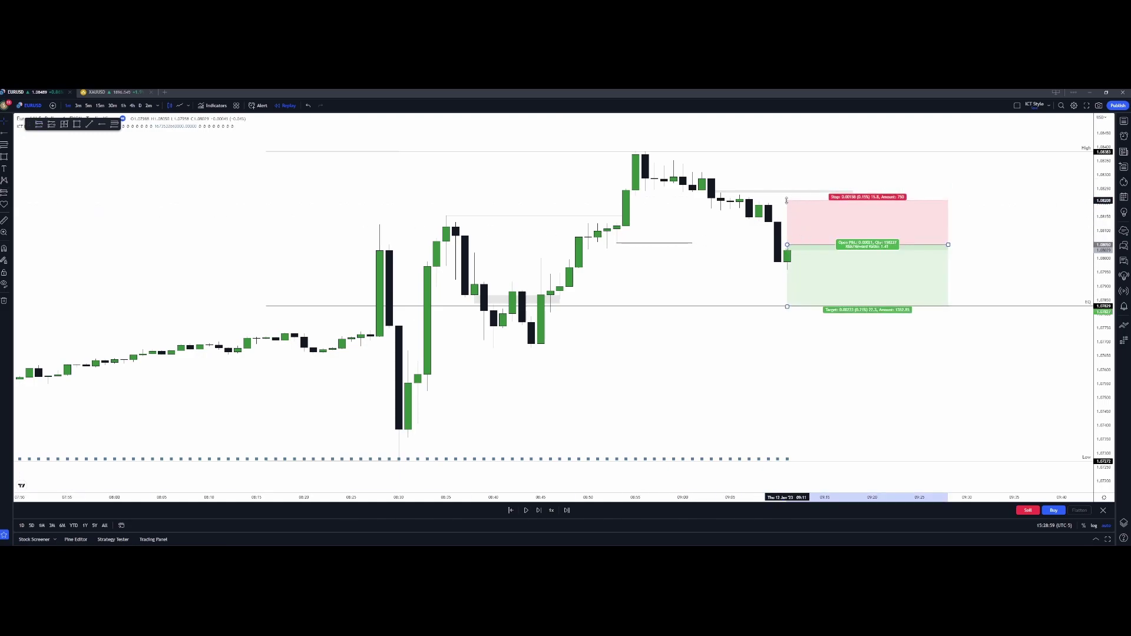
pyautogui.moveTo(787, 307); pyautogui.dragTo(787, 315)
# Step: Draw a long thin gap rectangle just below EQ, from the 08:44 candle past the short position's target
pyautogui.click(5, 157)
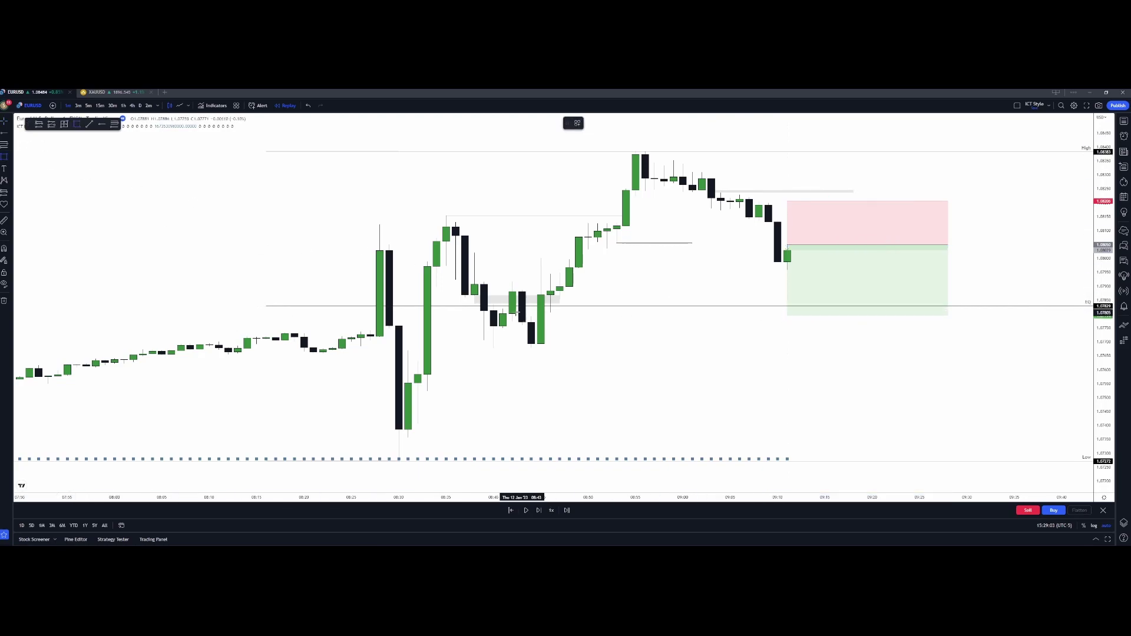
pyautogui.moveTo(530, 317); pyautogui.dragTo(1082, 314)
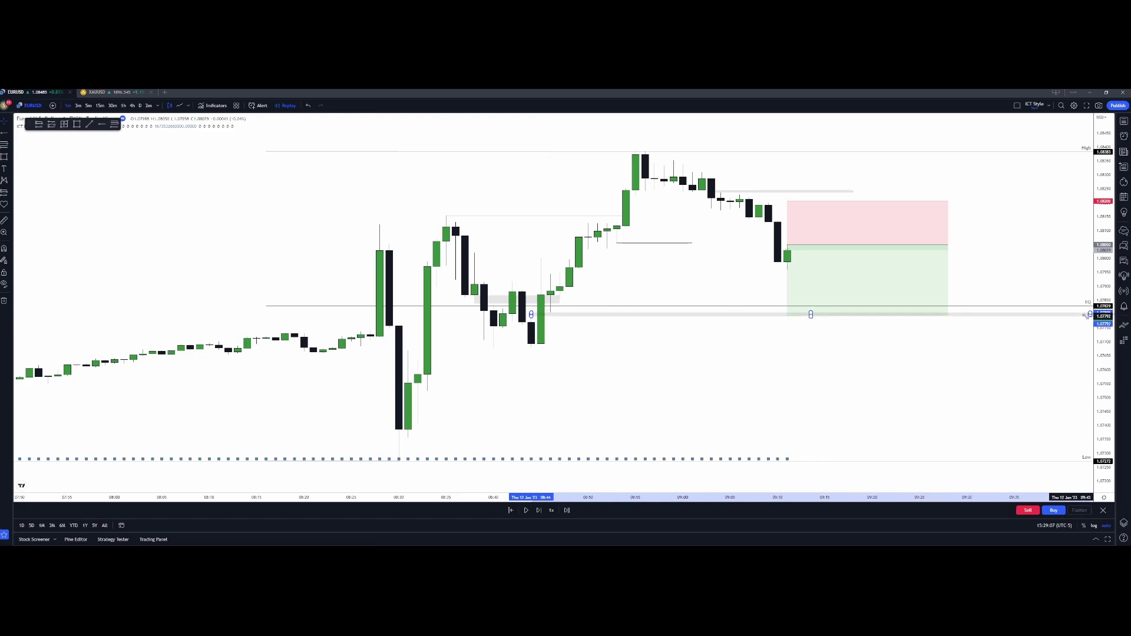
pyautogui.click(966, 335)
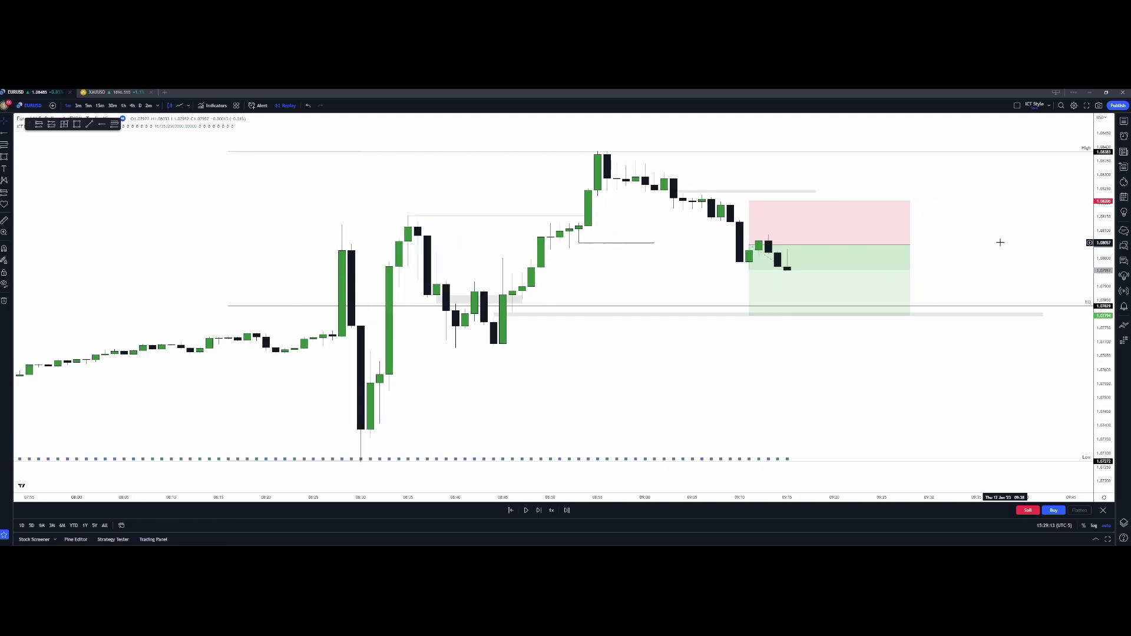
# Step: Advance the replay several candles into the short position's profit zone
pyautogui.click(833, 255)
pyautogui.scroll(1, 776, 263)
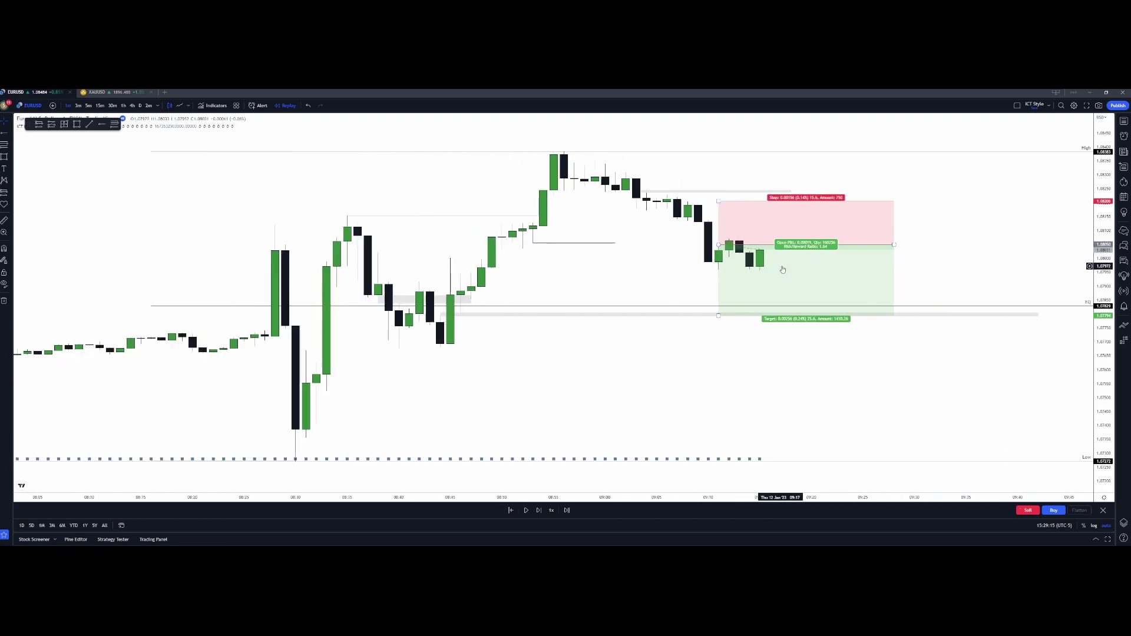
pyautogui.click(949, 267)
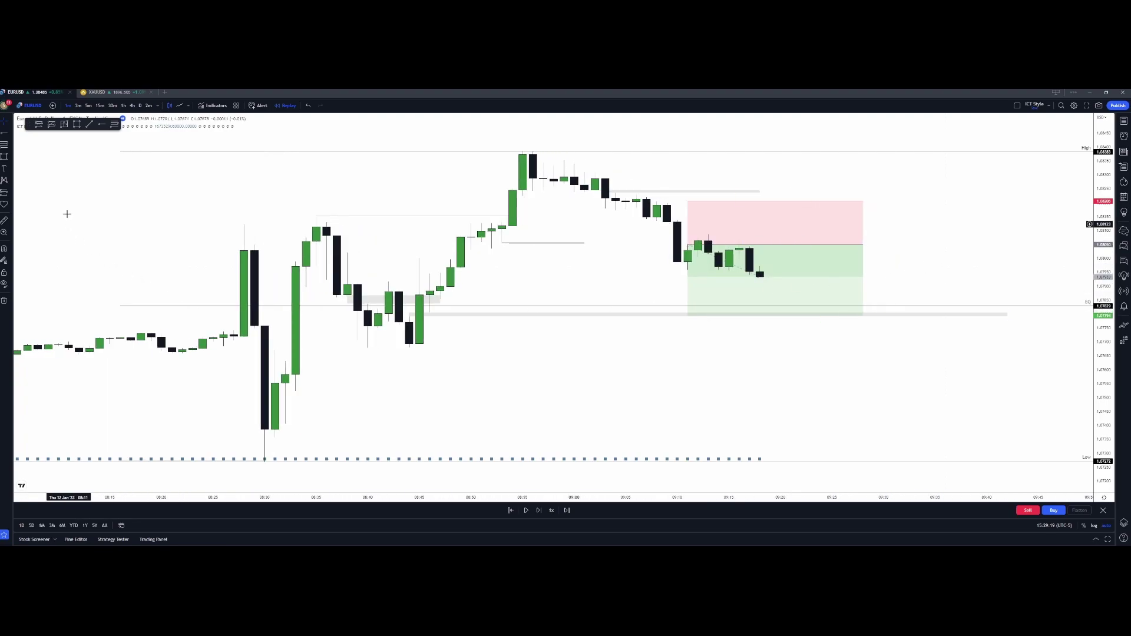
# Step: Mark the small gap left by the latest drop inside the short position with a thin rectangle
pyautogui.click(5, 156)
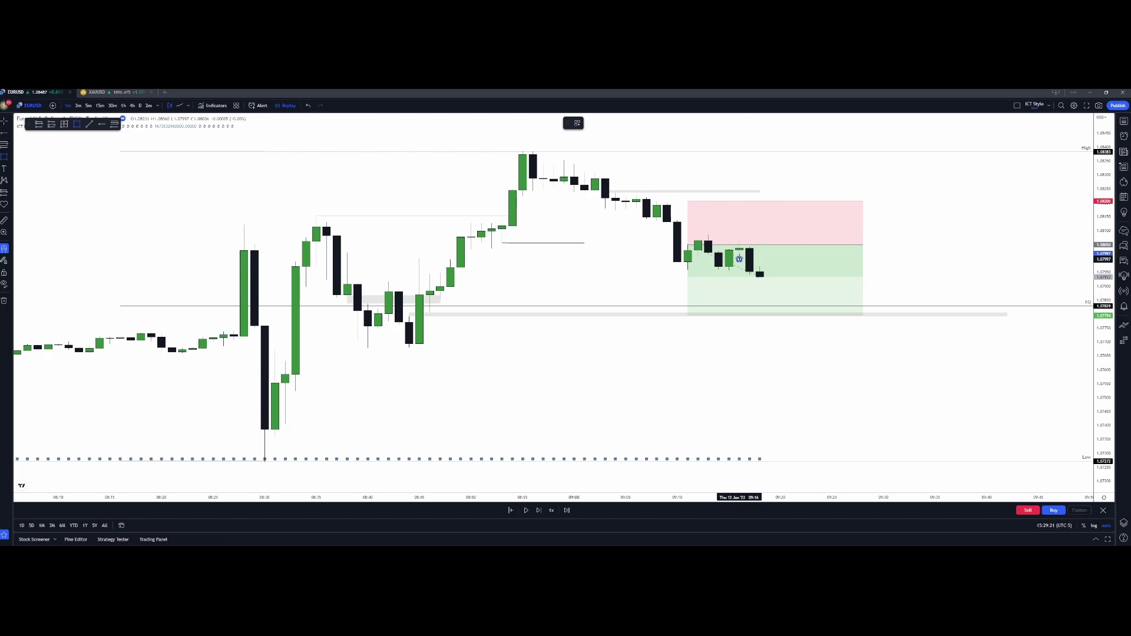
pyautogui.click(740, 259)
pyautogui.click(863, 267)
pyautogui.click(895, 263)
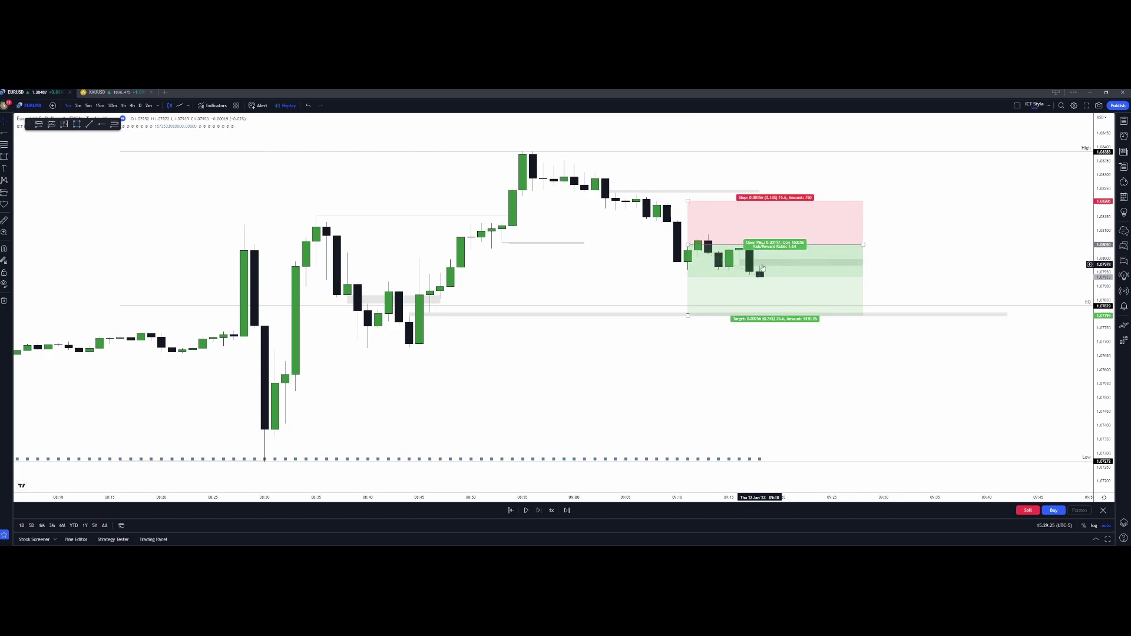
pyautogui.click(707, 236)
pyautogui.press('Escape')
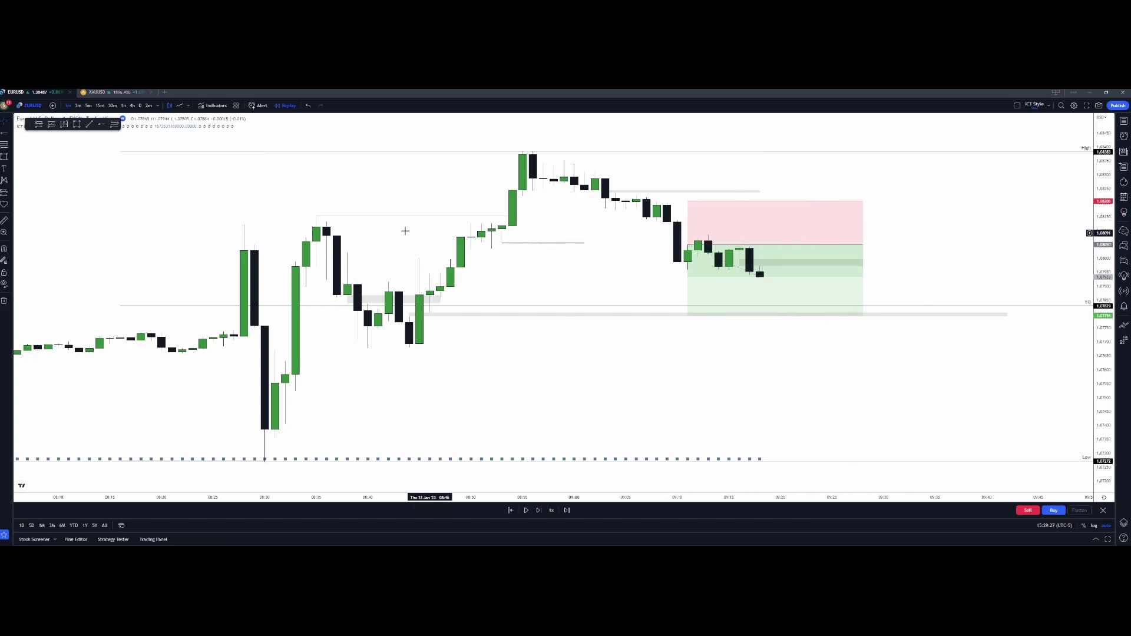
# Step: Draw a short horizontal line just above the short's entry, starting over the 09:16 candle
pyautogui.click(11, 136)
pyautogui.click(36, 140)
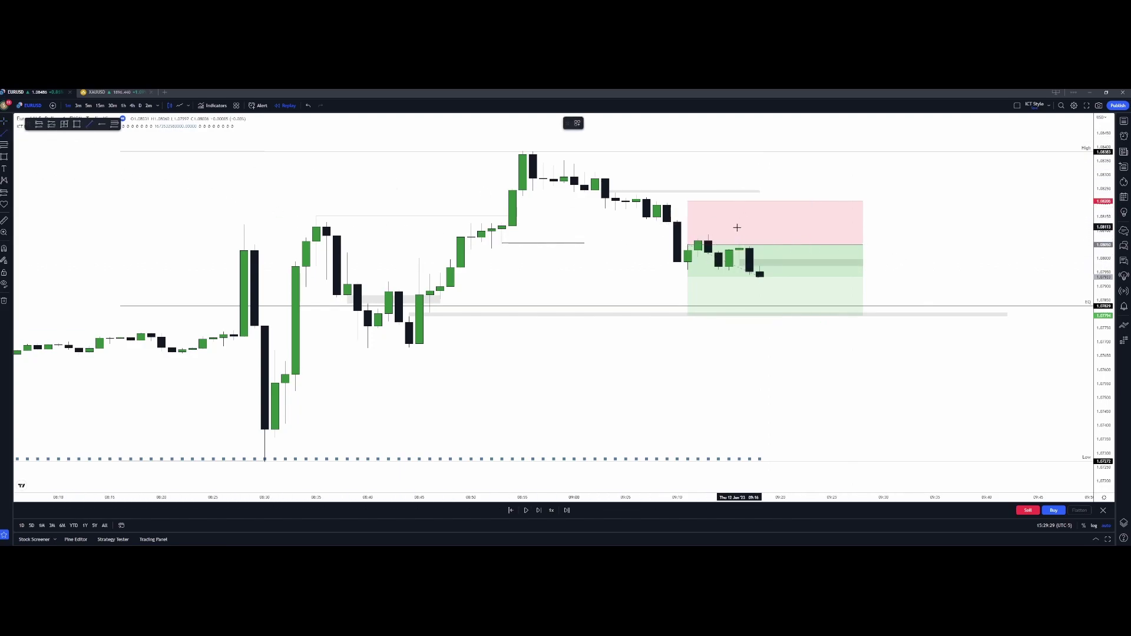
pyautogui.click(801, 241)
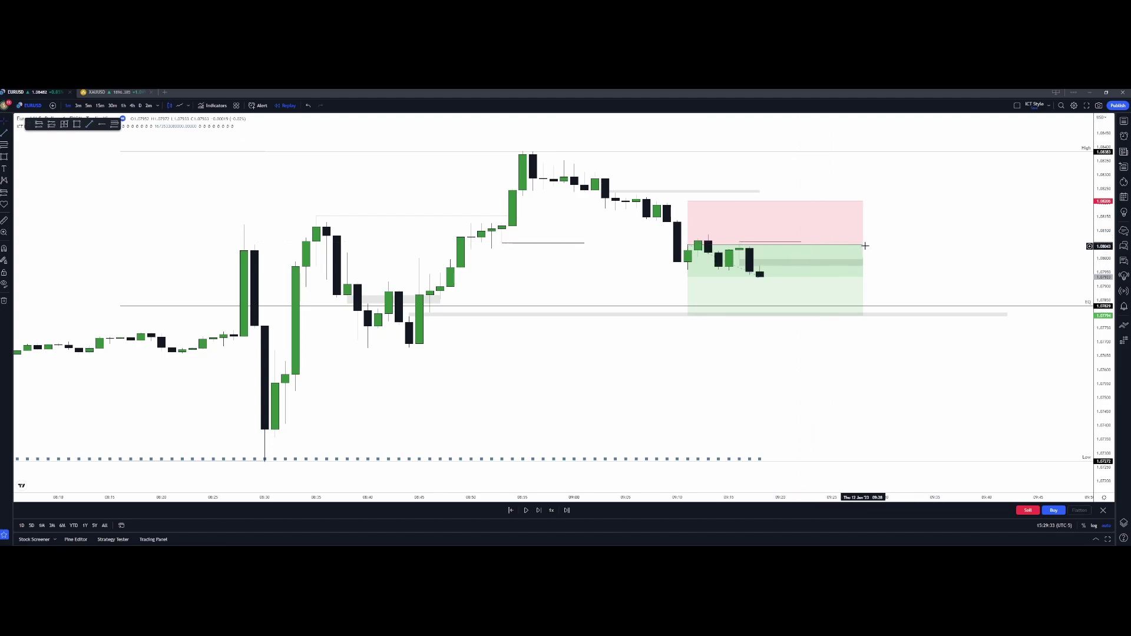
# Step: Narrow the short position to end shortly after the newest candle, and shorten the line above the entry to match
pyautogui.moveTo(865, 246); pyautogui.dragTo(793, 247)
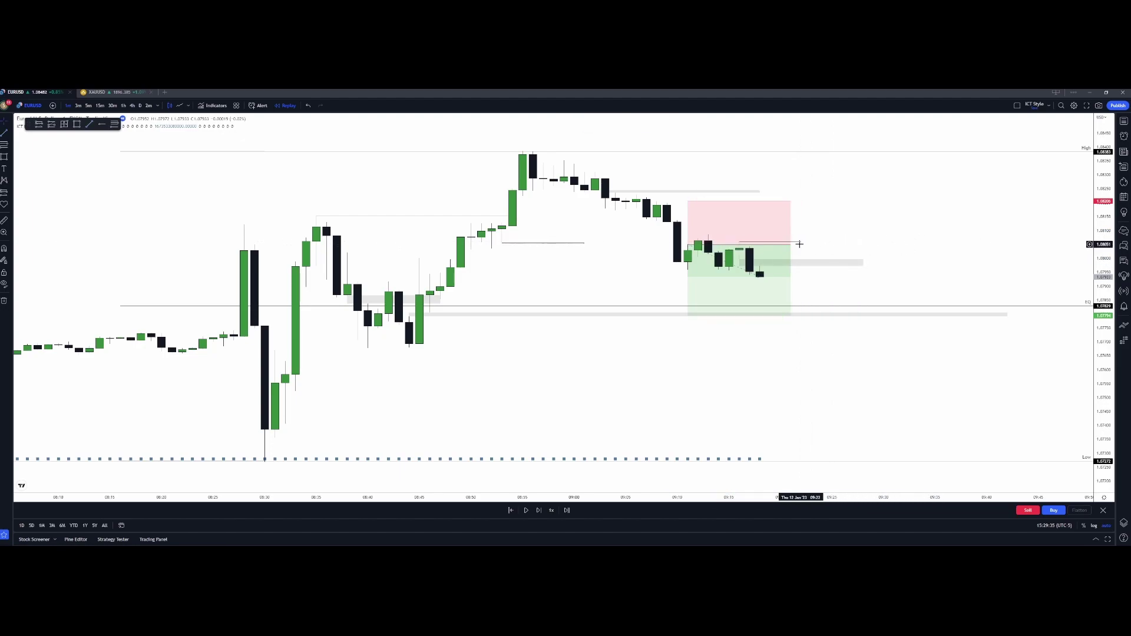
pyautogui.keyDown('shift'); pyautogui.click(799, 243); pyautogui.keyUp('shift')
pyautogui.click(816, 232)
pyautogui.moveTo(795, 241); pyautogui.dragTo(784, 241)
pyautogui.click(824, 245)
# Step: Advance the replay through the retrace into the small gap, and extend the line above the entry to the newest candle
pyautogui.hotkey('shift', 'Right')
pyautogui.hotkey('shift', 'Right')
pyautogui.hotkey('shift', 'Right')
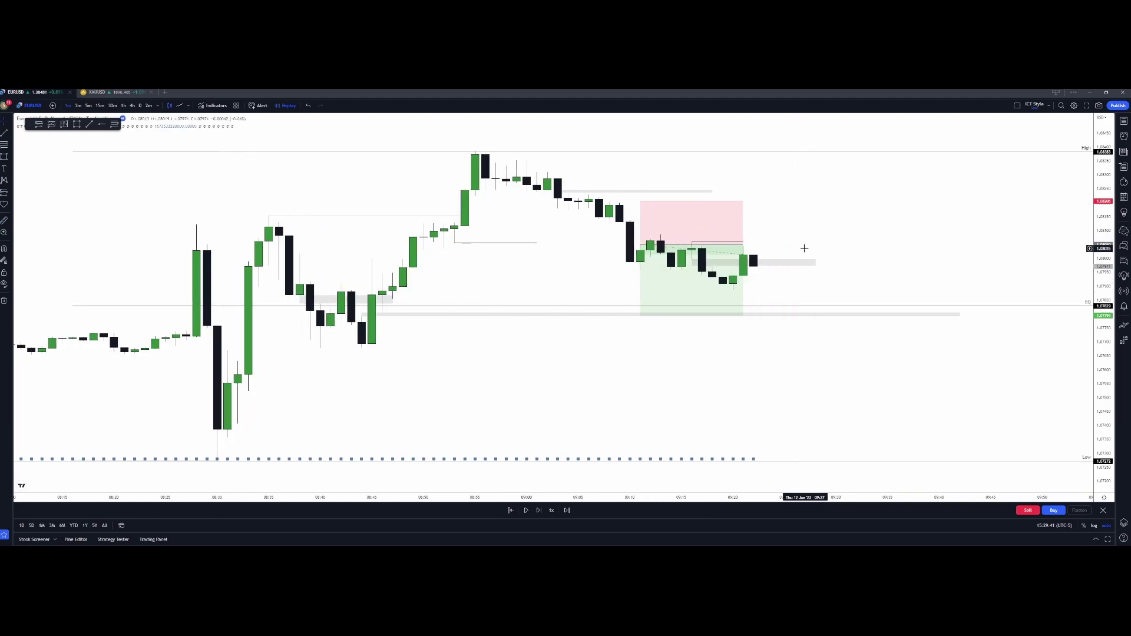
pyautogui.moveTo(732, 242); pyautogui.dragTo(754, 246)
pyautogui.click(805, 240)
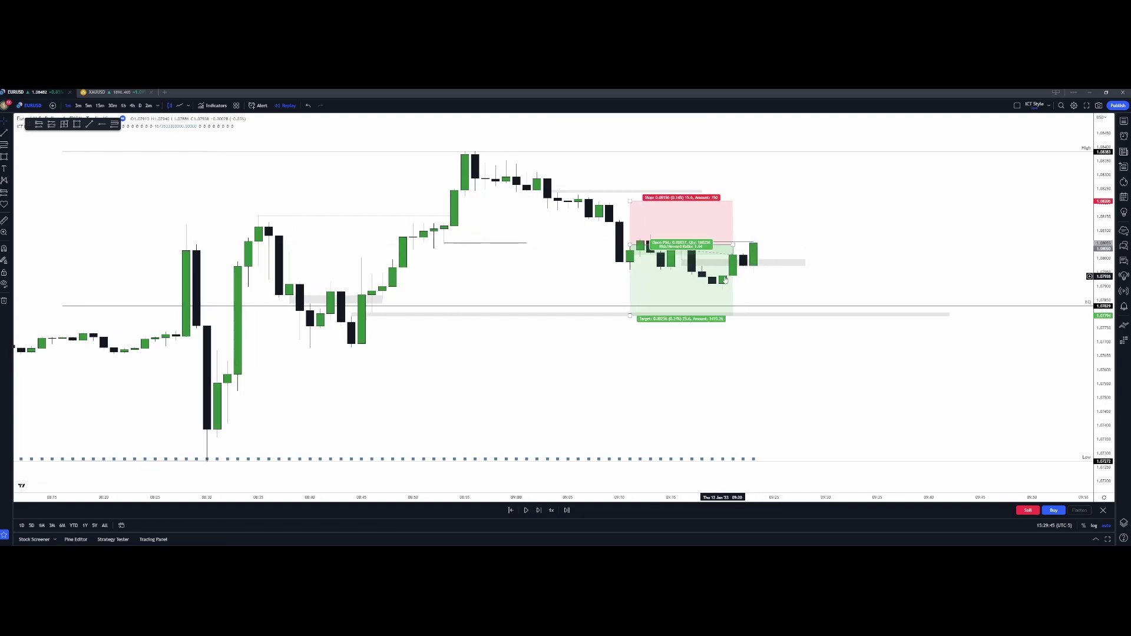
pyautogui.scroll(-1, 713, 277)
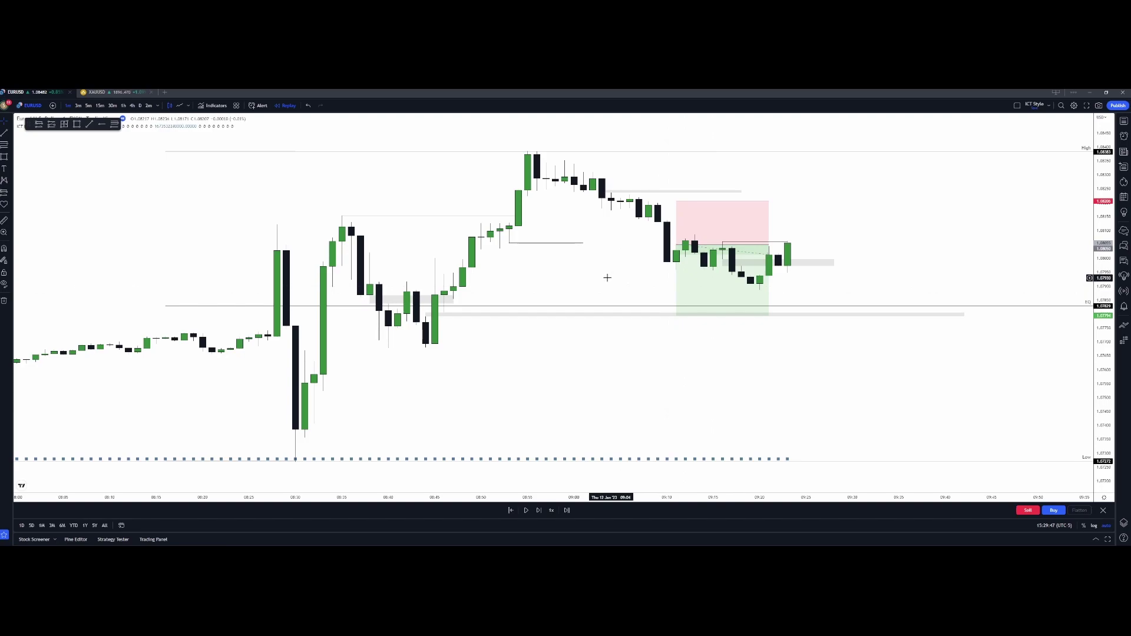
# Step: Draw a thin horizontal line above EQ from the 08:47 candle's wick to the 09:17 candle
pyautogui.click(5, 134)
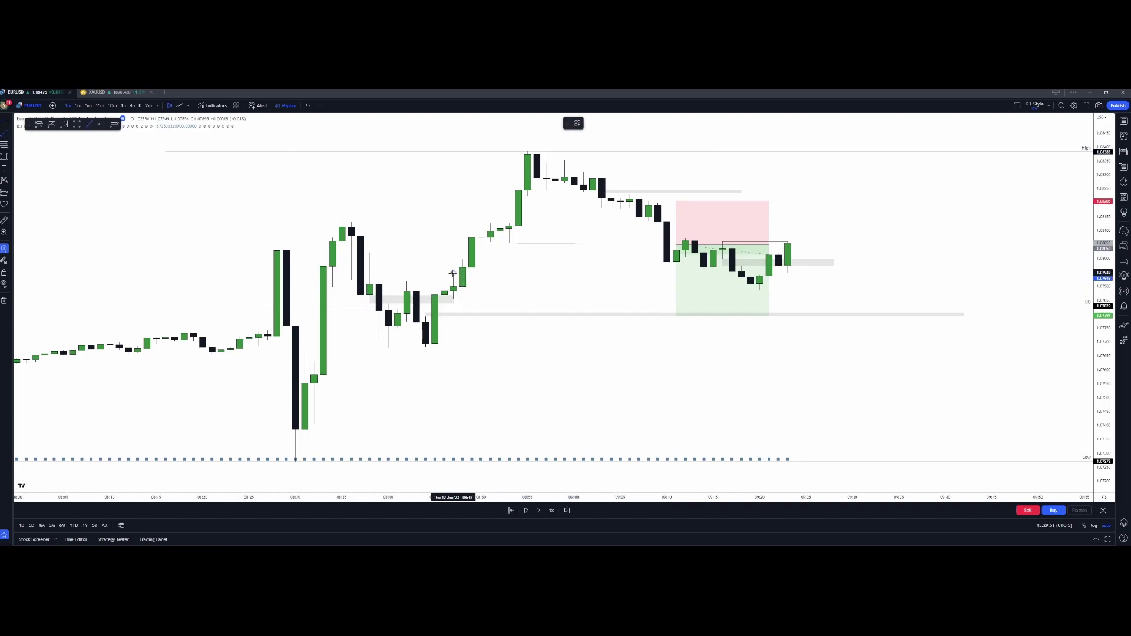
pyautogui.click(452, 273)
pyautogui.click(732, 273)
pyautogui.scroll(2, 750, 319)
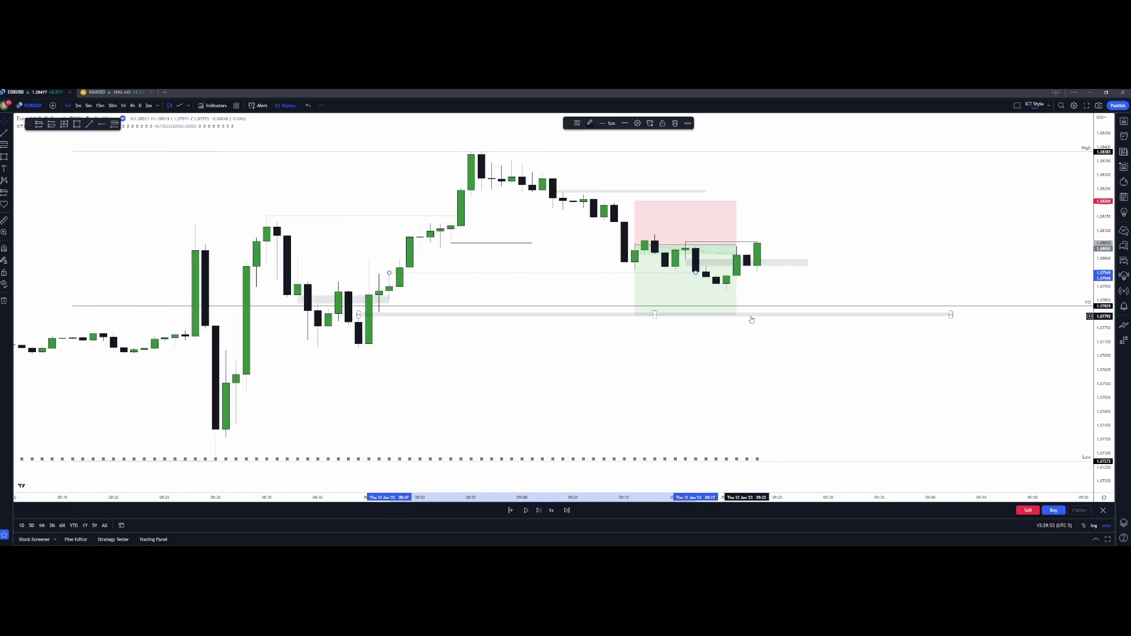
pyautogui.scroll(-1, 719, 315)
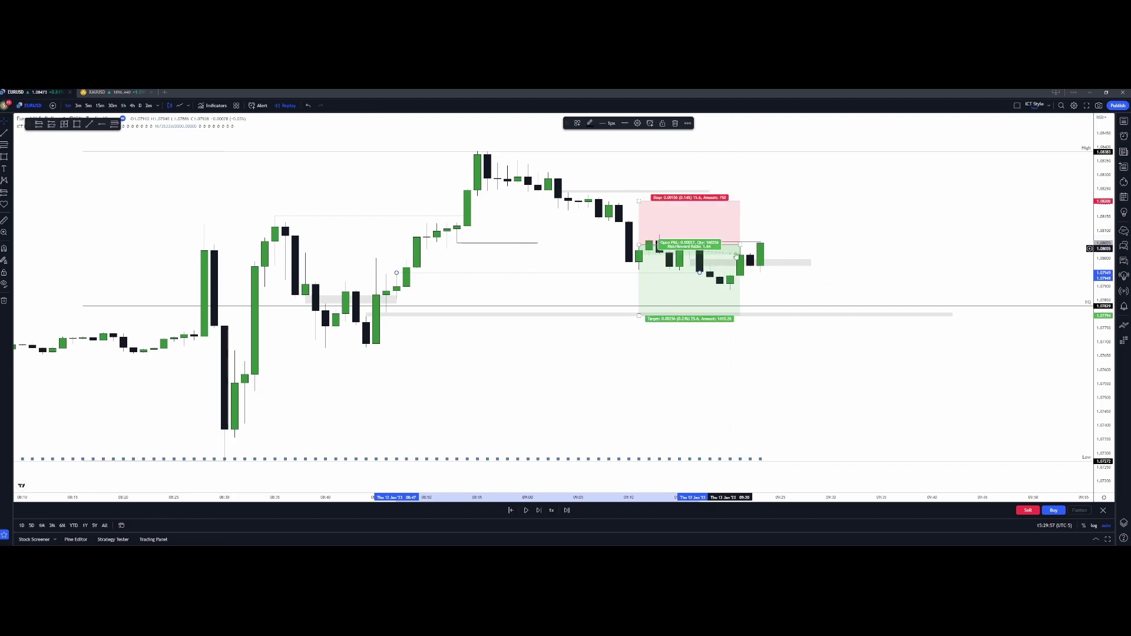
pyautogui.click(789, 272)
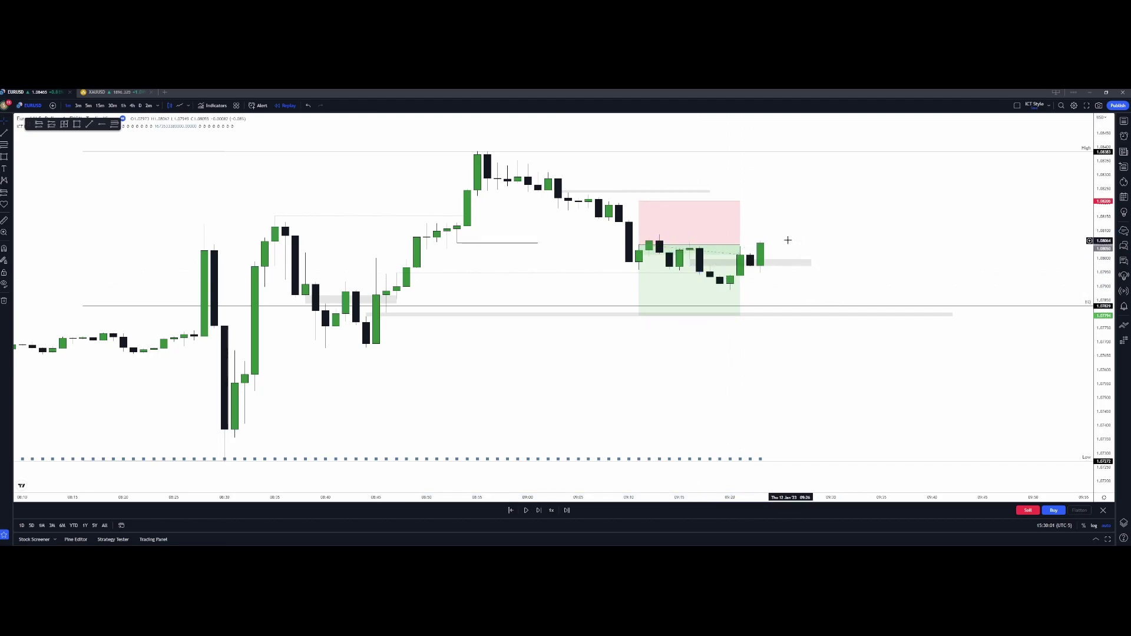
# Step: Delete the short position and continue the replay with the next candles
pyautogui.click(739, 229)
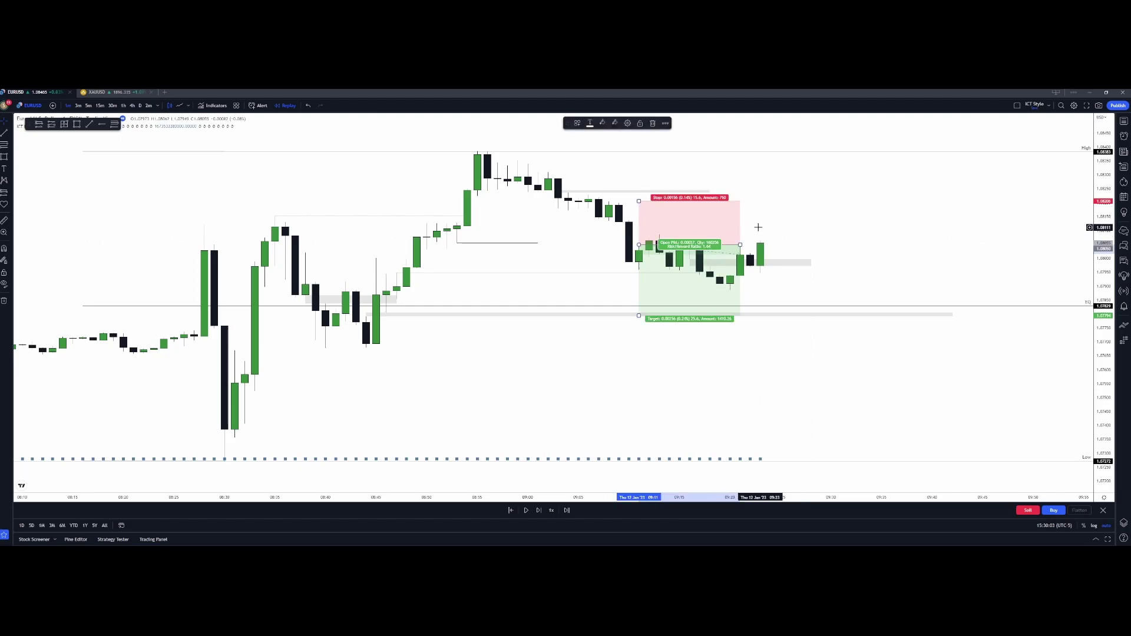
pyautogui.press('Delete')
pyautogui.hotkey('shift', 'Right')
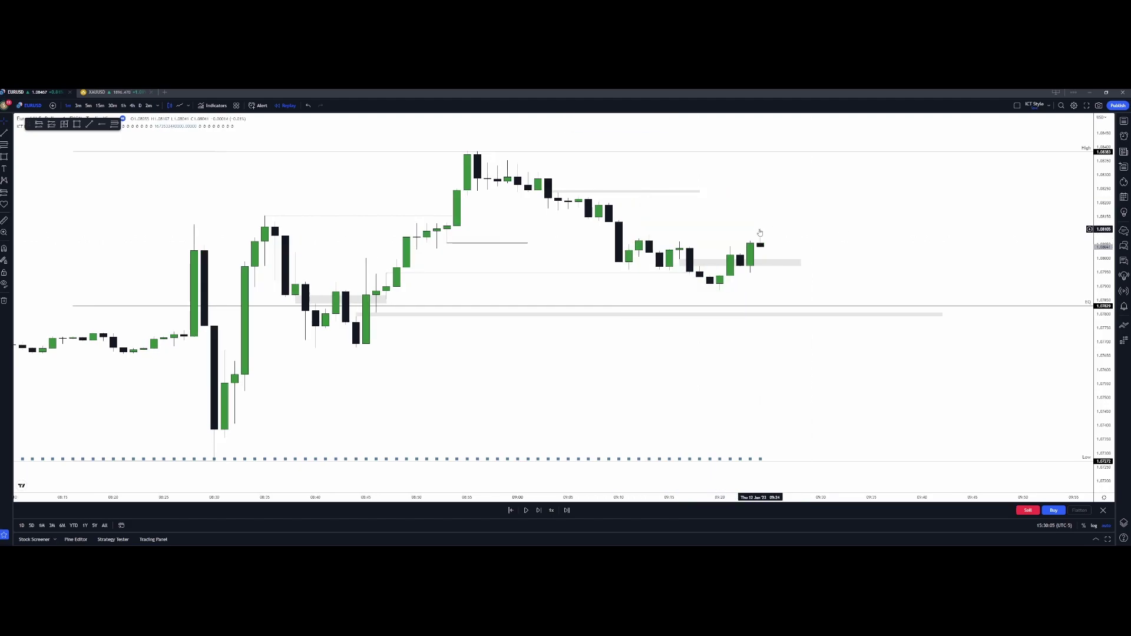
# Step: Extend the upper gap rectangle that starts at the 09:03 candle rightwards to 09:52, and restore the automatic price scale
pyautogui.click(700, 191)
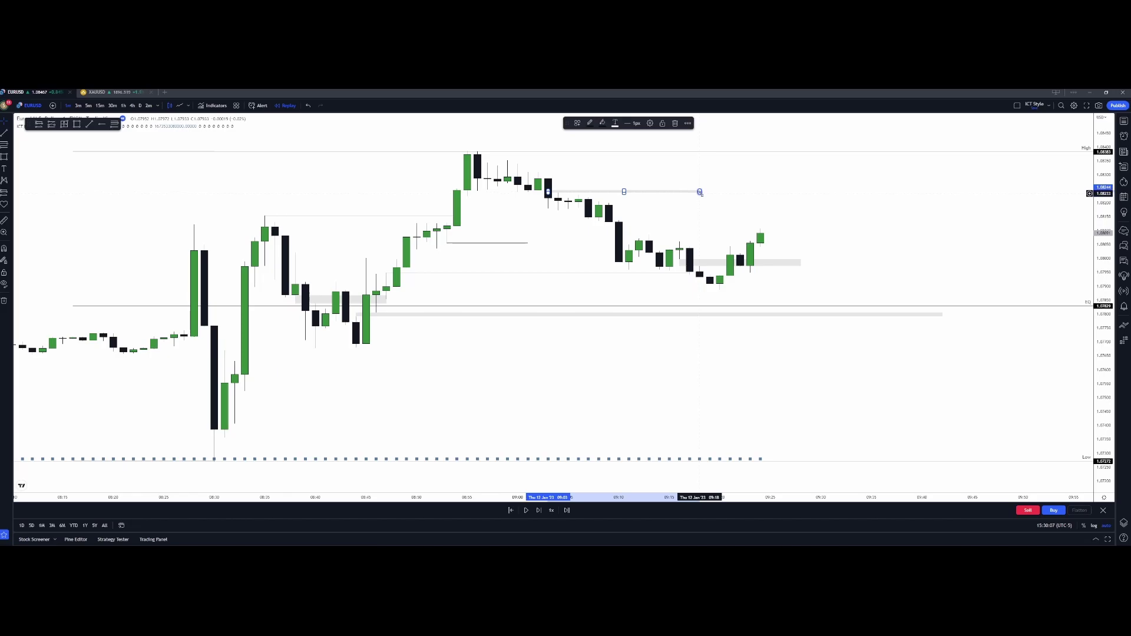
pyautogui.moveTo(1101, 375); pyautogui.dragTo(1097, 206)
pyautogui.moveTo(908, 226); pyautogui.dragTo(893, 432)
pyautogui.moveTo(1108, 421); pyautogui.dragTo(1107, 310)
pyautogui.moveTo(803, 330); pyautogui.dragTo(808, 292)
pyautogui.moveTo(690, 218); pyautogui.dragTo(1031, 218)
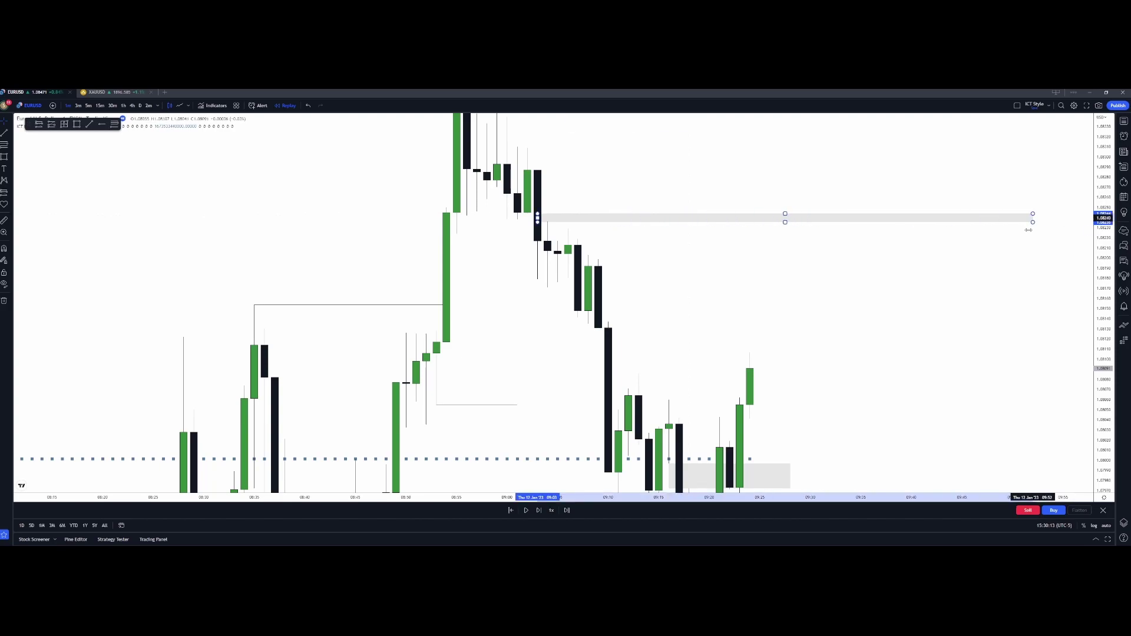
pyautogui.scroll(-3, 1089, 446)
pyautogui.click(1106, 525)
pyautogui.scroll(2, 868, 330)
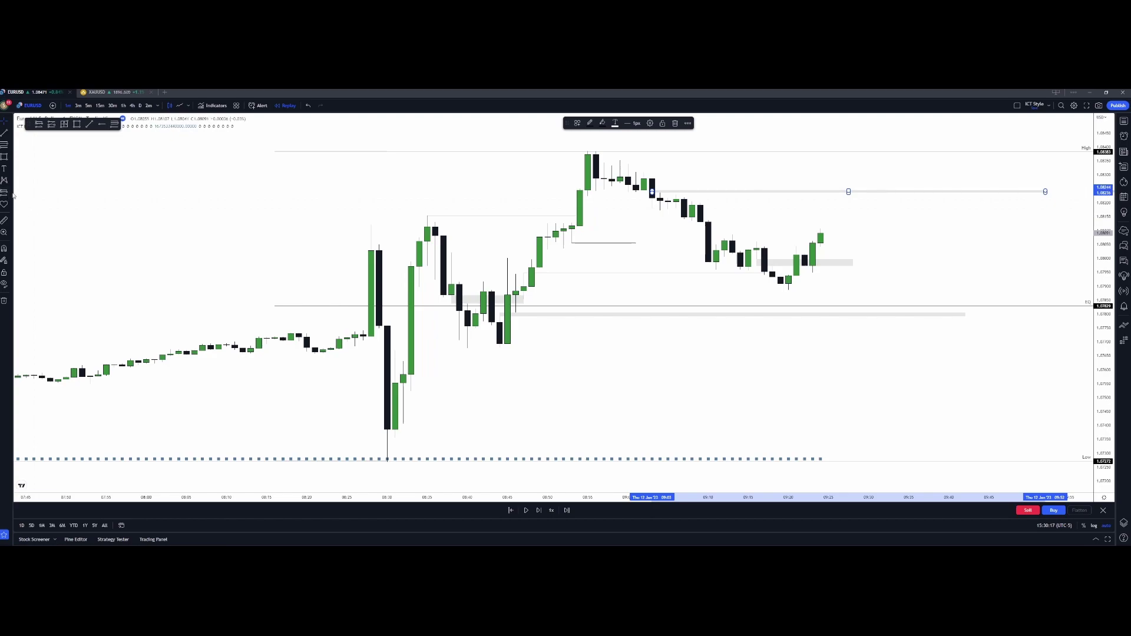
# Step: Place a short position at the upper gap with a stop of about 7.4 pips and the target at the gap below EQ
pyautogui.click(10, 194)
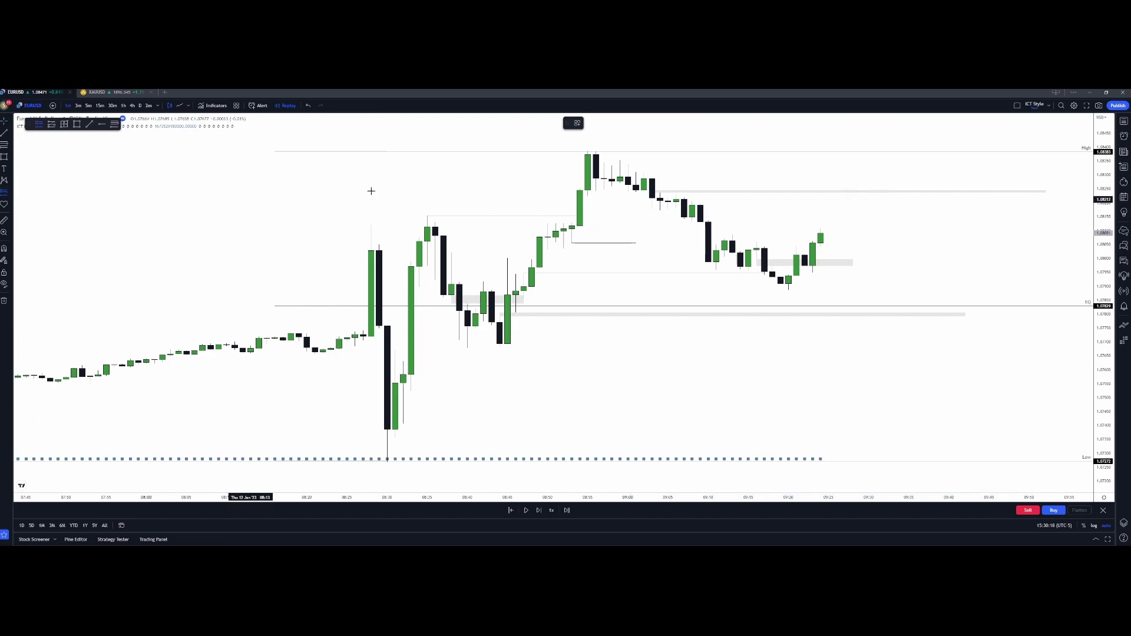
pyautogui.click(740, 193)
pyautogui.moveTo(740, 127); pyautogui.dragTo(733, 172)
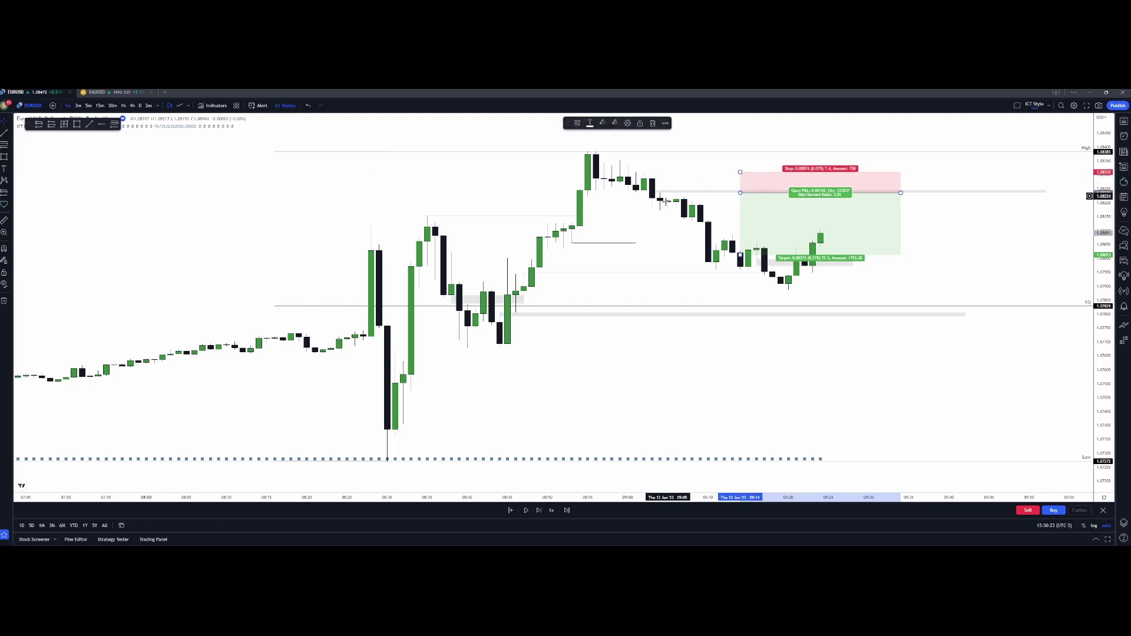
pyautogui.moveTo(740, 255); pyautogui.dragTo(736, 312)
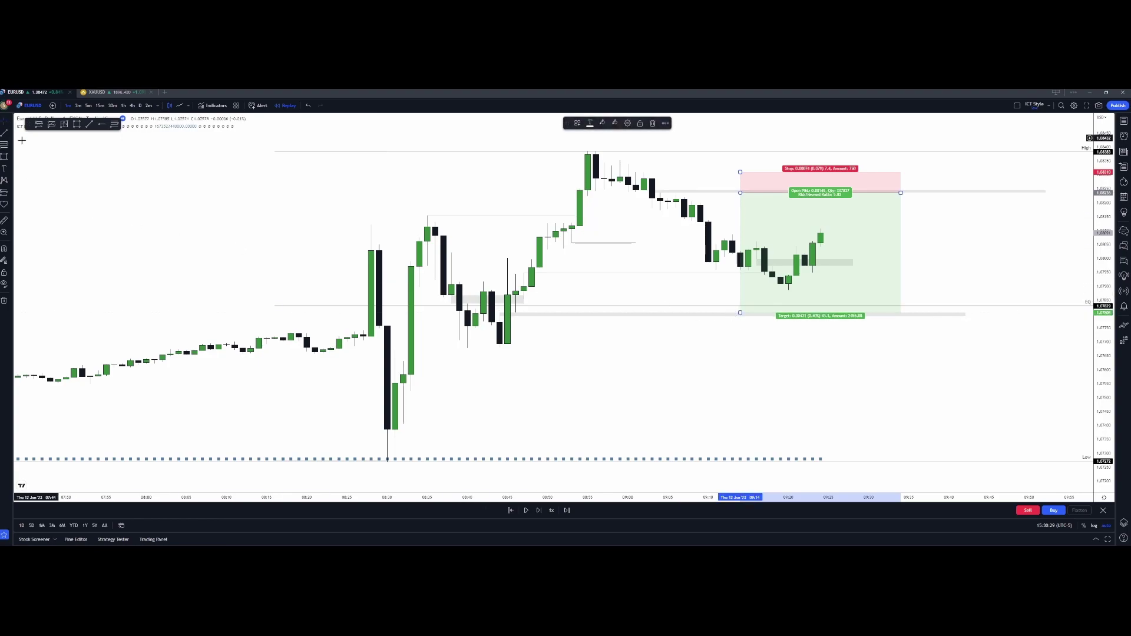
# Step: Draw a horizontal line from the 08:40 candle's low to the end of the gap rectangle below EQ
pyautogui.click(3, 135)
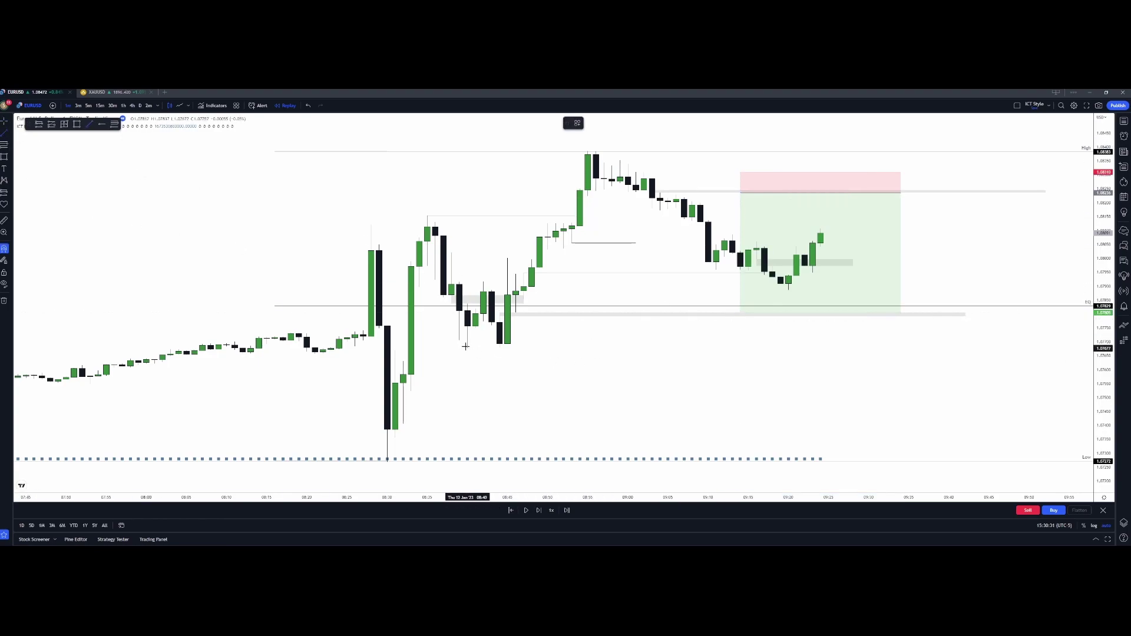
pyautogui.moveTo(467, 347); pyautogui.dragTo(965, 348)
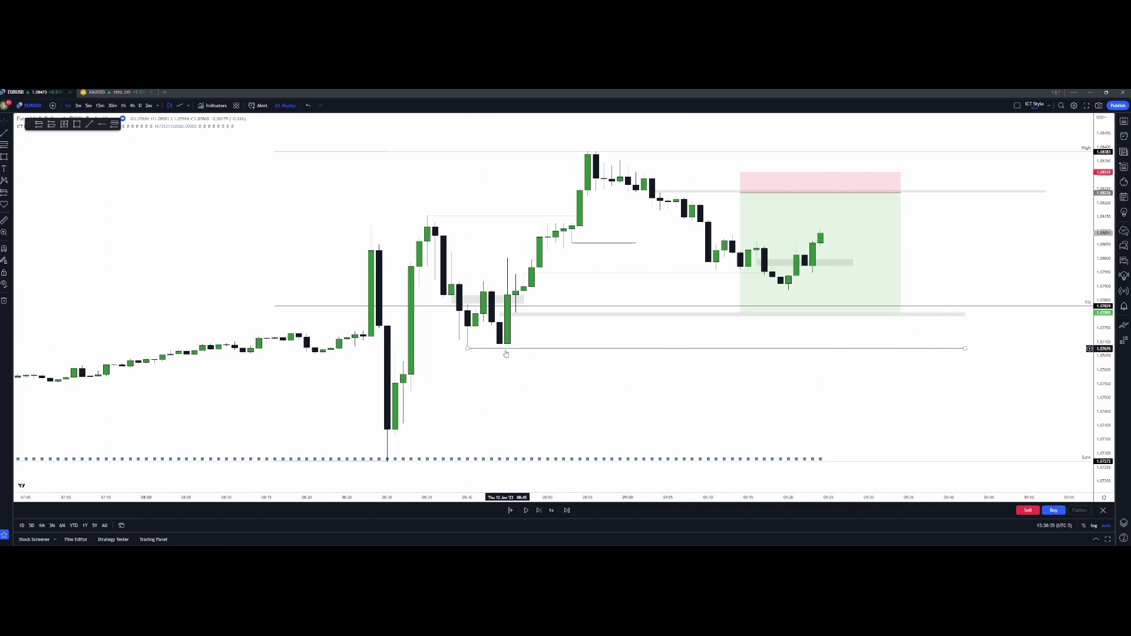
pyautogui.scroll(-1, 507, 363)
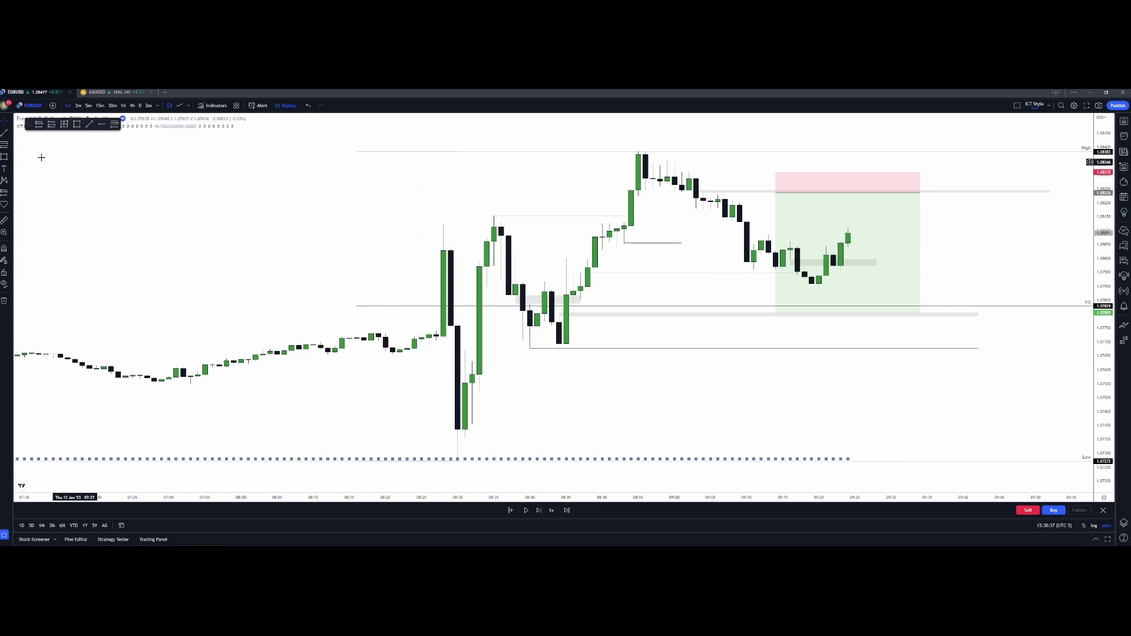
# Step: Draw a rectangle over the gap just under the 08:40 low line, and lower the short position's target to its lower edge
pyautogui.click(4, 157)
pyautogui.moveTo(471, 361)
pyautogui.mouseDown()
pyautogui.moveTo(530, 348)
pyautogui.moveTo(980, 368)
pyautogui.mouseUp()
pyautogui.click(1012, 368)
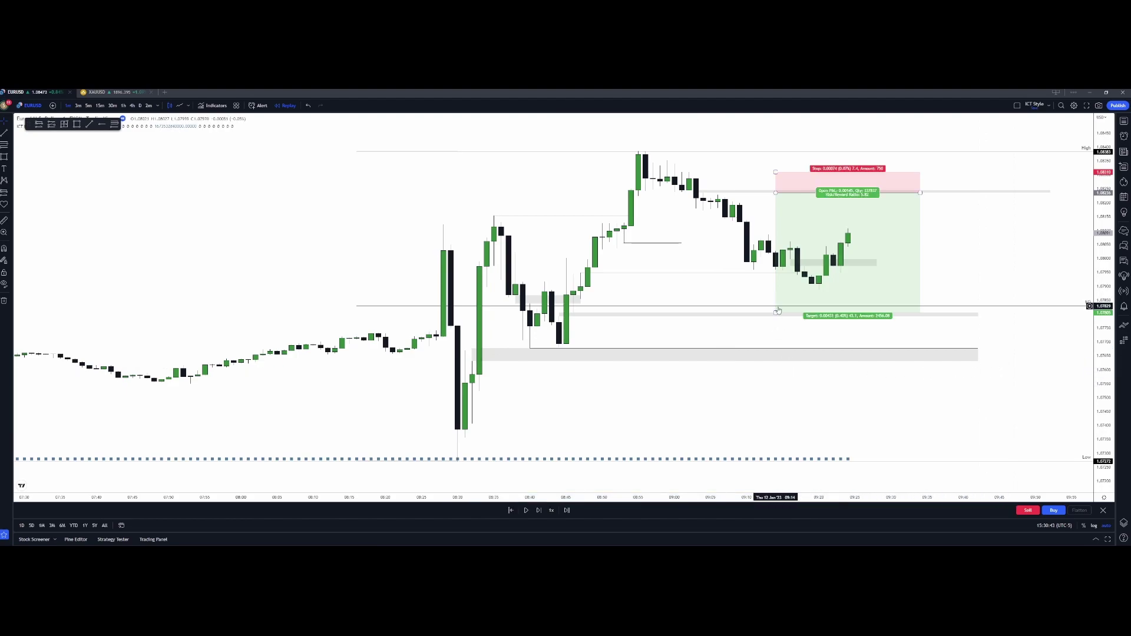
pyautogui.moveTo(775, 311); pyautogui.dragTo(775, 360)
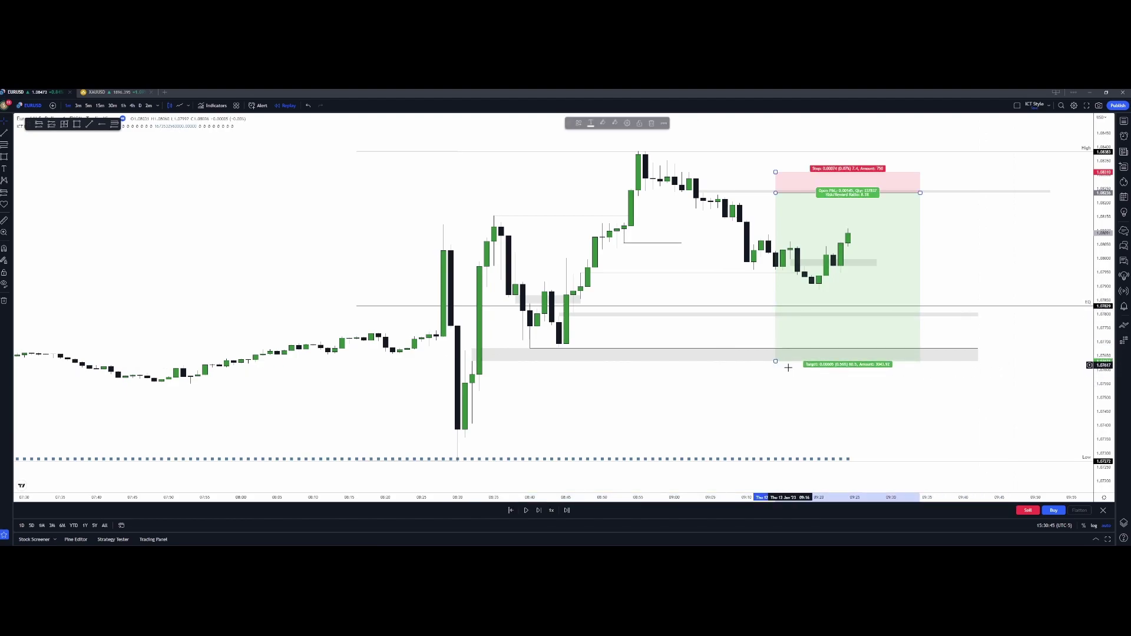
pyautogui.click(151, 230)
# Step: Draw a horizontal line along the gap below EQ from 08:46 to the short position's end, labelled "Close 50%" at its upper right
pyautogui.click(4, 132)
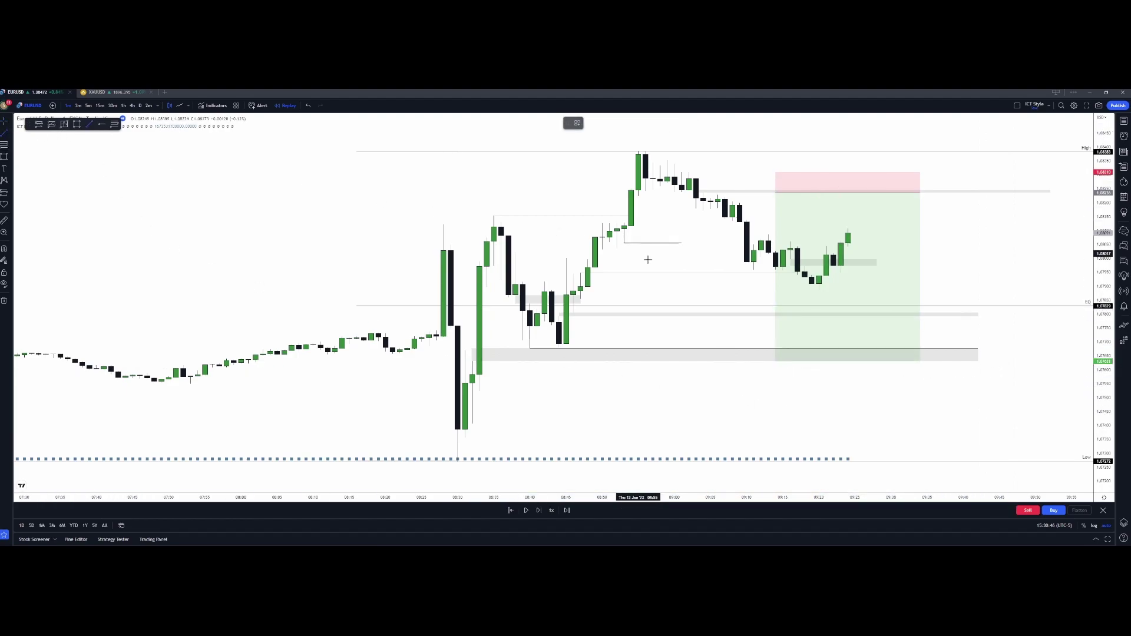
pyautogui.click(574, 312)
pyautogui.click(919, 313)
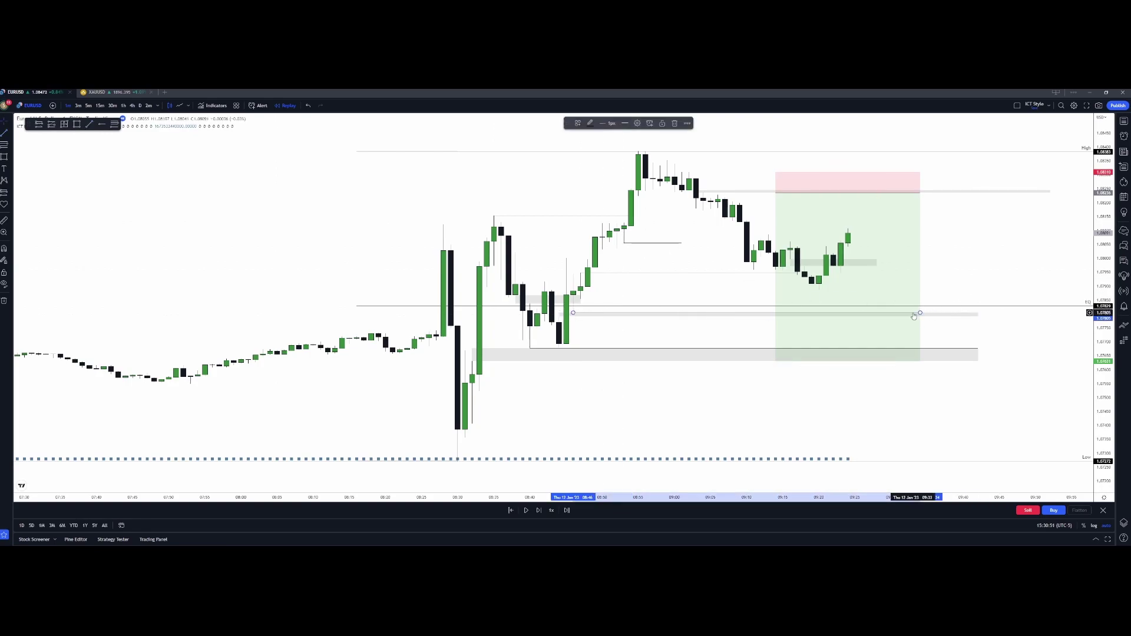
pyautogui.doubleClick(914, 314)
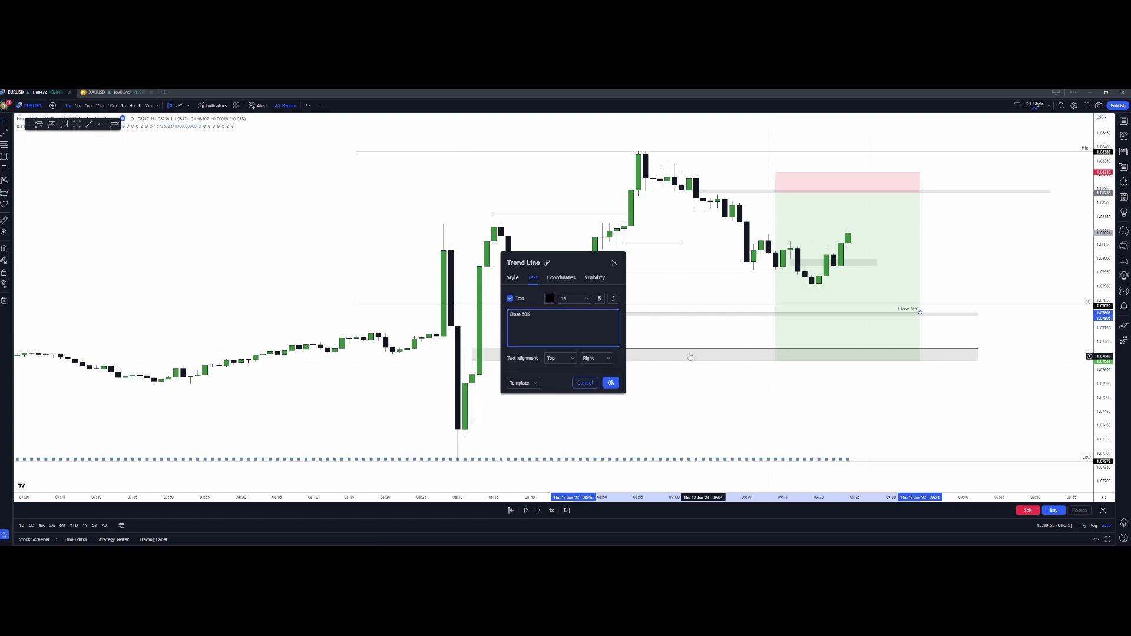
pyautogui.click(610, 383)
# Step: Advance the replay candle by candle until price reaches the short position's entry at the upper gap
pyautogui.scroll(2, 914, 362)
pyautogui.click(807, 299)
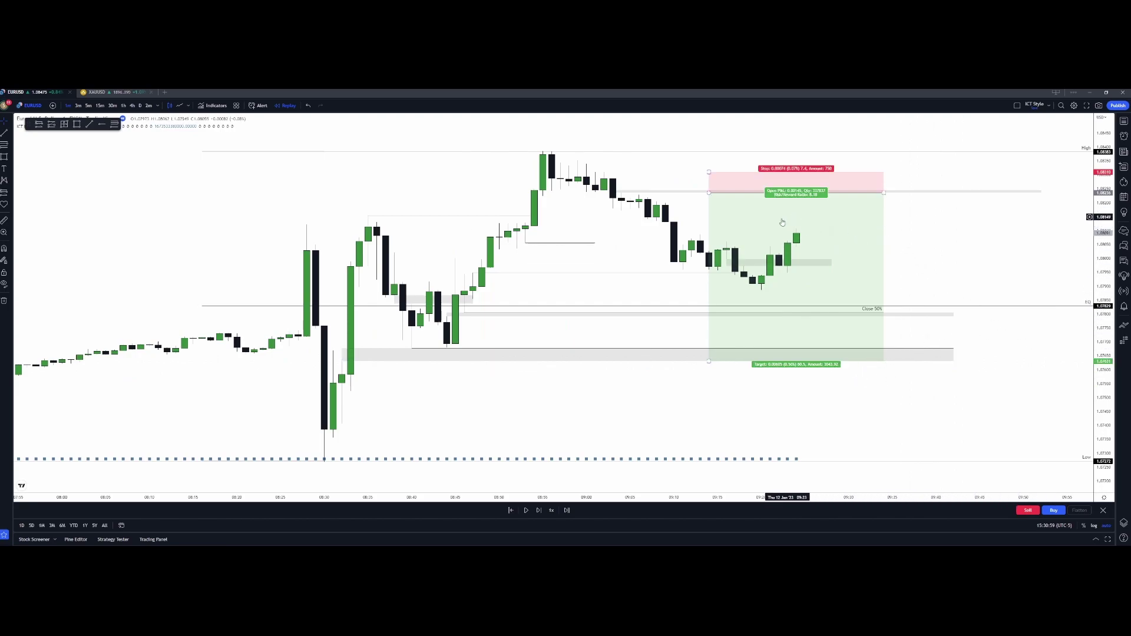
pyautogui.click(917, 245)
pyautogui.scroll(-2, 922, 247)
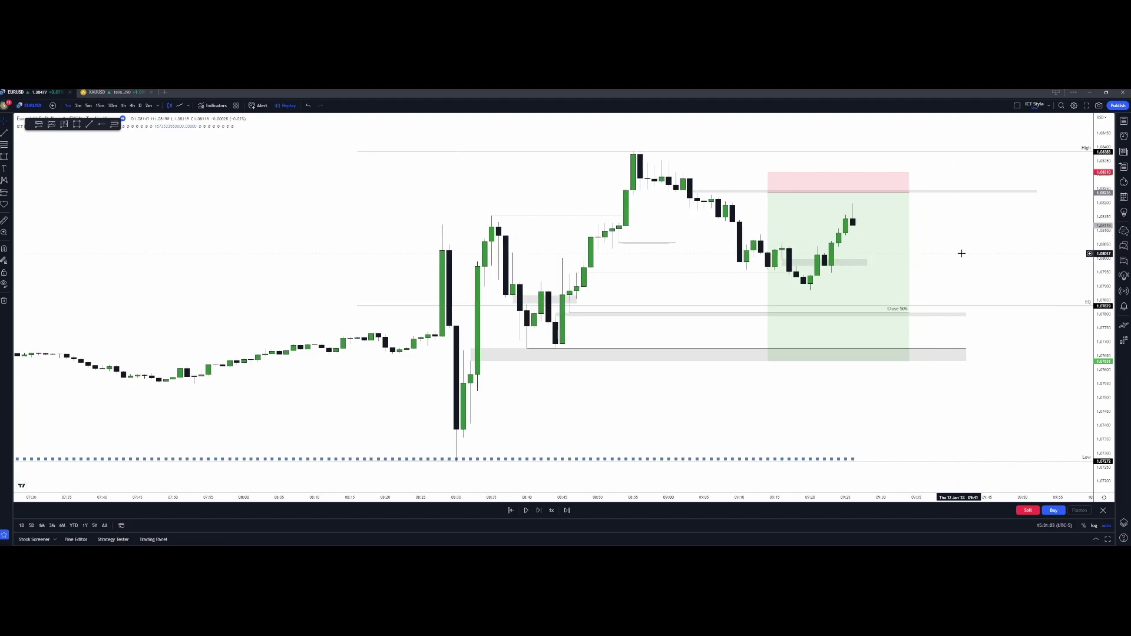
pyautogui.hotkey('shift', 'Right')
pyautogui.hotkey('shift', 'Right')
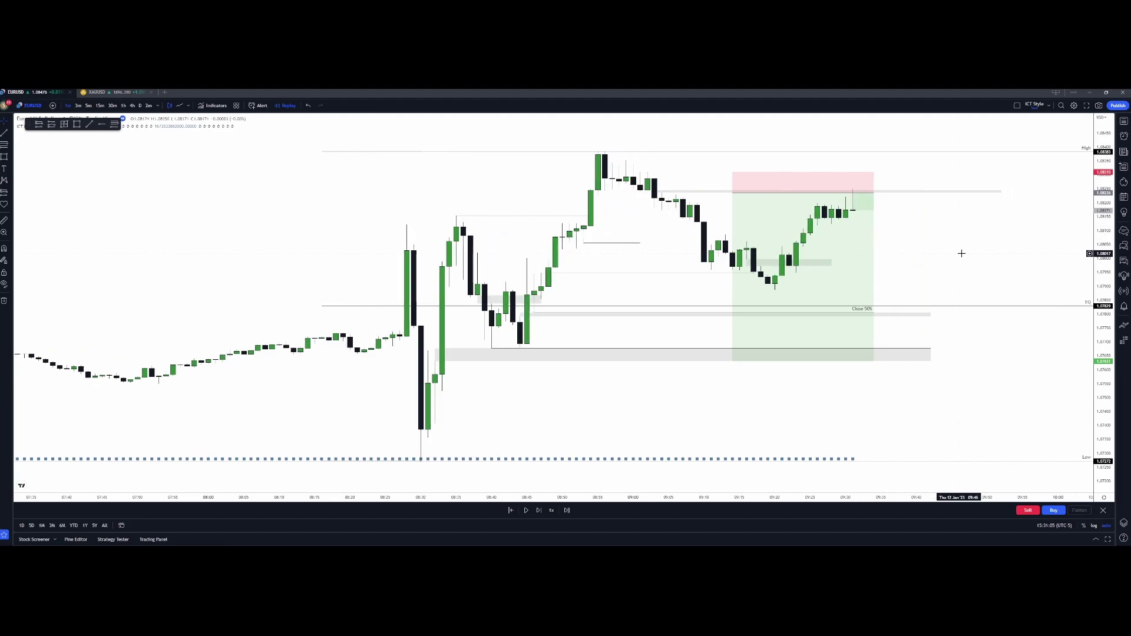
# Step: Extend the short position well past the newest candle, and advance the replay through the drop away from the entry
pyautogui.moveTo(867, 192); pyautogui.dragTo(973, 215)
pyautogui.hotkey('shift', 'Right')
pyautogui.hotkey('shift', 'Right')
pyautogui.hotkey('shift', 'Right')
pyautogui.hotkey('shift', 'Right')
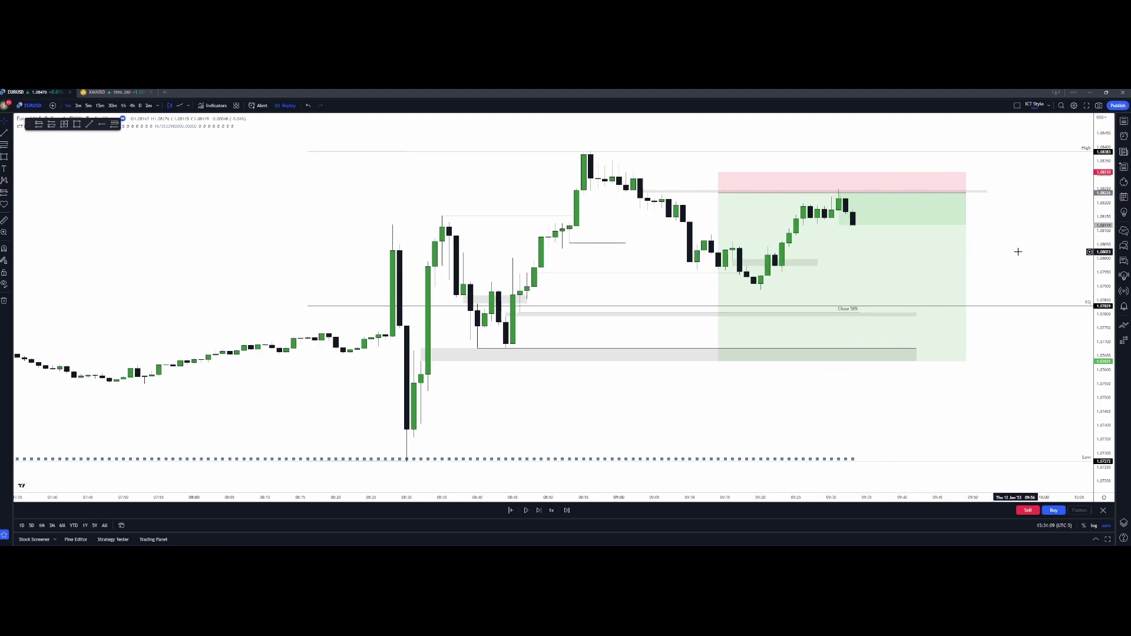
pyautogui.hotkey('shift', 'Right')
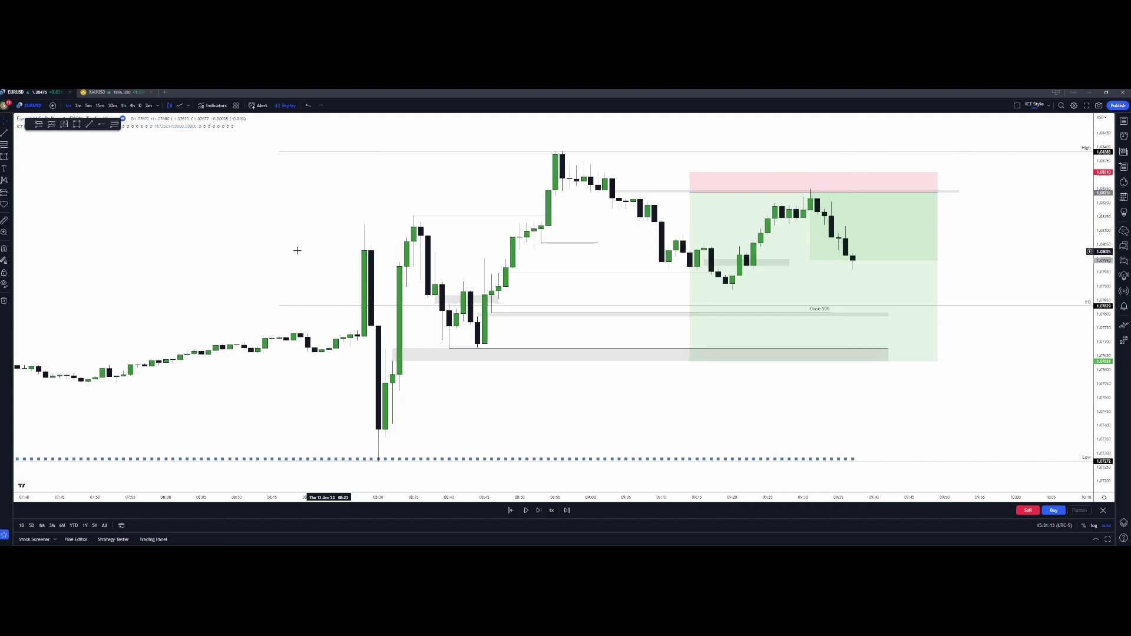
# Step: Draw a thin rectangle over the small gap at the 09:33 candle, extending to 09:51
pyautogui.click(10, 157)
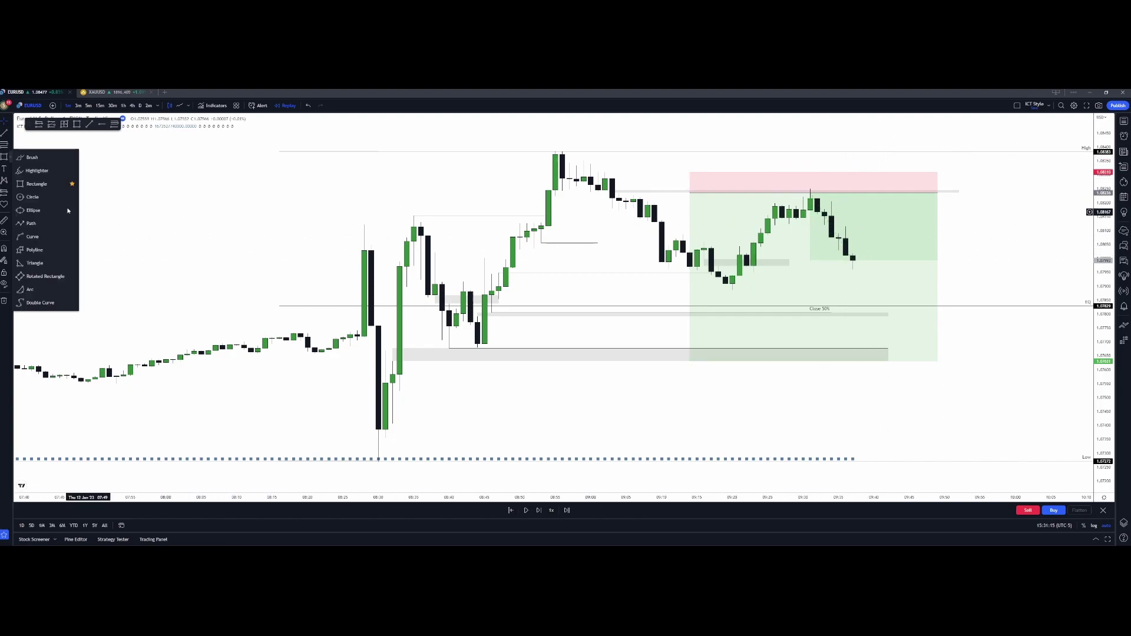
pyautogui.click(37, 184)
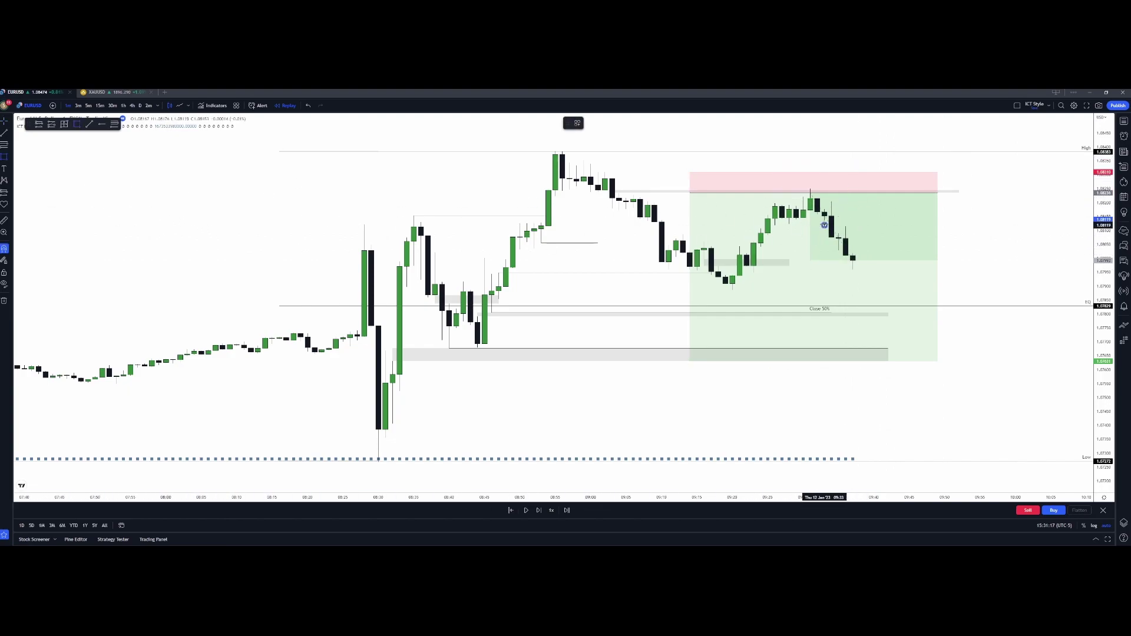
pyautogui.keyDown('ctrl'); pyautogui.click(846, 222); pyautogui.keyUp('ctrl')
pyautogui.moveTo(846, 223); pyautogui.dragTo(952, 224)
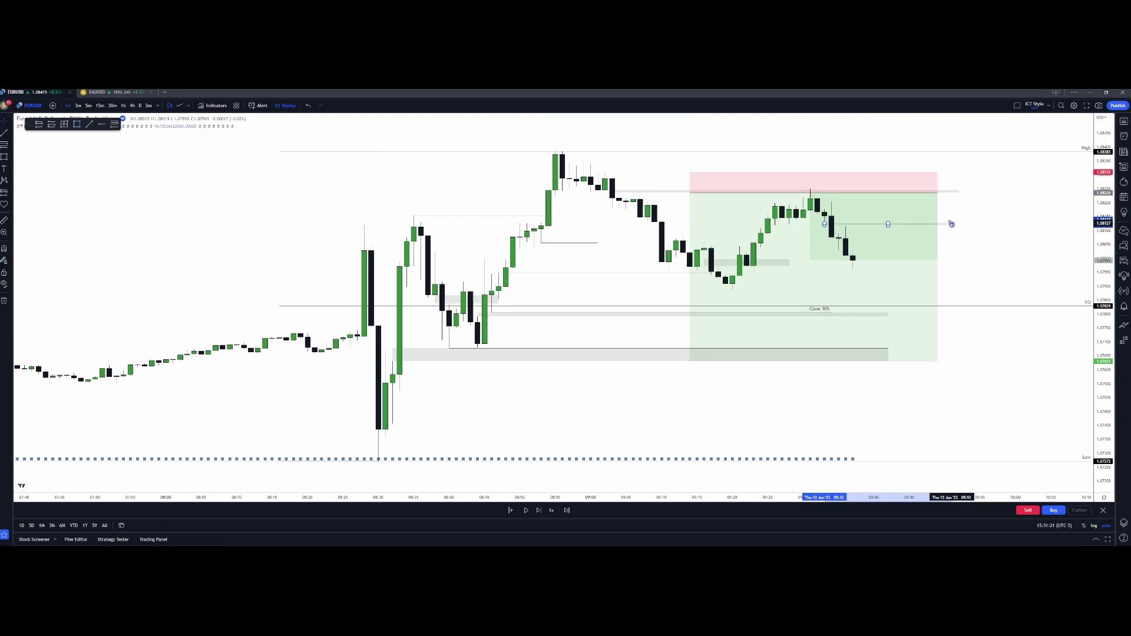
pyautogui.click(784, 201)
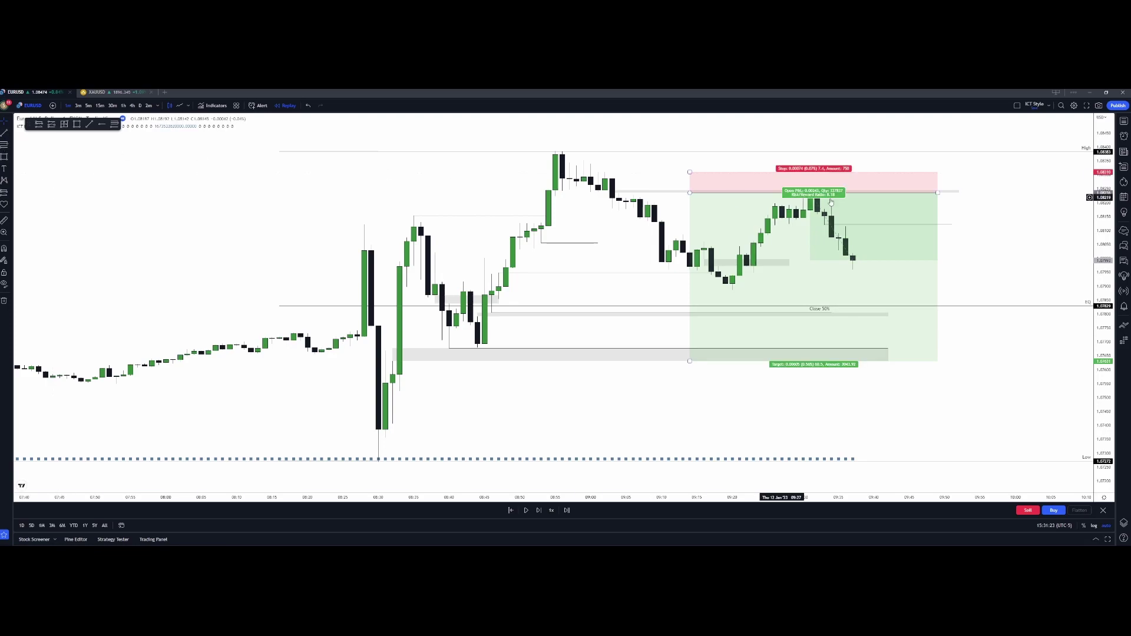
# Step: Draw a horizontal line from the 09:34 candle's high to 09:50 labelled "Stop Loss", and delete the thin gap rectangle below it
pyautogui.click(48, 134)
pyautogui.click(832, 202)
pyautogui.click(944, 202)
pyautogui.click(940, 218)
pyautogui.click(951, 225)
pyautogui.press('Delete')
pyautogui.doubleClick(940, 203)
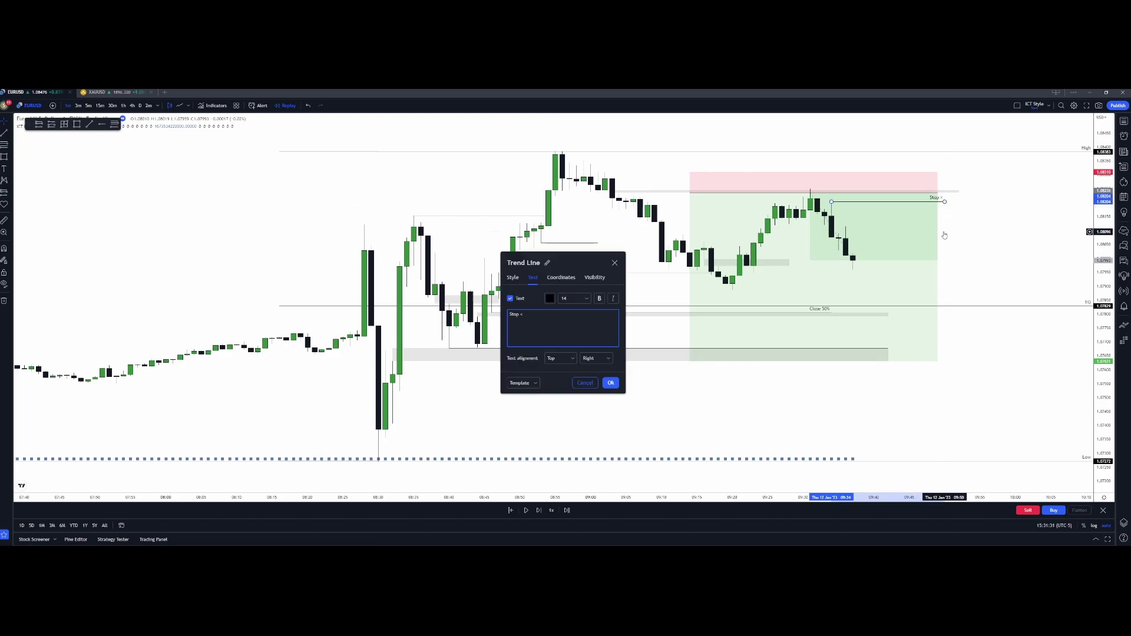
pyautogui.click(610, 382)
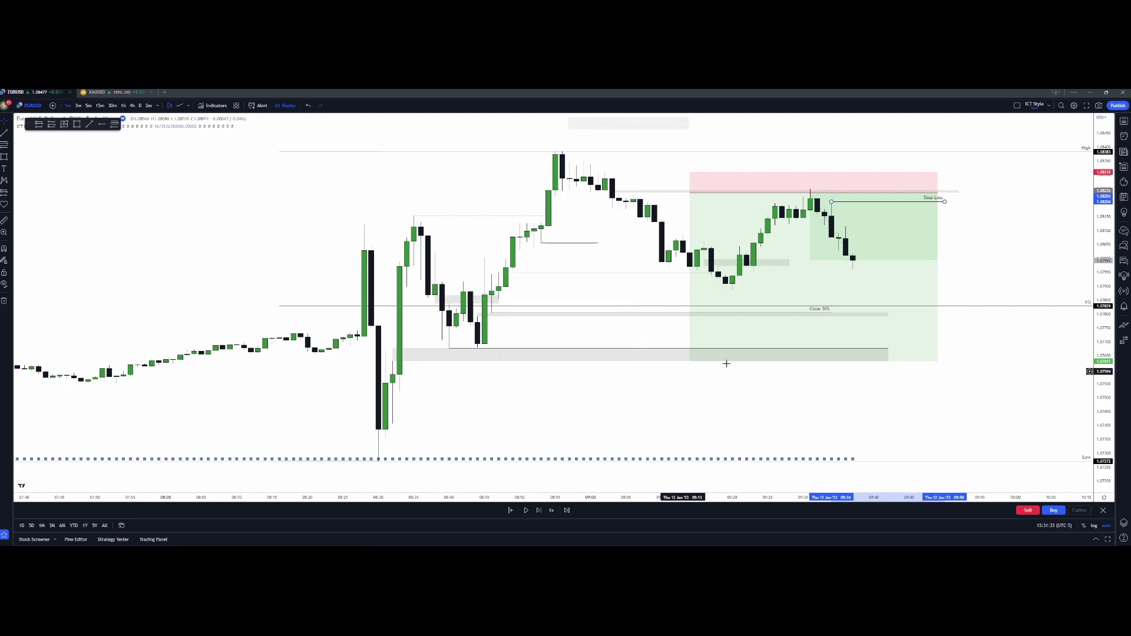
# Step: Advance the replay to the next large bearish candle, and lower the "Stop Loss" line to the wick high before the small retrace
pyautogui.click(982, 271)
pyautogui.hotkey('shift', 'Right')
pyautogui.hotkey('shift', 'Right')
pyautogui.hotkey('shift', 'Right')
pyautogui.hotkey('shift', 'Right')
pyautogui.hotkey('shift', 'Right')
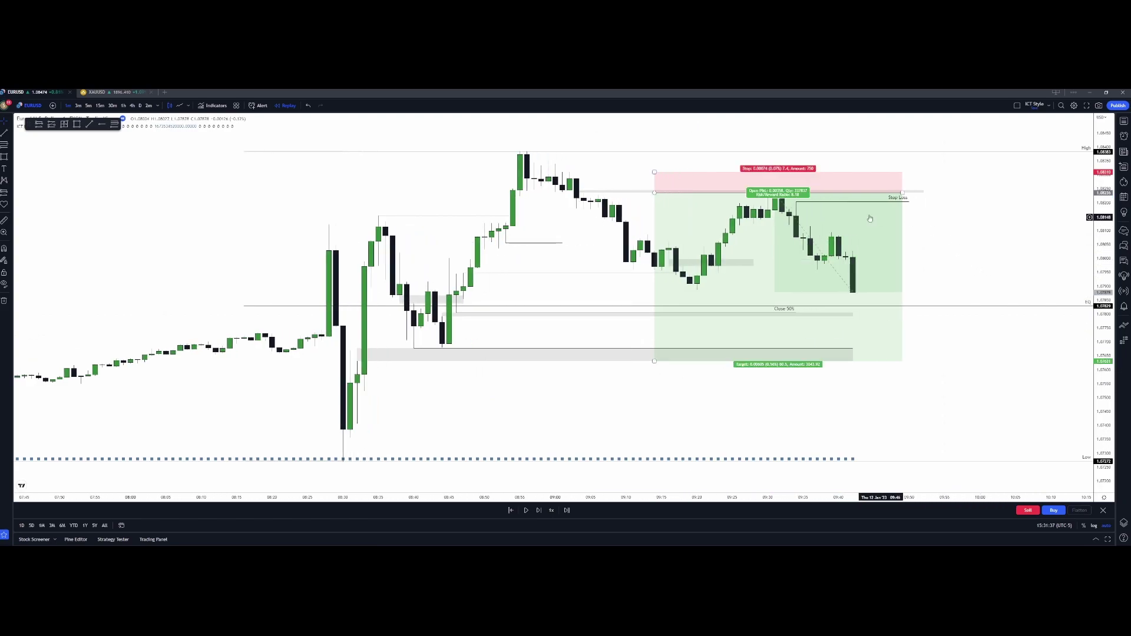
pyautogui.moveTo(860, 202); pyautogui.dragTo(866, 224)
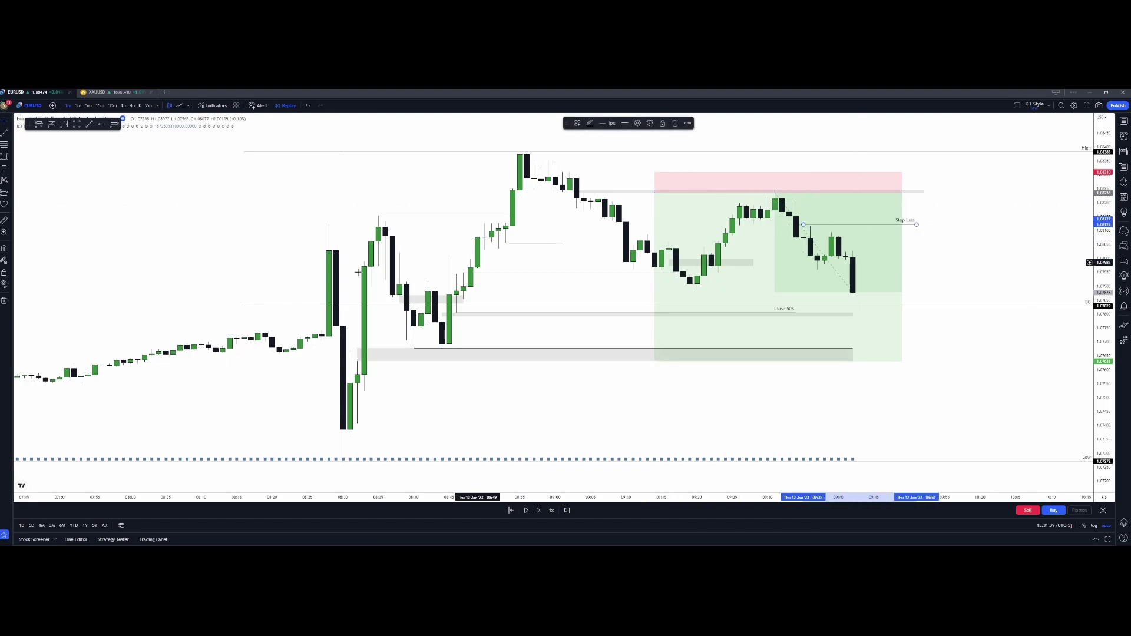
pyautogui.click(5, 156)
pyautogui.click(803, 248)
pyautogui.click(817, 253)
pyautogui.click(956, 253)
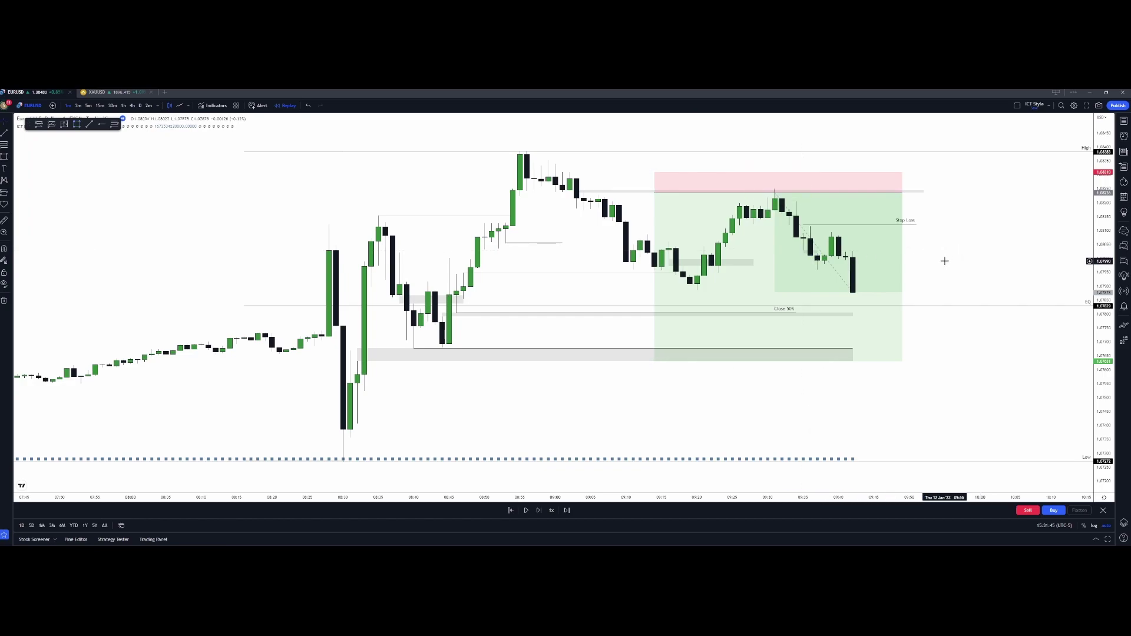
# Step: Advance the replay down to EQ, and move the "Stop Loss" line to the top of the last large bearish candle
pyautogui.hotkey('shift', 'Right')
pyautogui.hotkey('shift', 'Right')
pyautogui.hotkey('shift', 'Right')
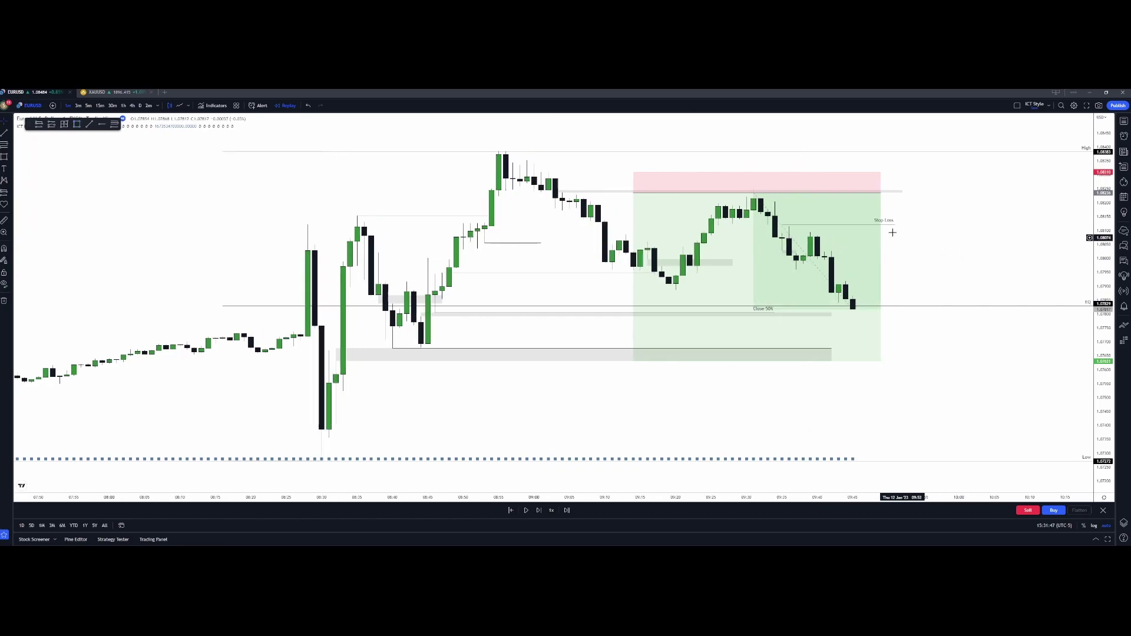
pyautogui.moveTo(841, 226); pyautogui.dragTo(884, 250)
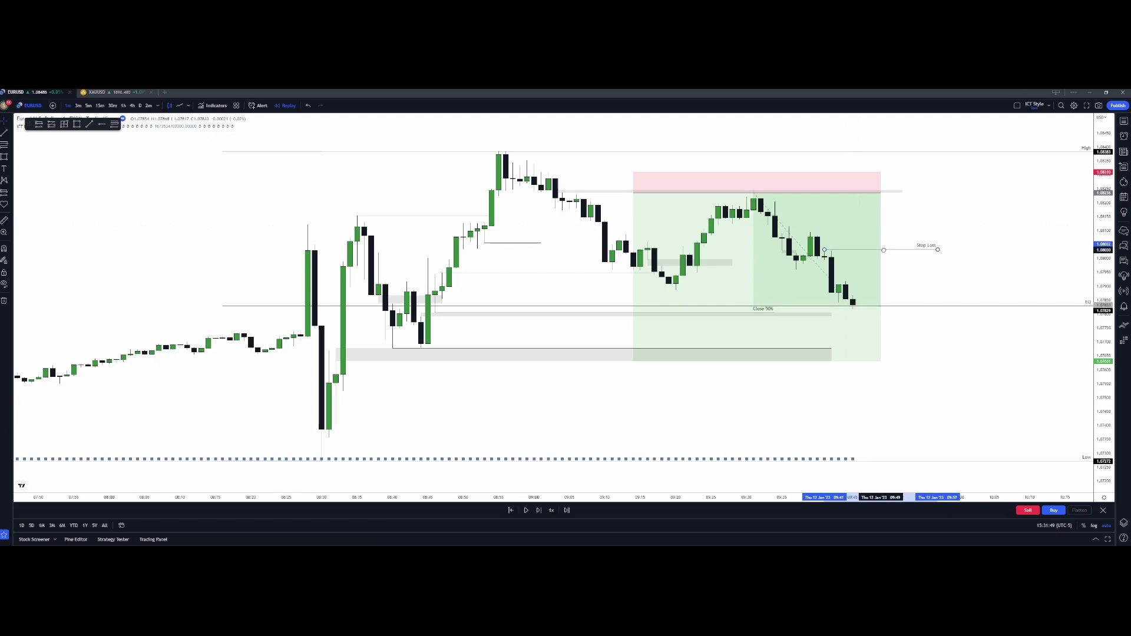
# Step: Continue the replay through the "Close 50%" level until price trades below the short position's target
pyautogui.click(961, 269)
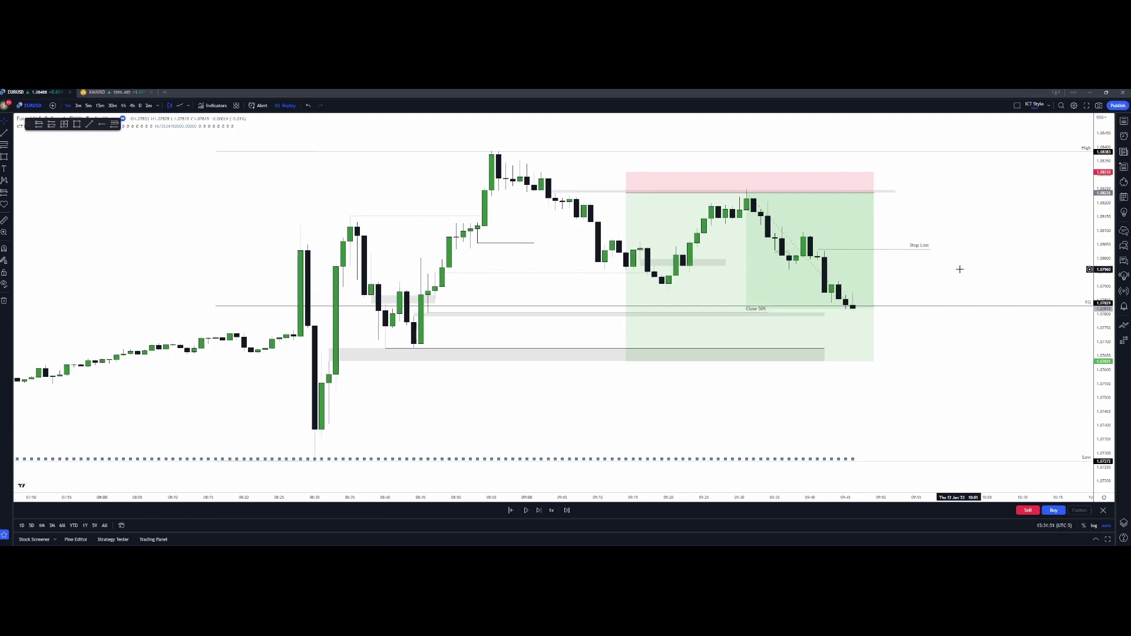
pyautogui.click(865, 309)
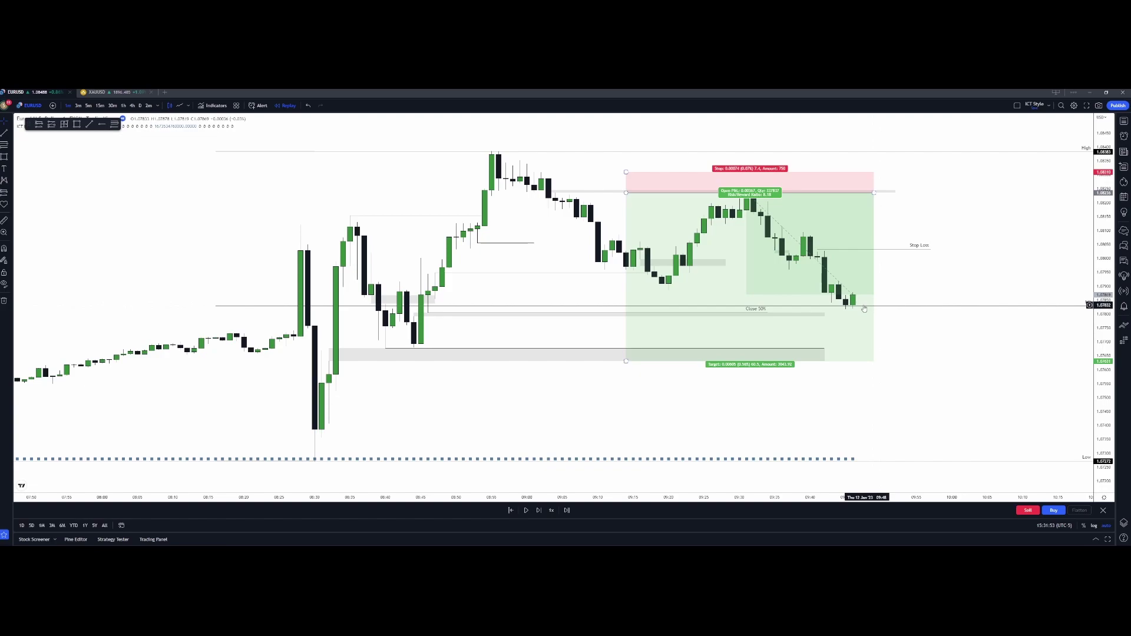
pyautogui.click(969, 296)
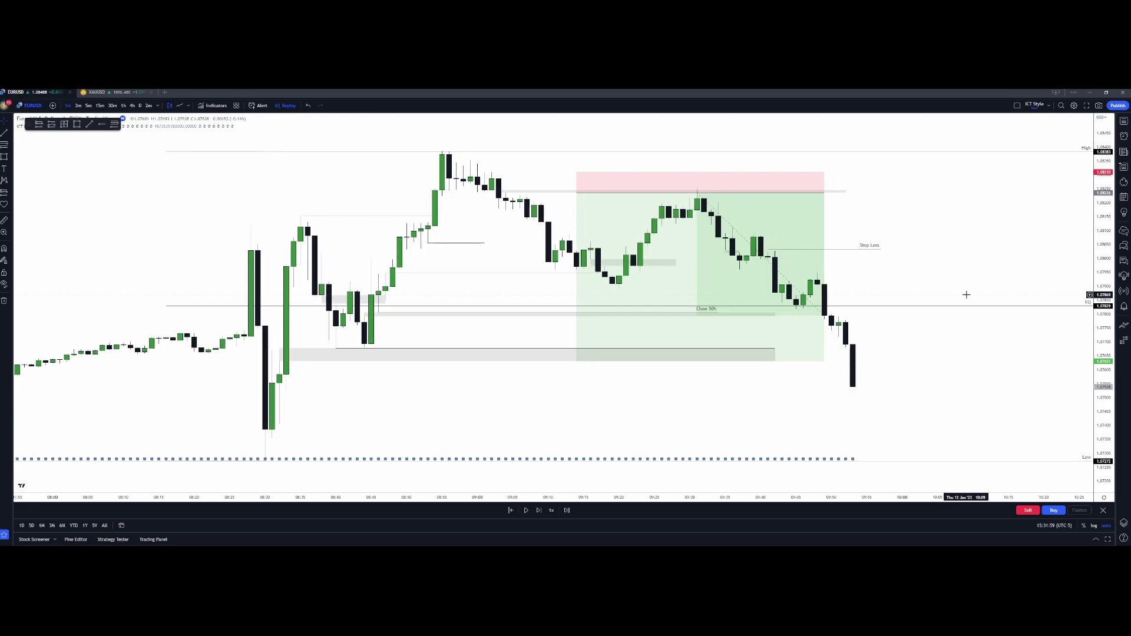
# Step: Extend the short position to the newest candle, and widen its stop to about 8.1 pips
pyautogui.click(804, 209)
pyautogui.moveTo(824, 193)
pyautogui.mouseDown()
pyautogui.moveTo(866, 195)
pyautogui.moveTo(853, 197)
pyautogui.mouseUp()
pyautogui.click(927, 218)
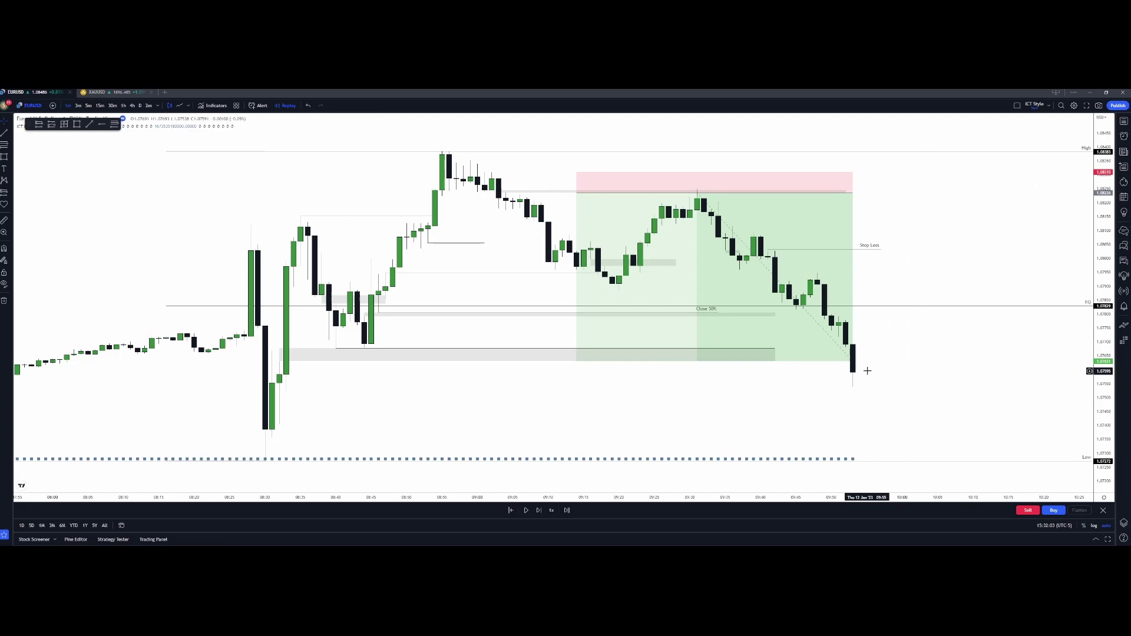
pyautogui.moveTo(576, 172); pyautogui.dragTo(575, 170)
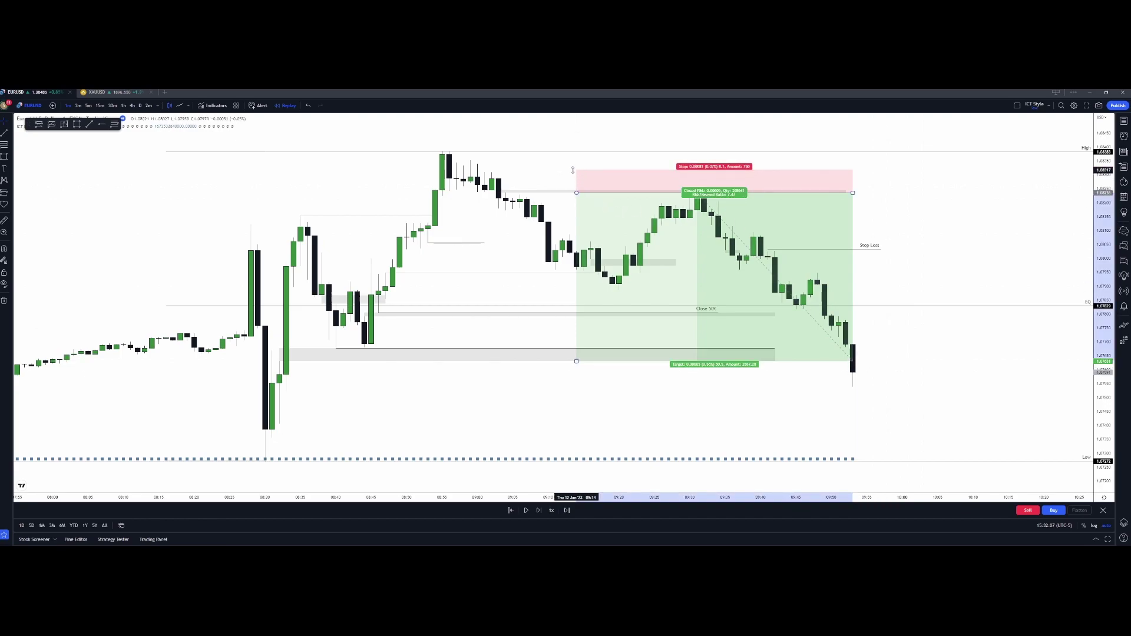
# Step: Examine the completed short trade in the context of the earlier price action, from entry at the upper gap down to its target
pyautogui.click(896, 225)
pyautogui.scroll(-1, 912, 231)
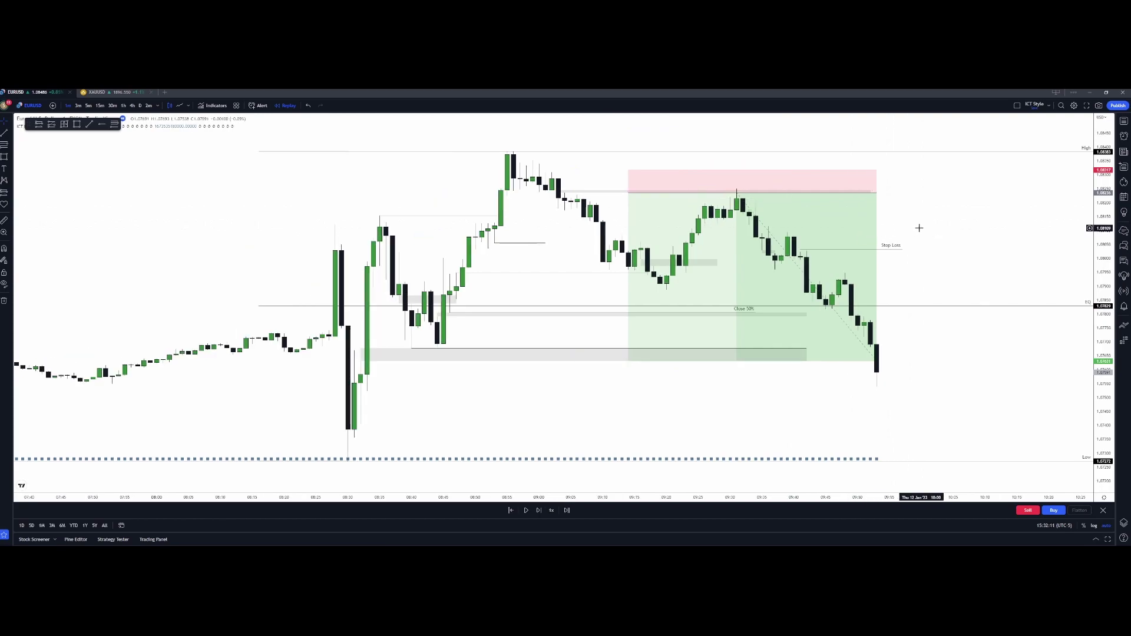
pyautogui.scroll(-1, 918, 228)
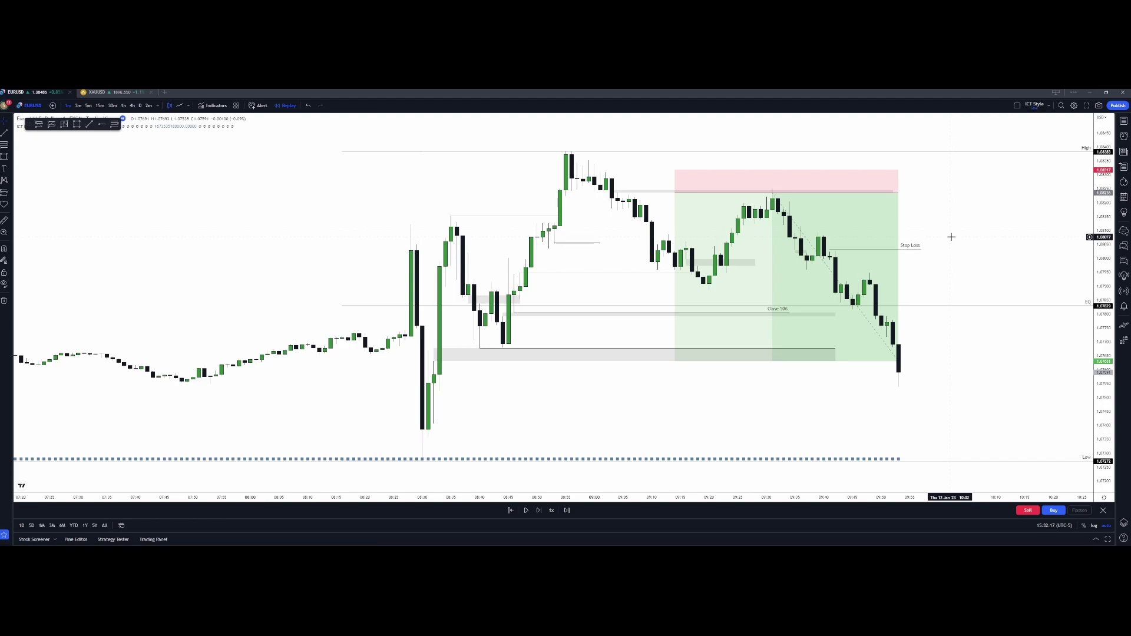
pyautogui.scroll(-2, 861, 299)
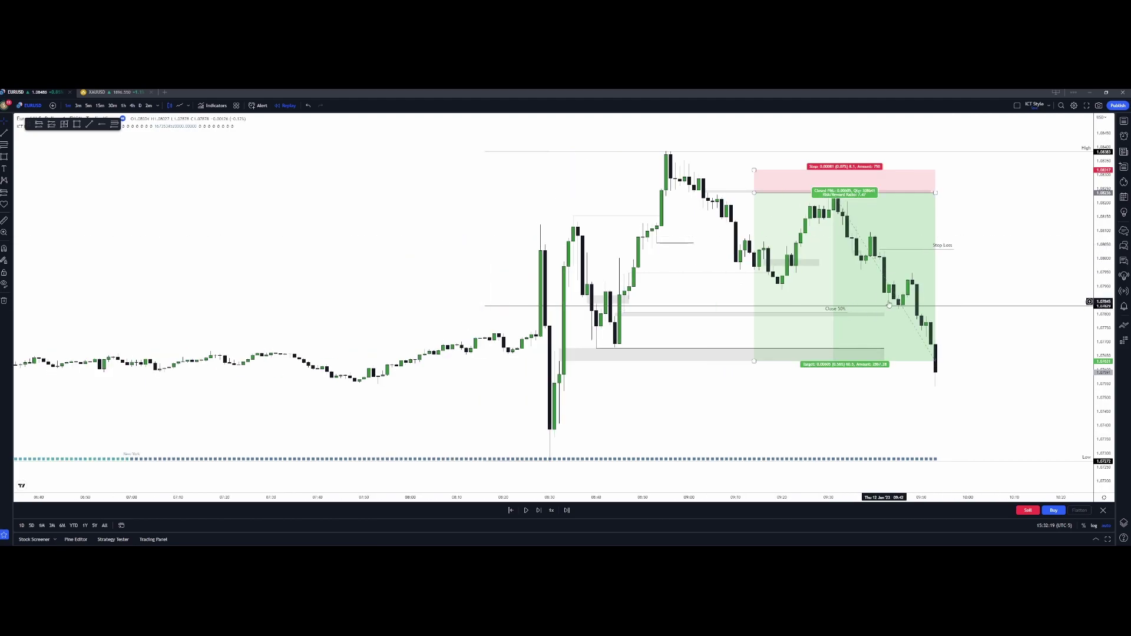
pyautogui.scroll(1, 959, 282)
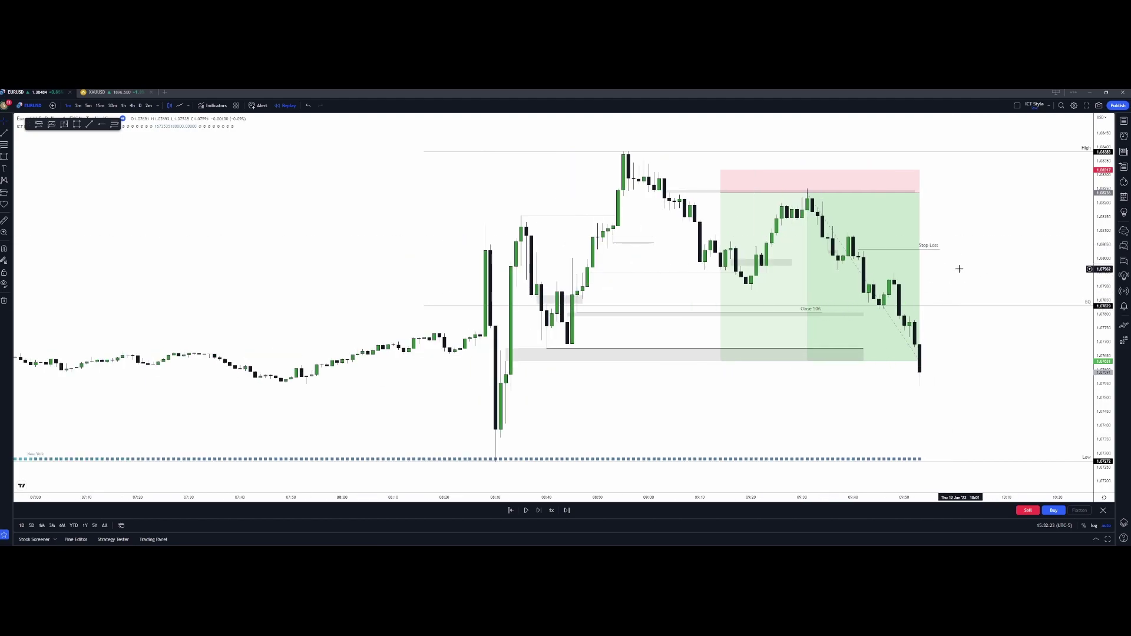
pyautogui.click(896, 265)
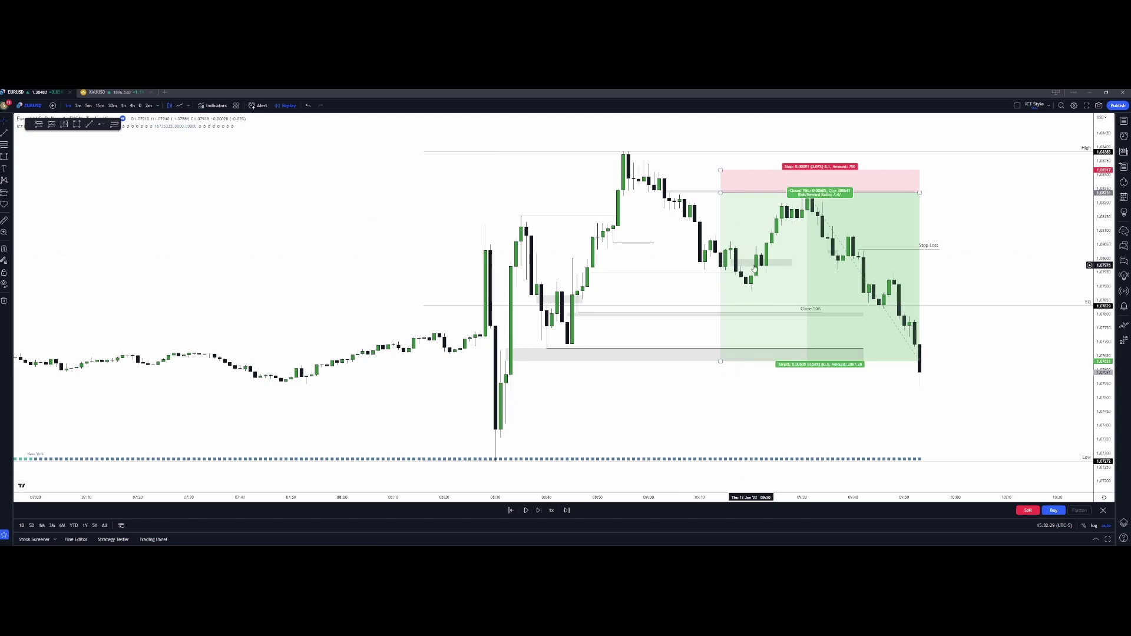
pyautogui.press('Escape')
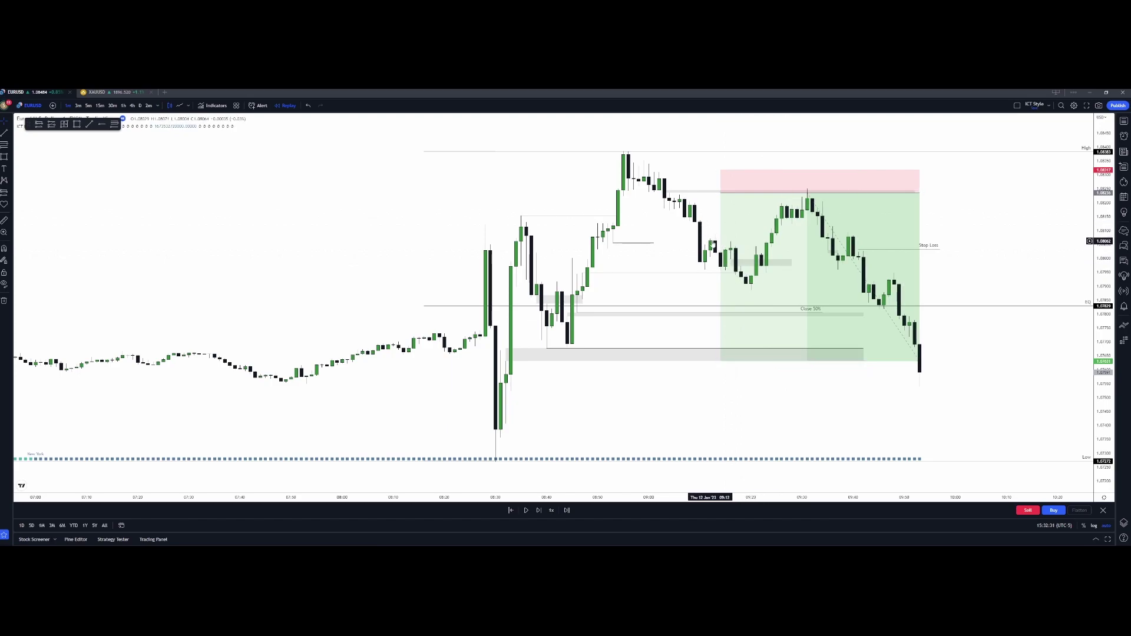
pyautogui.click(762, 244)
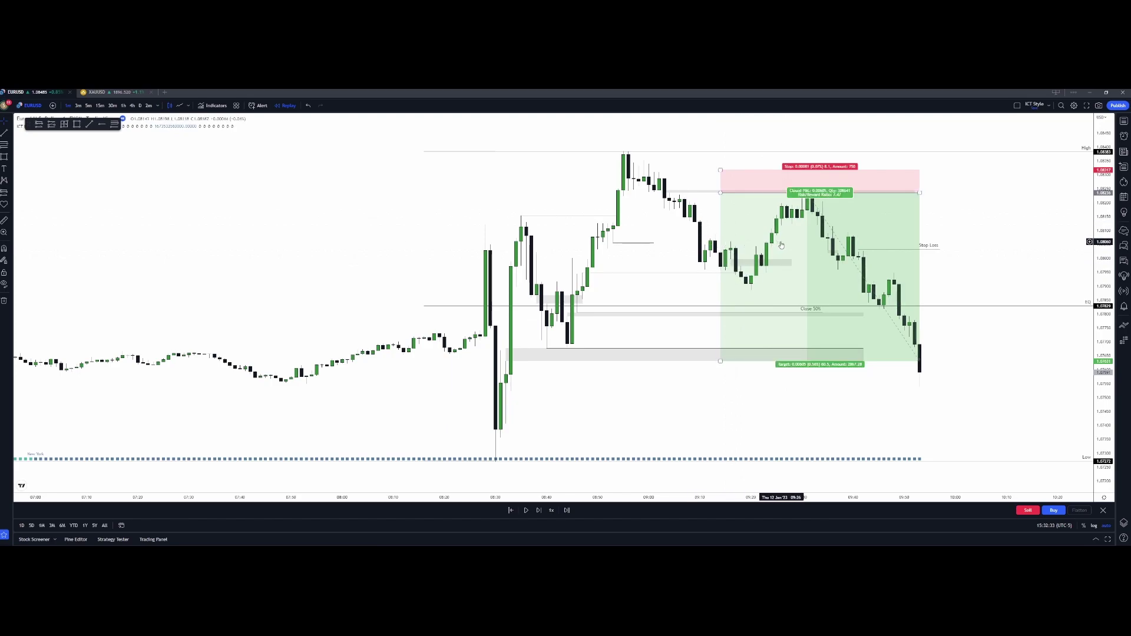
pyautogui.click(932, 229)
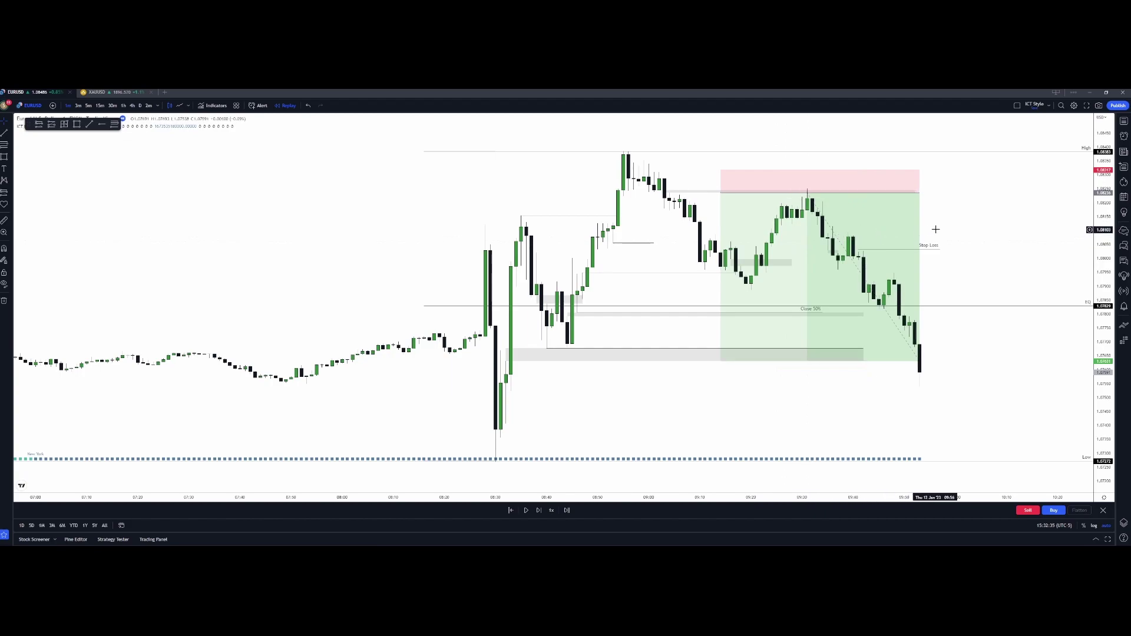